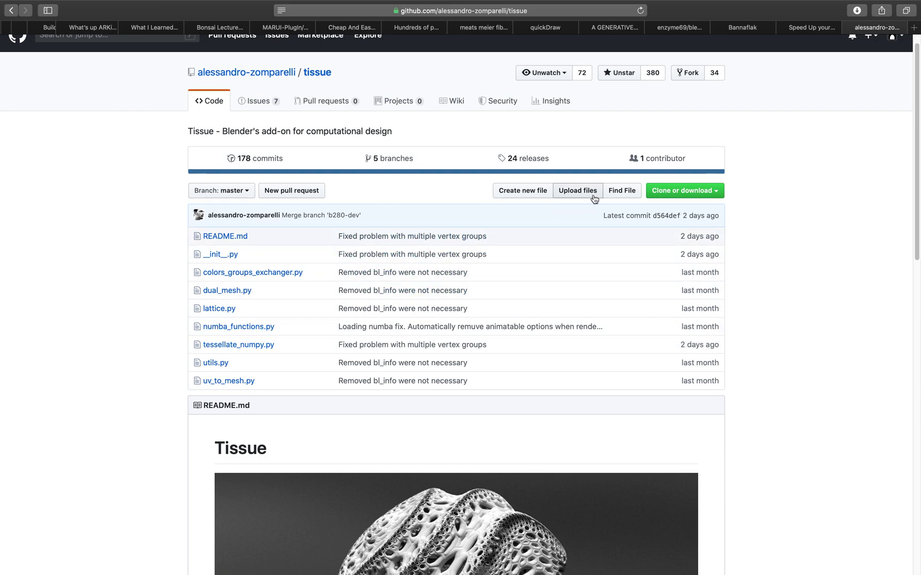
Step: Read through the numba speed-up article
left_click(815, 30)
scroll(713, 202, "down", 20)
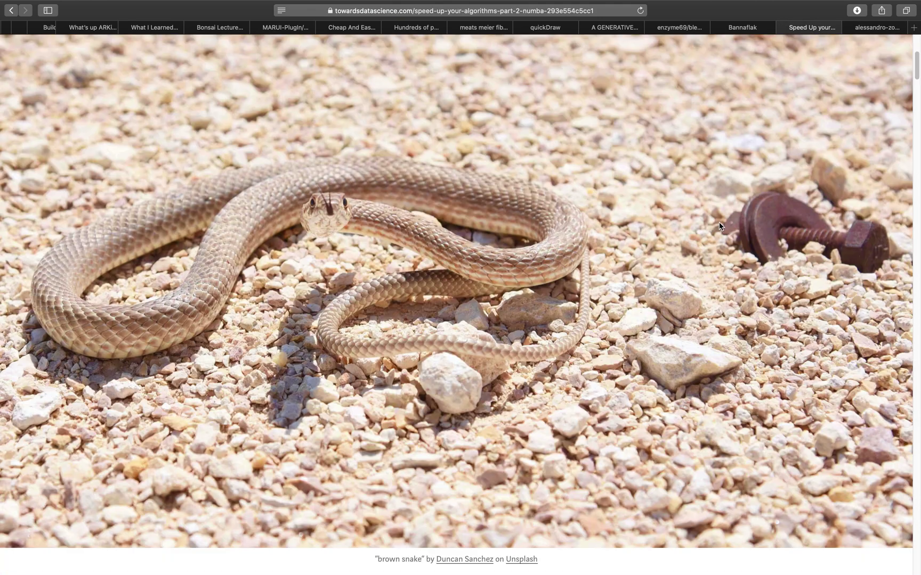
scroll(727, 270, "down", 10)
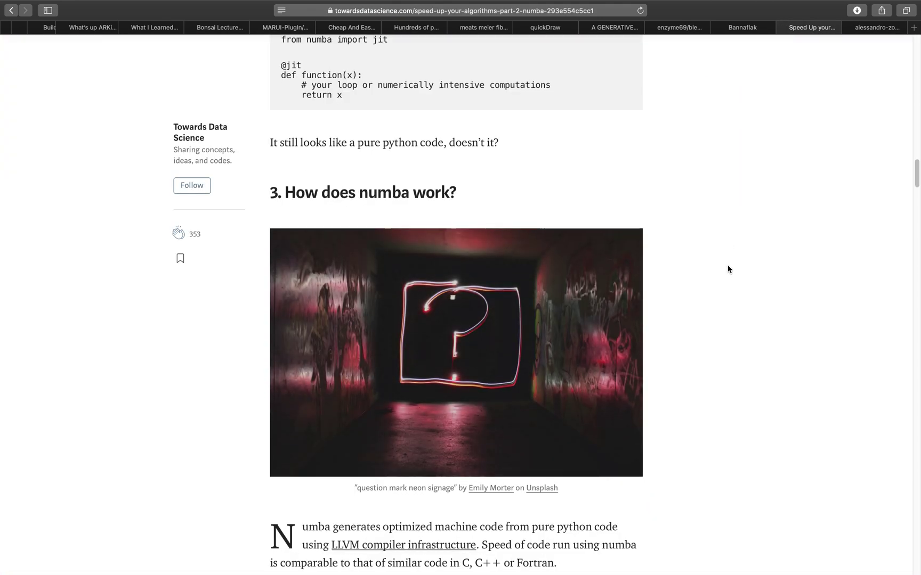
Step: Return to the Tissue repository page and scroll through it
left_click(866, 31)
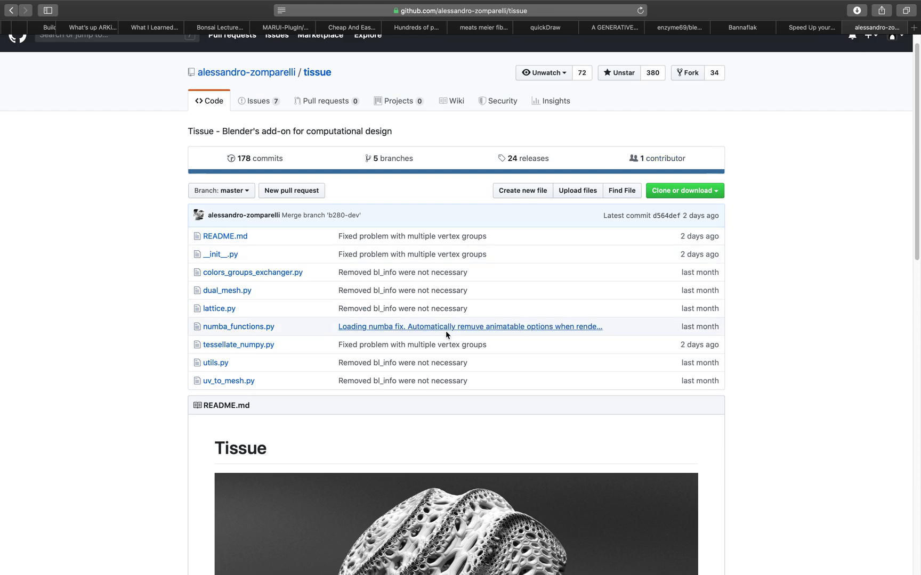
scroll(482, 333, "down", 1)
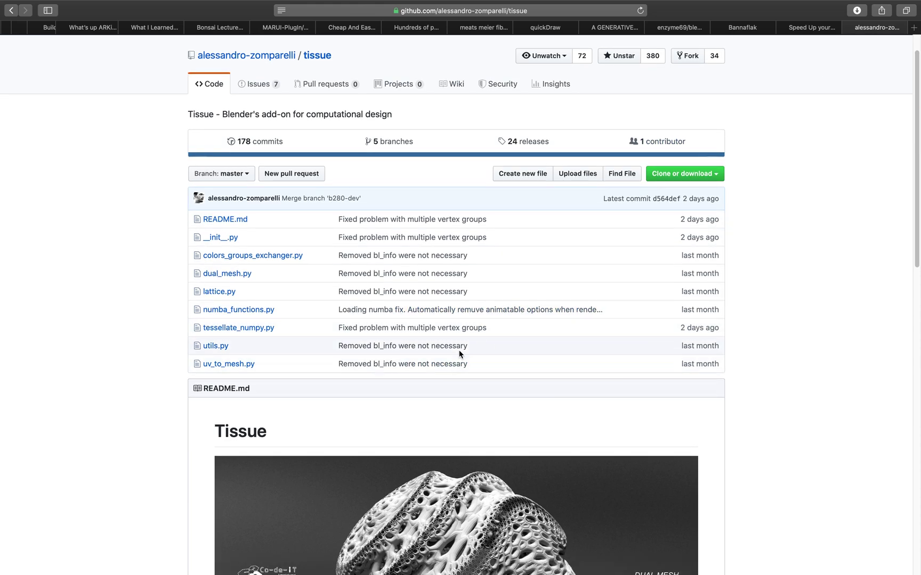
scroll(373, 405, "down", 2)
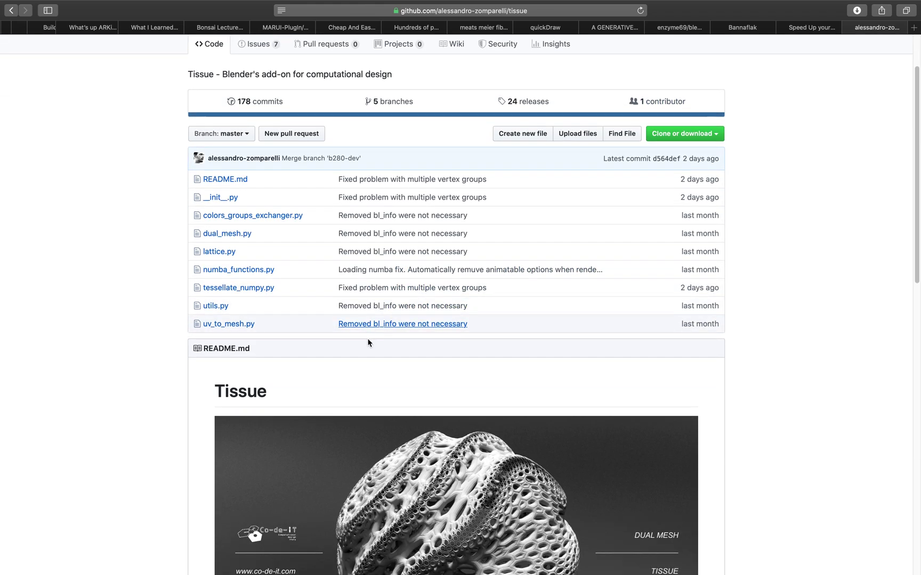
scroll(368, 342, "down", 1)
scroll(370, 320, "up", 2)
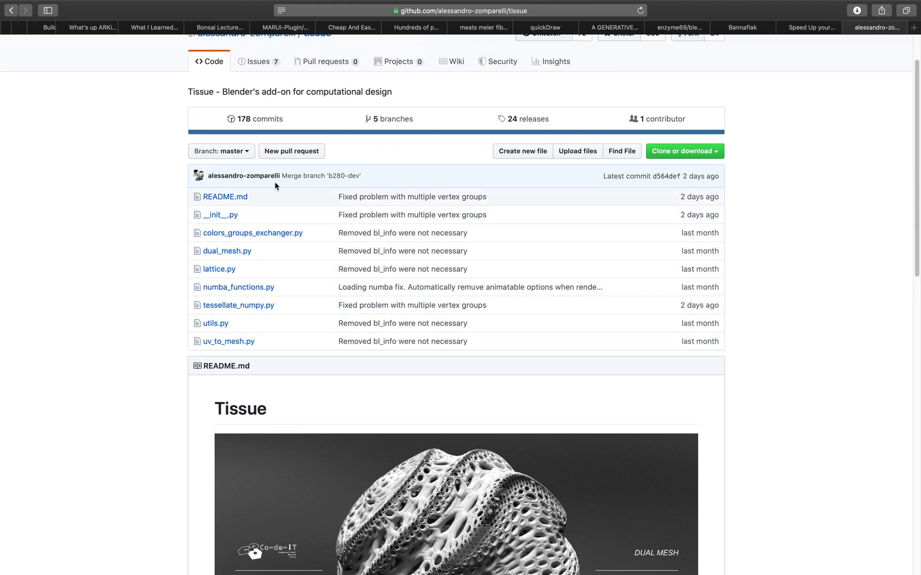
scroll(280, 182, "up", 1)
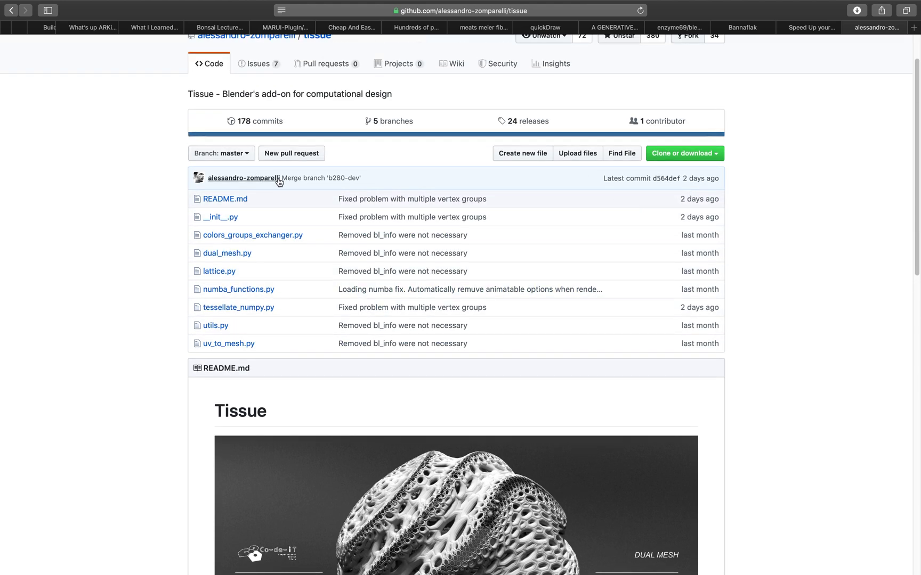
Step: Switch the Tissue repo to the b280-dev branch, then back to master
left_click(240, 154)
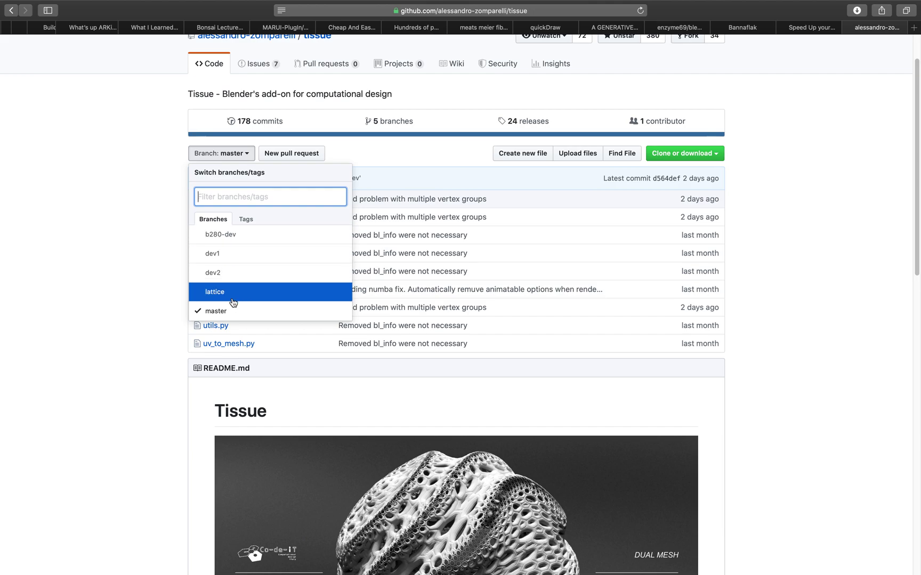
left_click(234, 235)
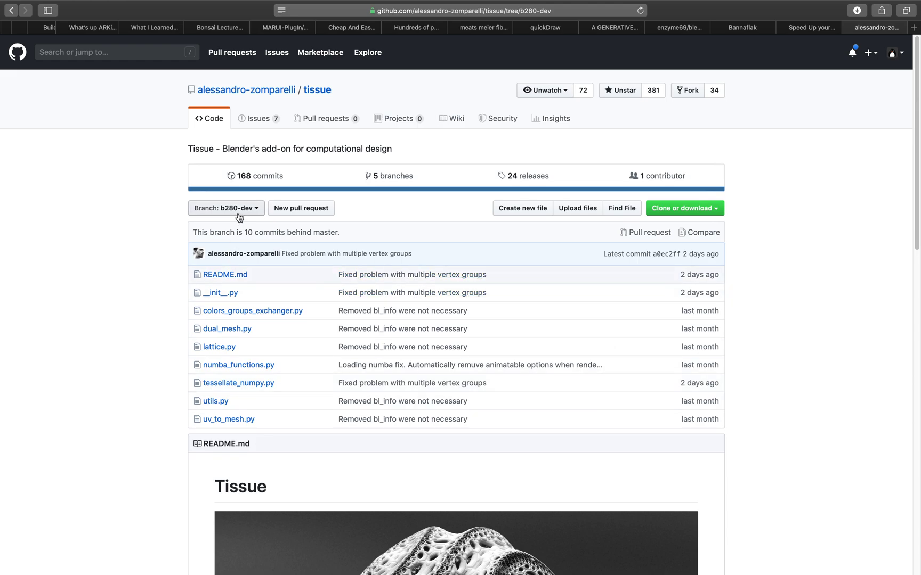
left_click(211, 208)
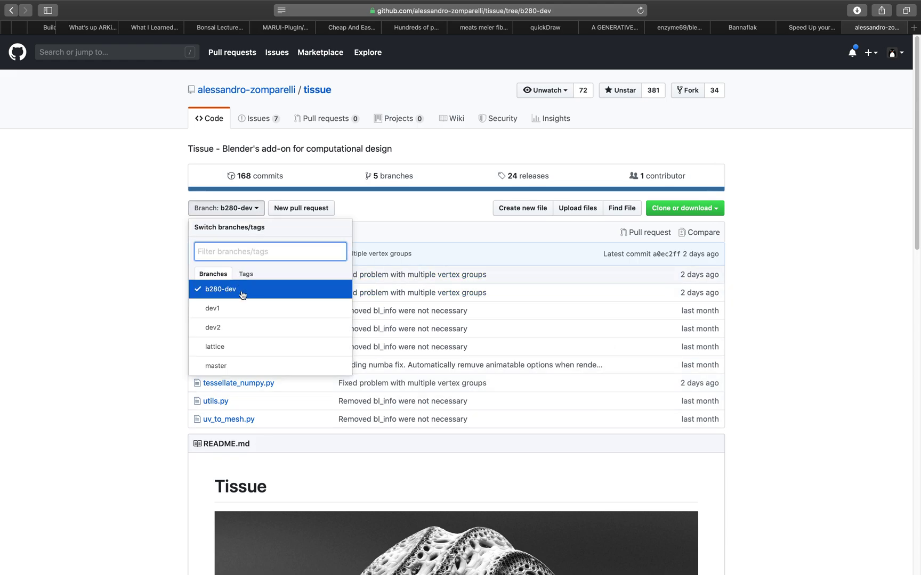
left_click(238, 366)
key("ctrl+Left")
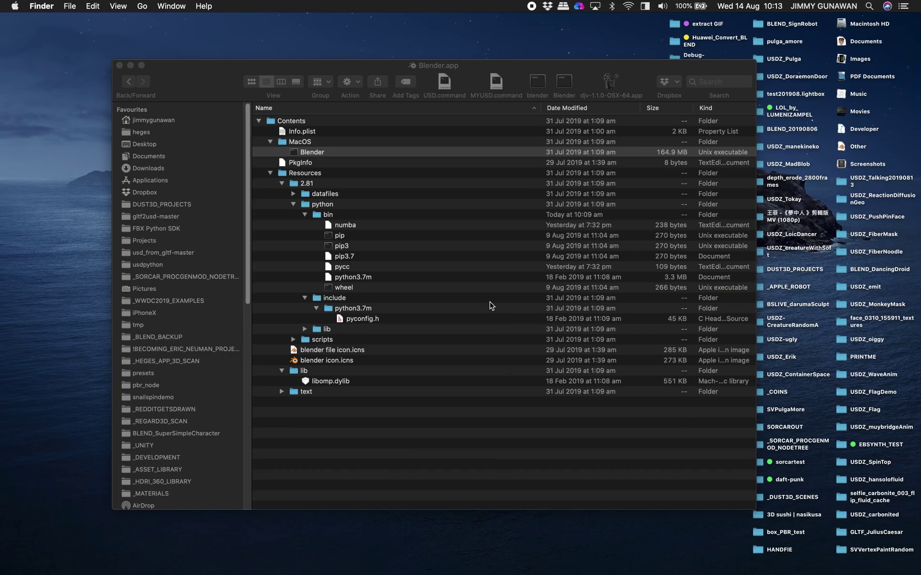
Step: Back in Finder's Applications folder, show Blender.app's package contents
key("ctrl+Right")
key("ctrl+Left")
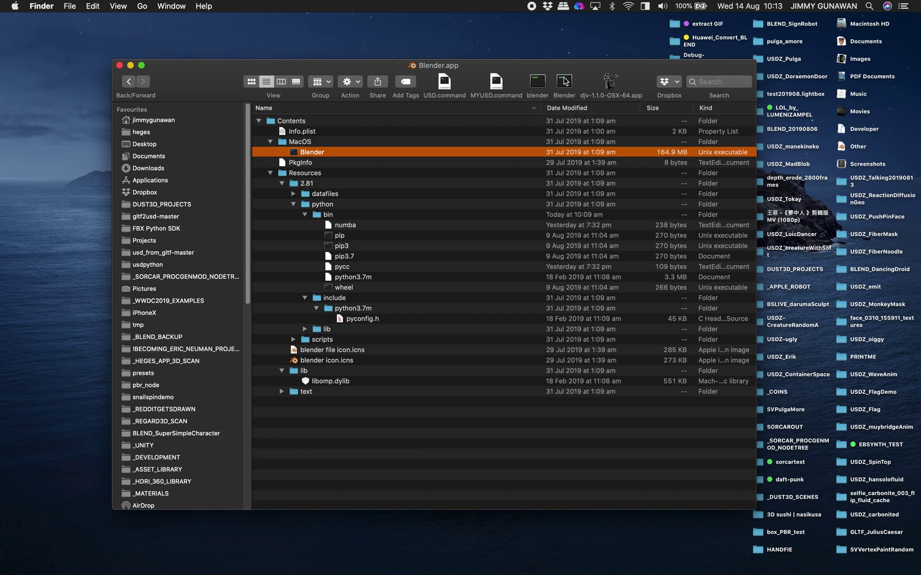
left_click(353, 195)
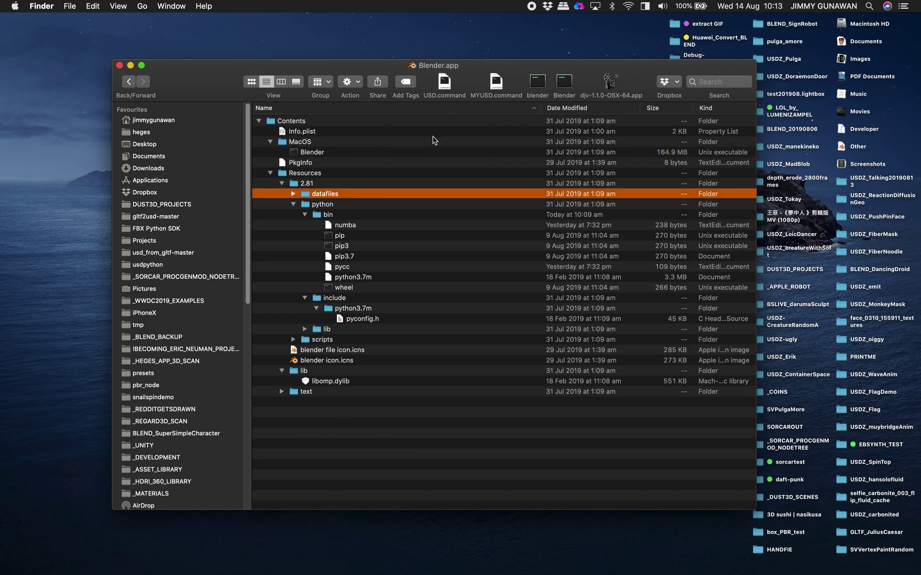
left_click(128, 81)
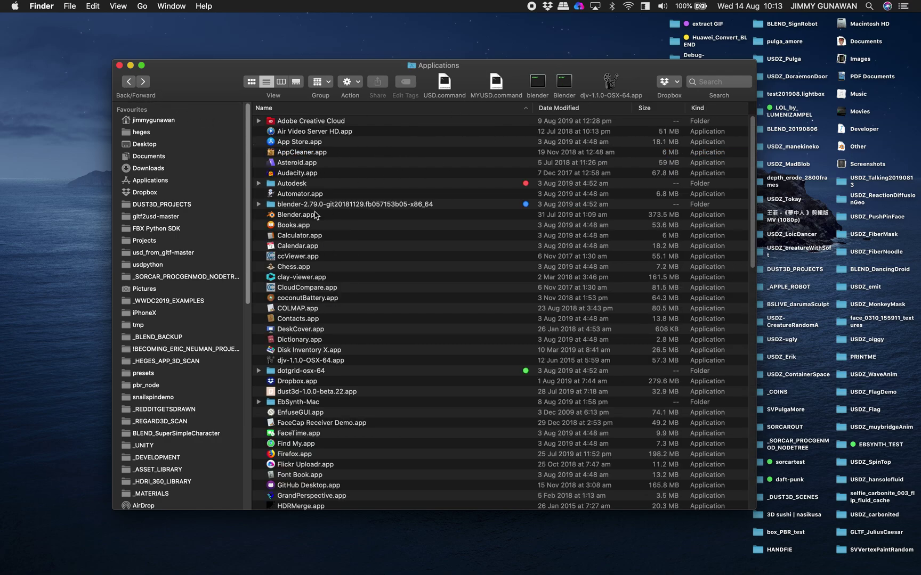
left_click(306, 218)
right_click(309, 217)
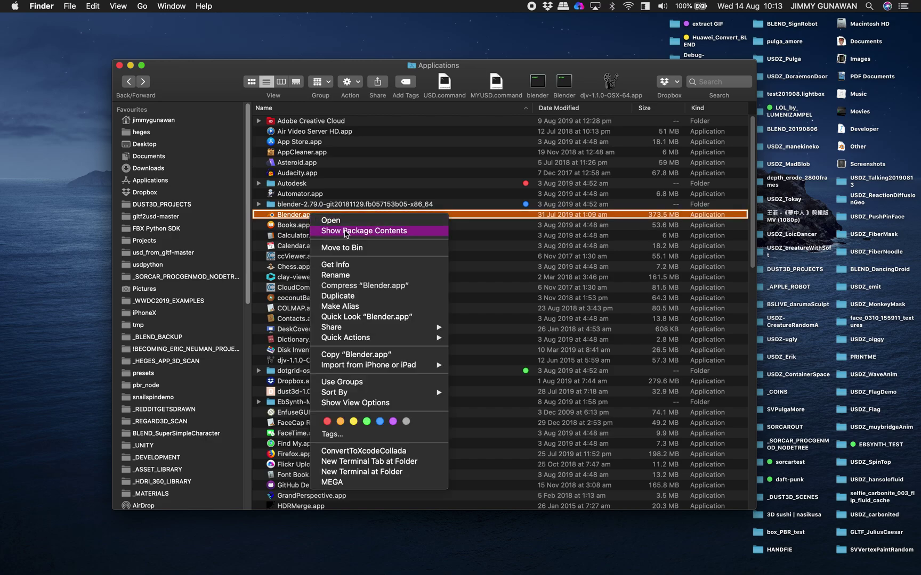
left_click(345, 231)
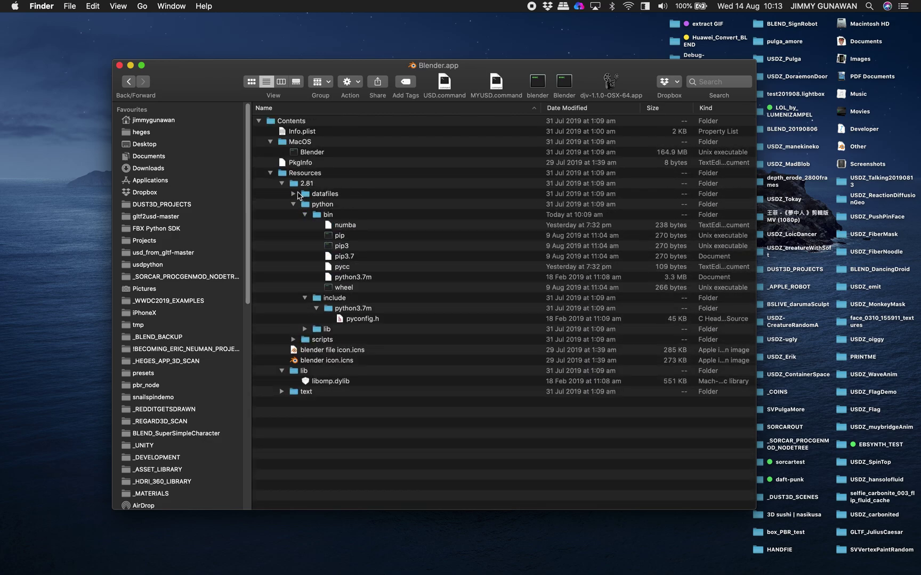
Step: Inspect pip, numba, pip3.7 and python3.7m in python/bin, then launch Blender via Terminal
left_click(341, 237)
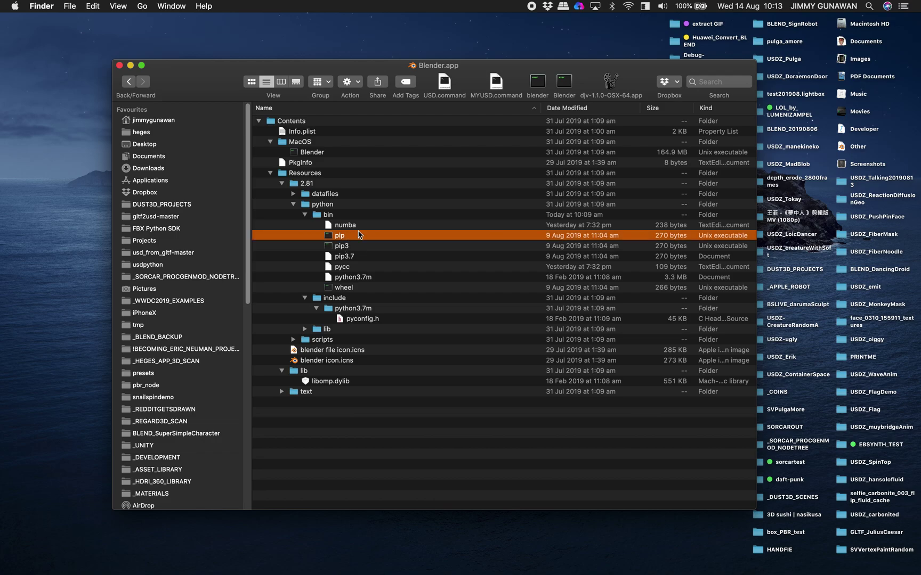
left_click(351, 226)
left_click_drag(389, 85, 484, 85)
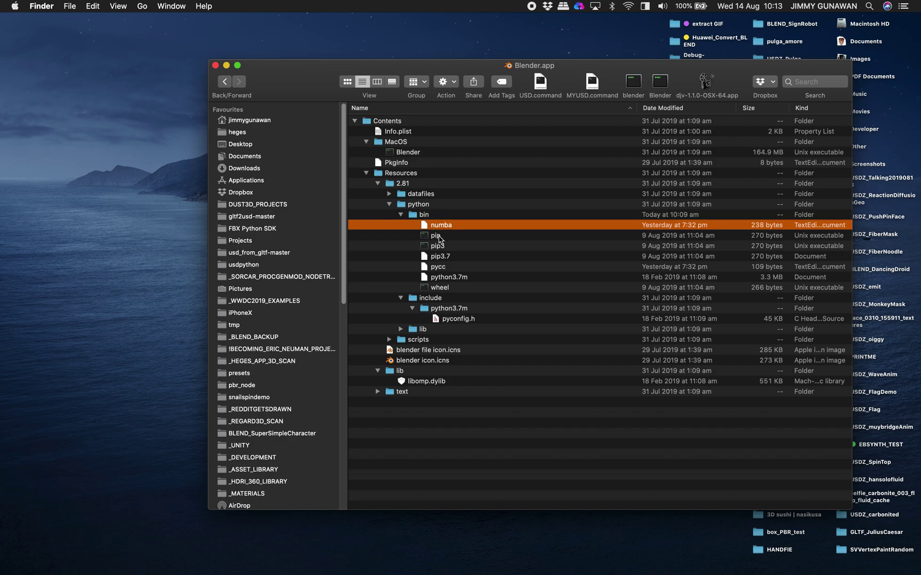
left_click(439, 236)
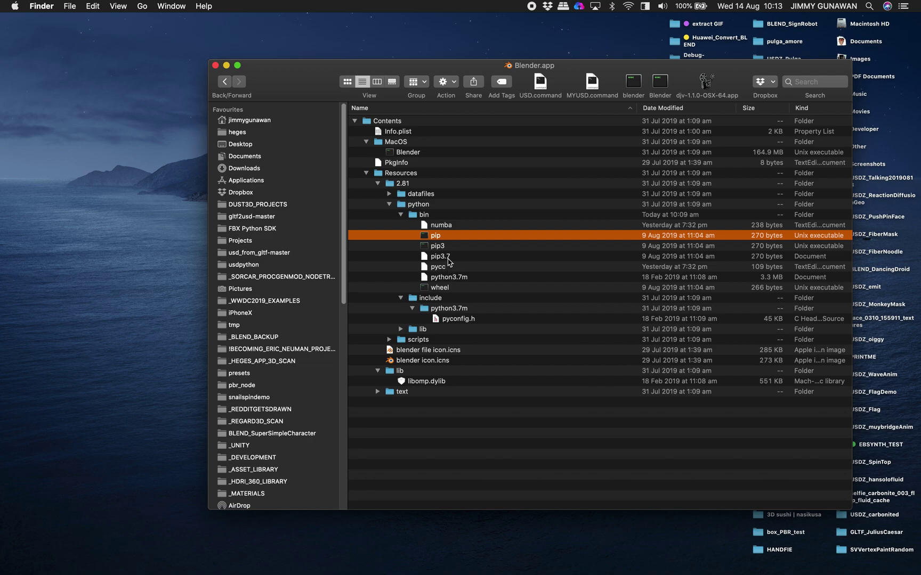
left_click(449, 260)
left_click(449, 278)
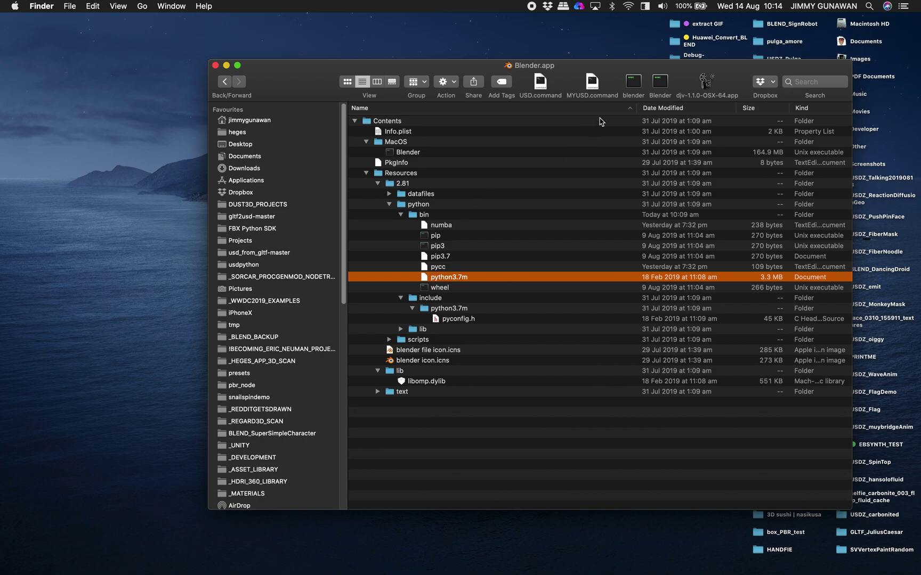
left_click(659, 88)
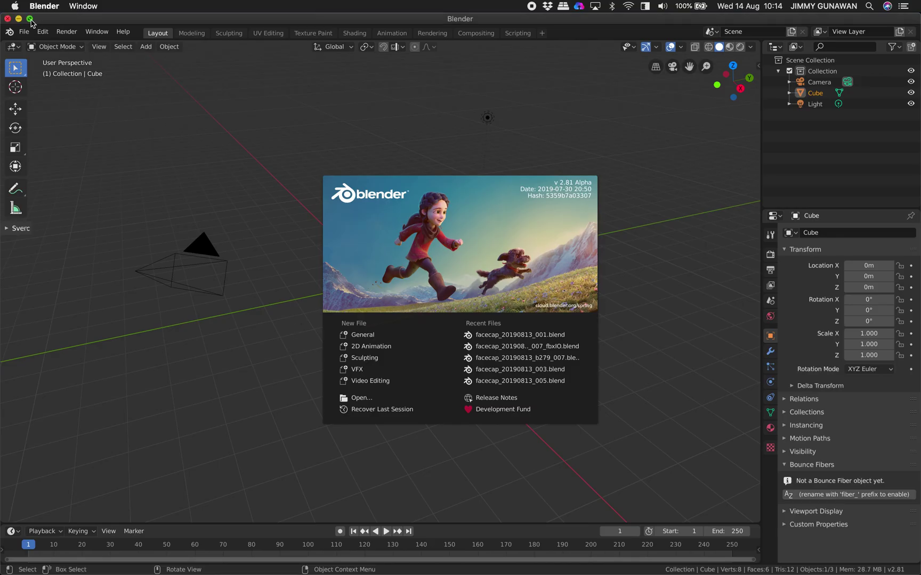
Step: Review the Terminal log from 'Read prefs' to the Sverchok import messages, then dismiss Blender's splash
left_click(31, 19)
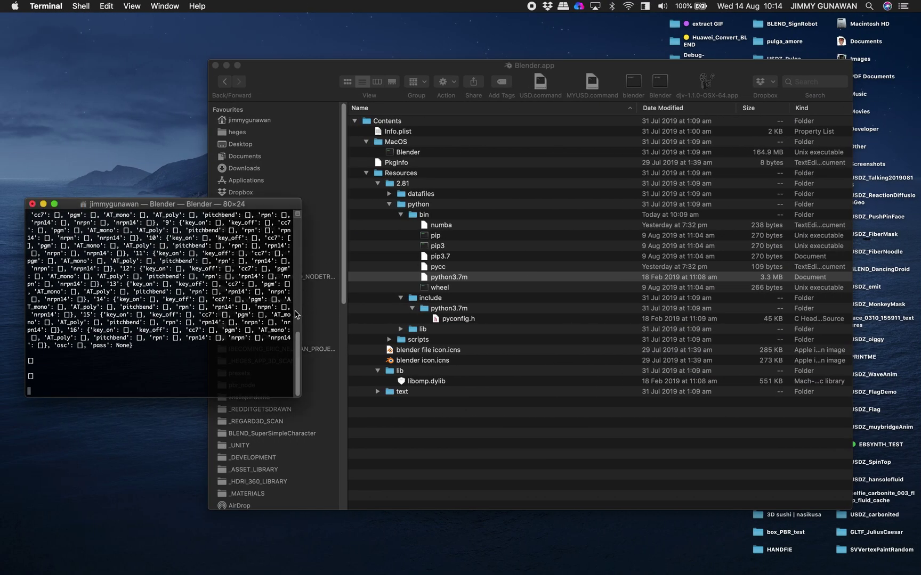
left_click(296, 311)
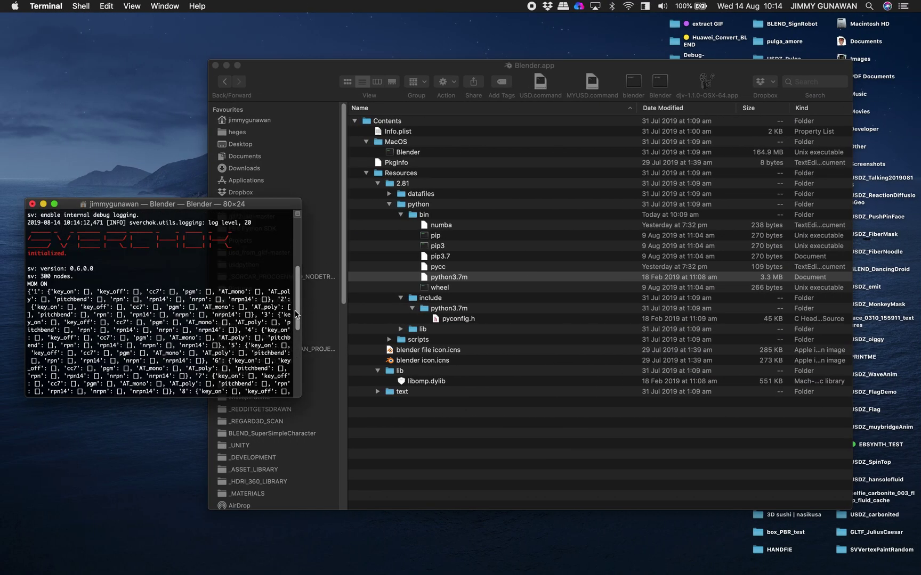
left_click_drag(296, 311, 296, 296)
scroll(296, 299, "up", 3)
left_click_drag(110, 287, 95, 266)
scroll(104, 273, "up", 1)
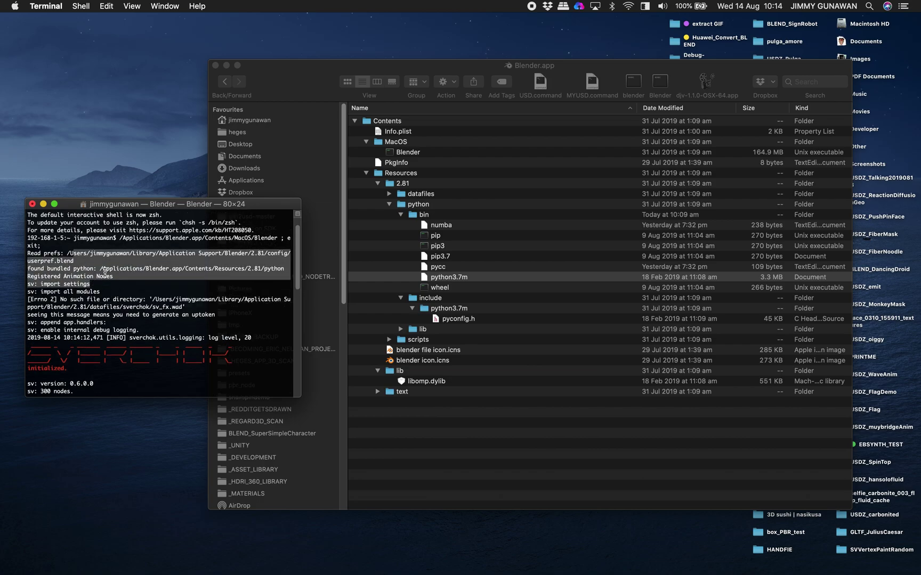
left_click(105, 272)
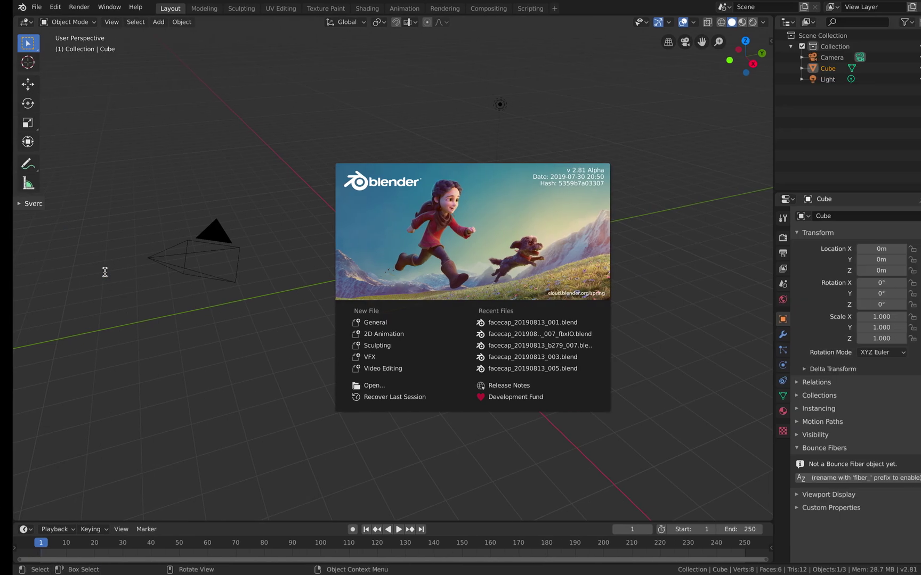
left_click(220, 222)
Step: Delete the three default objects and add an ico sphere
scroll(312, 202, "right", 2)
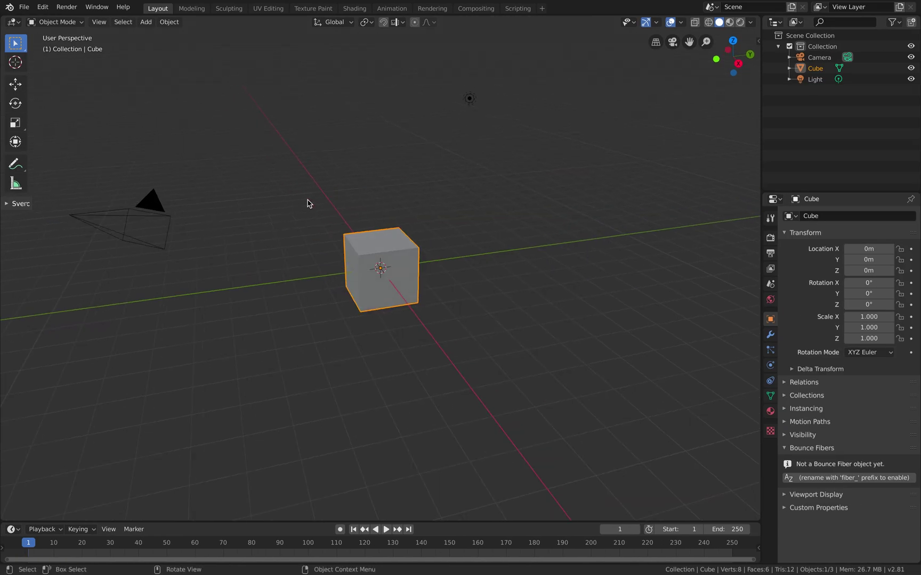
key("a")
key("x")
left_click(309, 199)
key("shift+a")
mouse_move(322, 191)
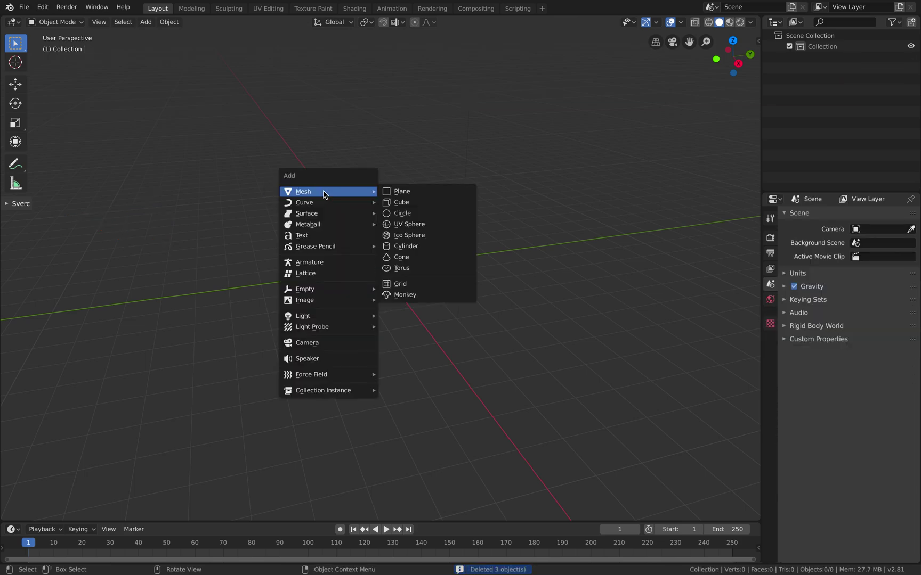
left_click(409, 235)
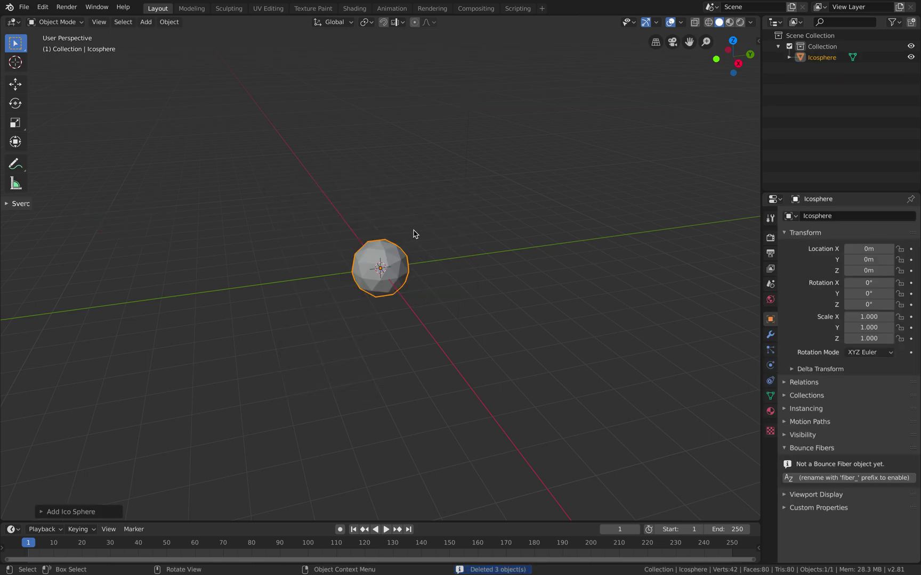
Step: Add a level-5 Subdivision Surface to the icosphere with Ctrl+5
scroll(421, 232, "right", 2)
scroll(432, 233, "up", 1)
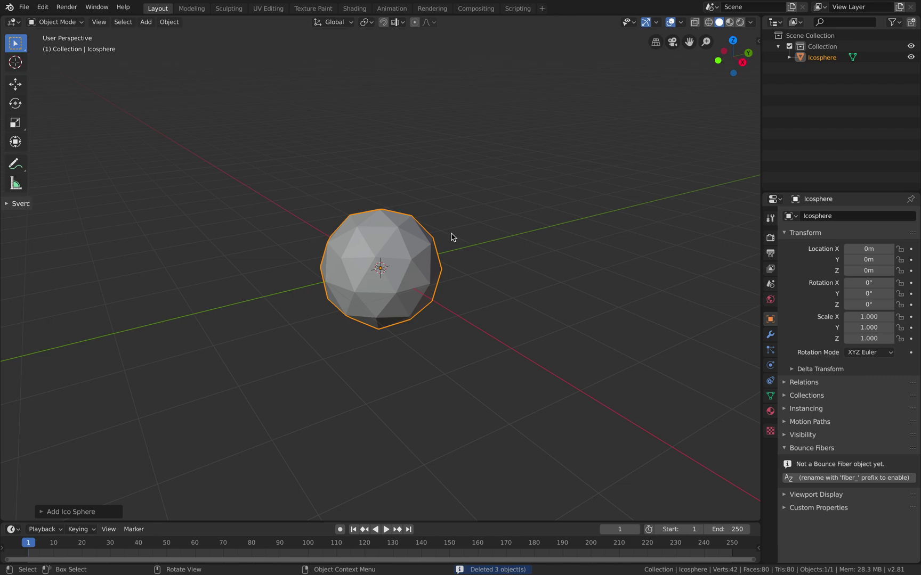
scroll(453, 234, "up", 3)
middle_click_drag(462, 231, 463, 231)
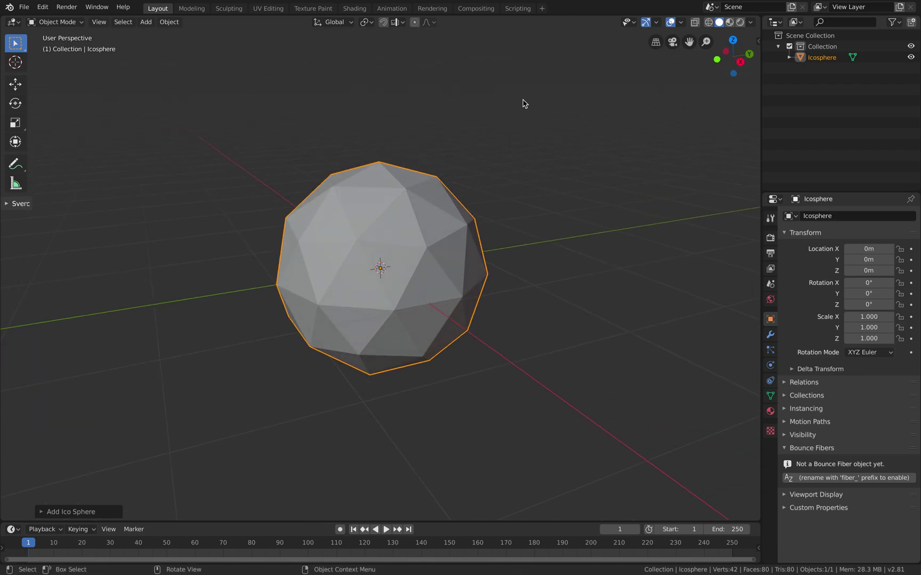
middle_click_drag(504, 191, 511, 194)
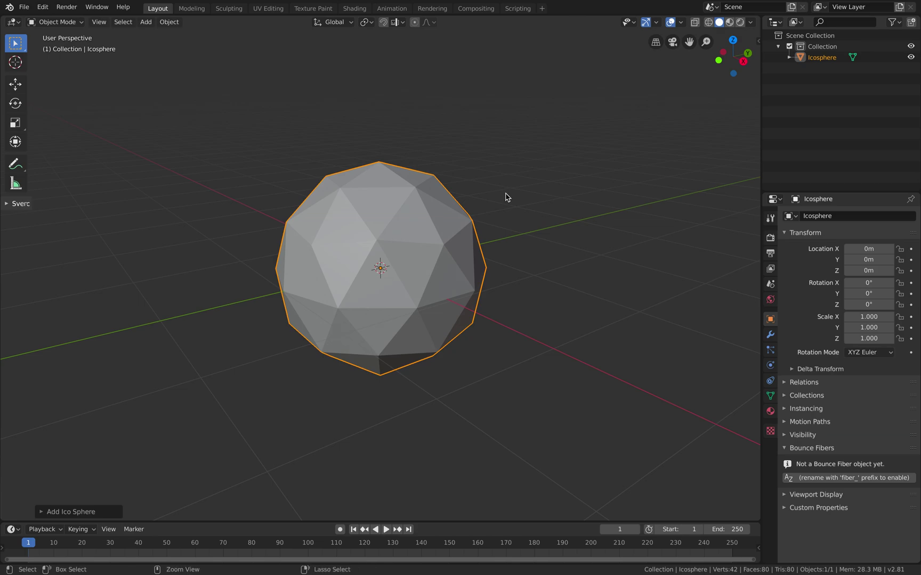
key("ctrl+5")
Step: Check the subdivided mesh in wireframe, return to solid shading, and apply the Subdivision modifier
left_click(770, 334)
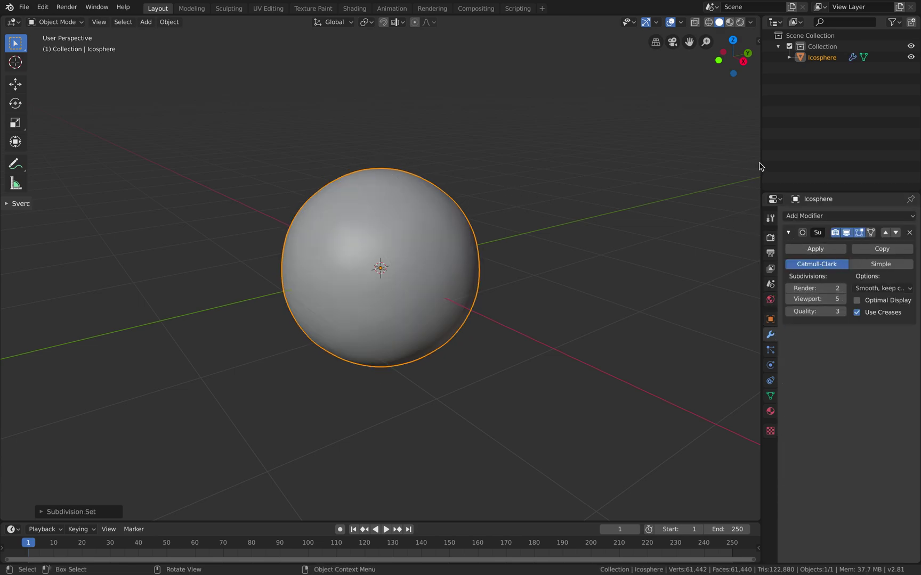
left_click_drag(761, 162, 697, 163)
scroll(492, 225, "up", 2)
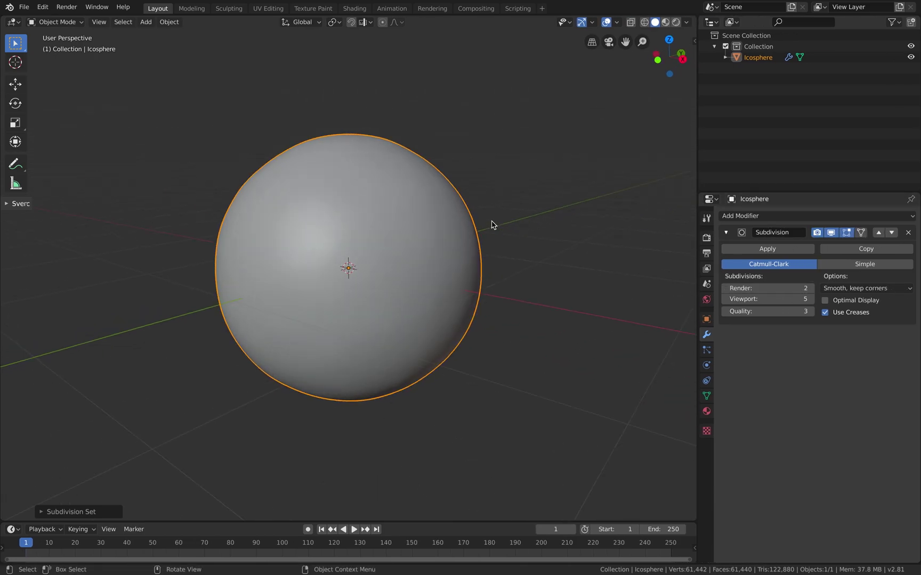
key("z")
left_click(443, 234)
scroll(485, 214, "up", 5)
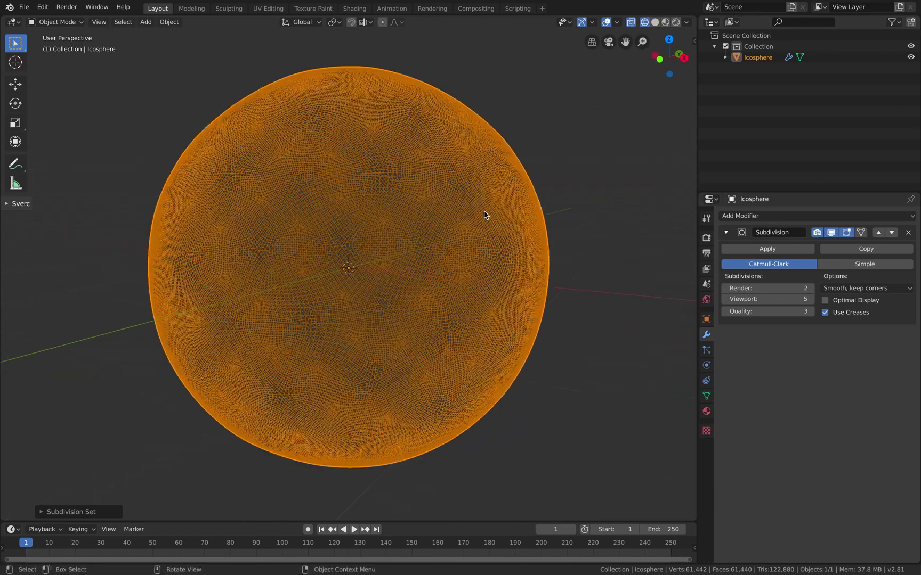
scroll(485, 217, "down", 6)
key("z")
left_click(533, 219)
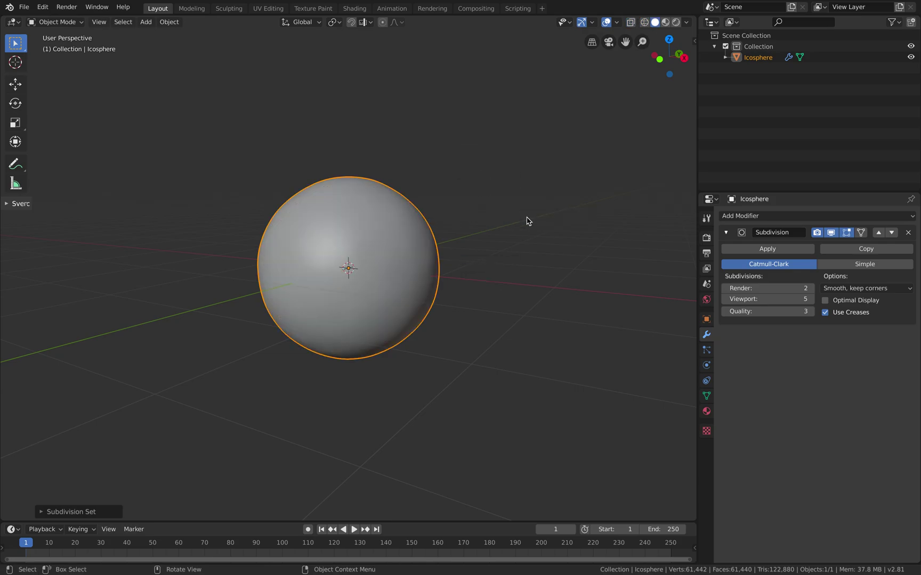
scroll(538, 220, "up", 2)
middle_click_drag(537, 219, 549, 218)
left_click(767, 249)
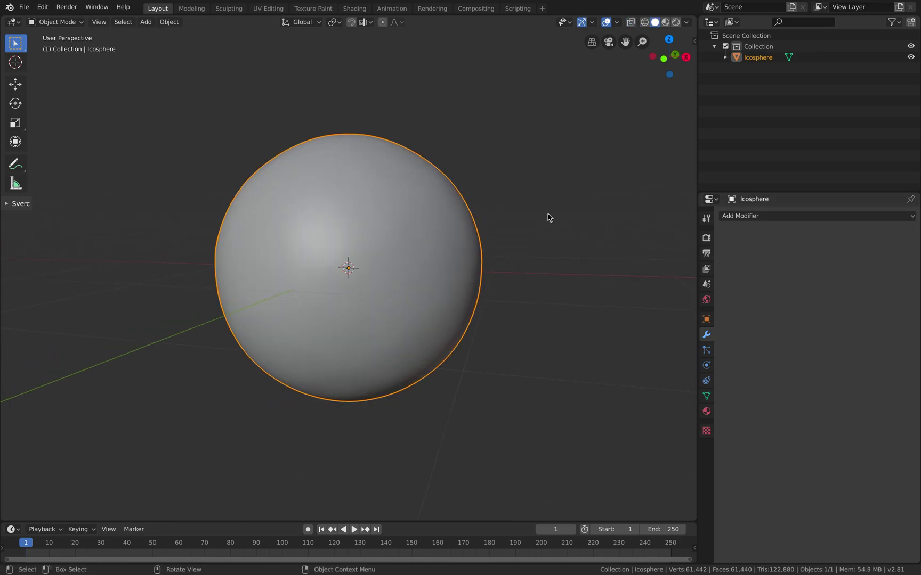
Step: Save the file as tissue_with_numba_001.blend
left_click(24, 7)
left_click(52, 90)
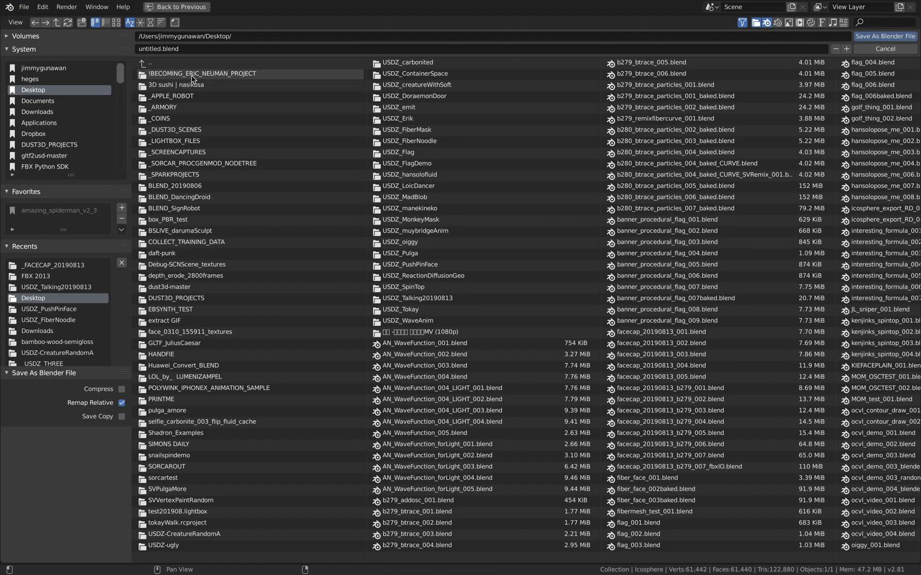
left_click(180, 49)
type("tissue")
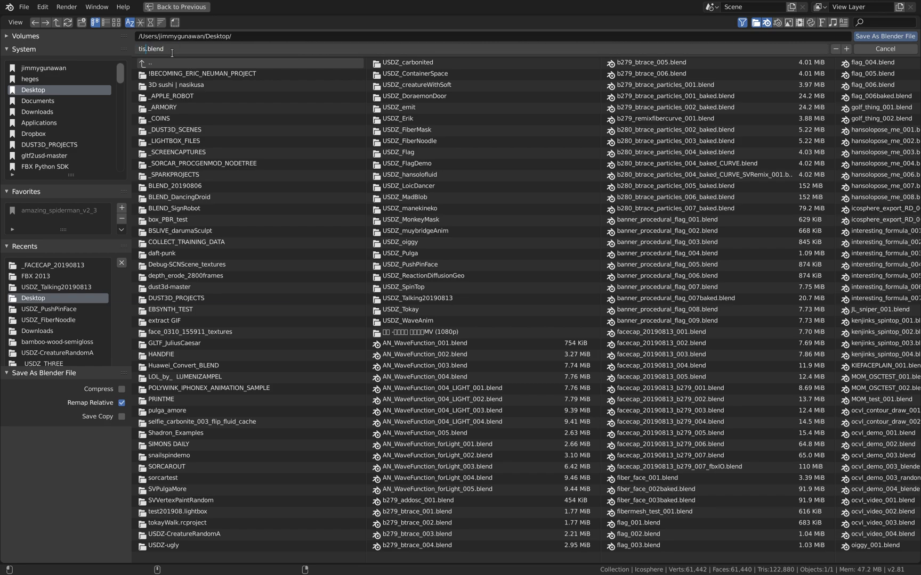
type("_with_numba_001")
key("Return")
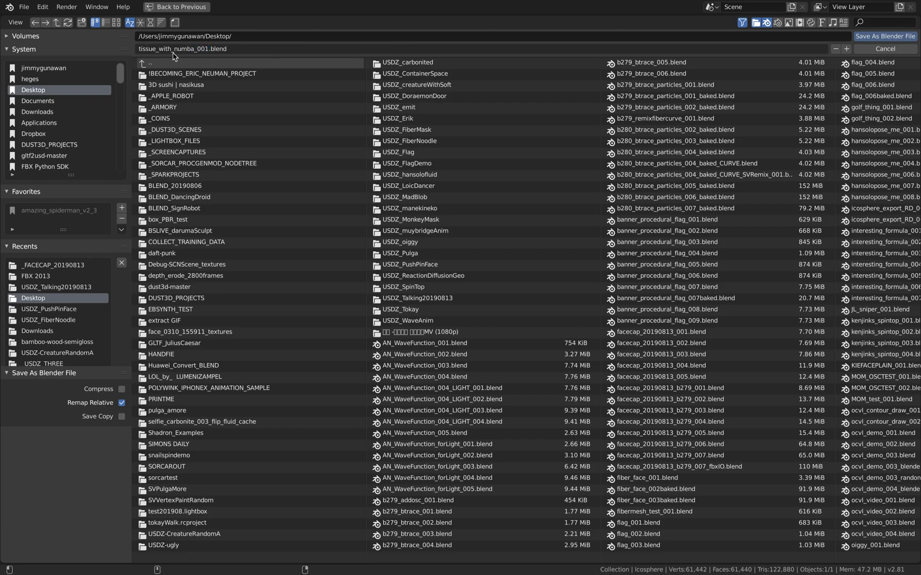
left_click(863, 37)
scroll(572, 198, "up", 1)
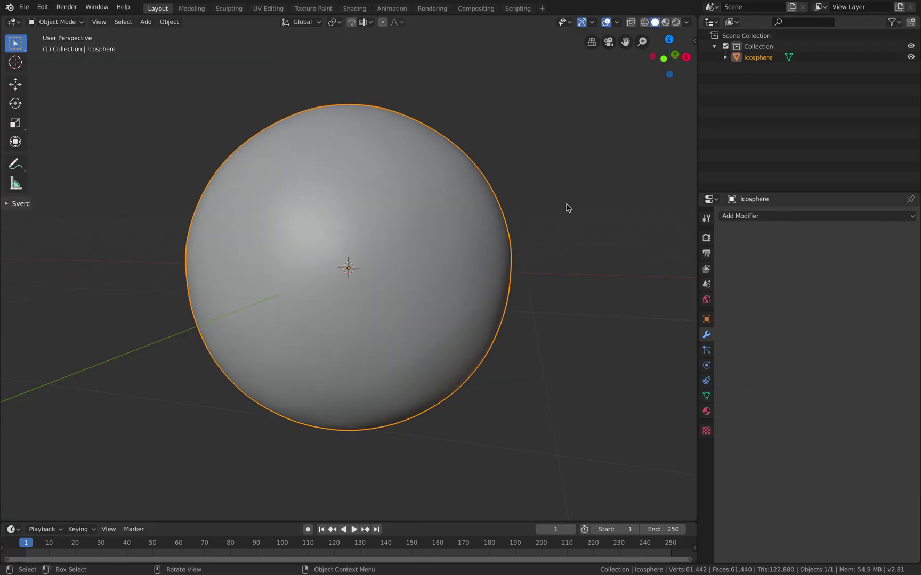
Step: Search Blender's add-on preferences for 'tissue'
left_click(694, 41)
middle_click_drag(437, 116, 447, 115)
left_click(43, 7)
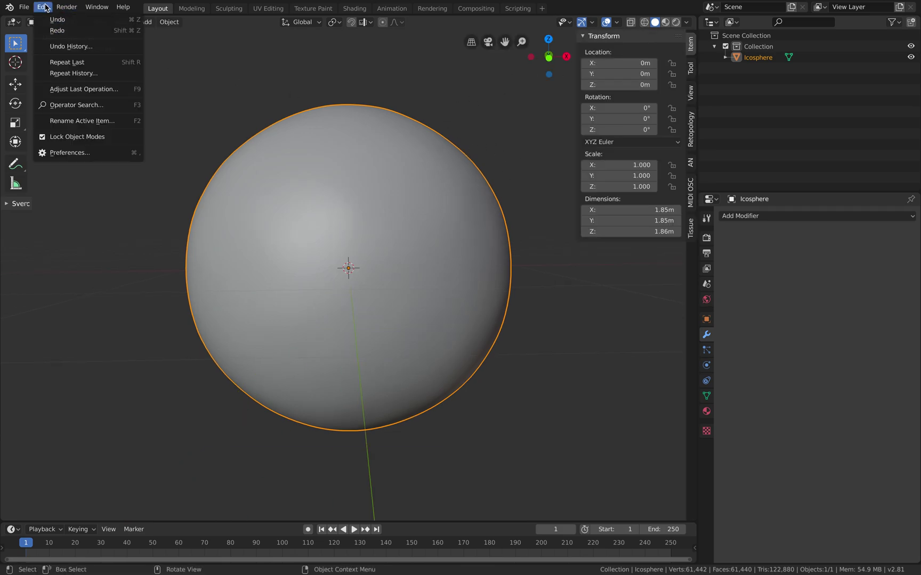
left_click(75, 153)
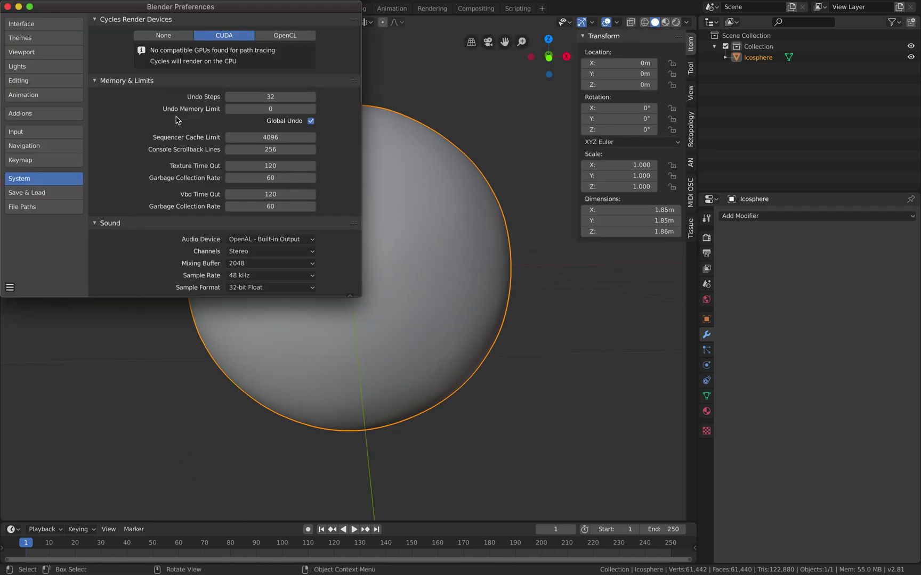
left_click(36, 114)
left_click(295, 37)
type("t")
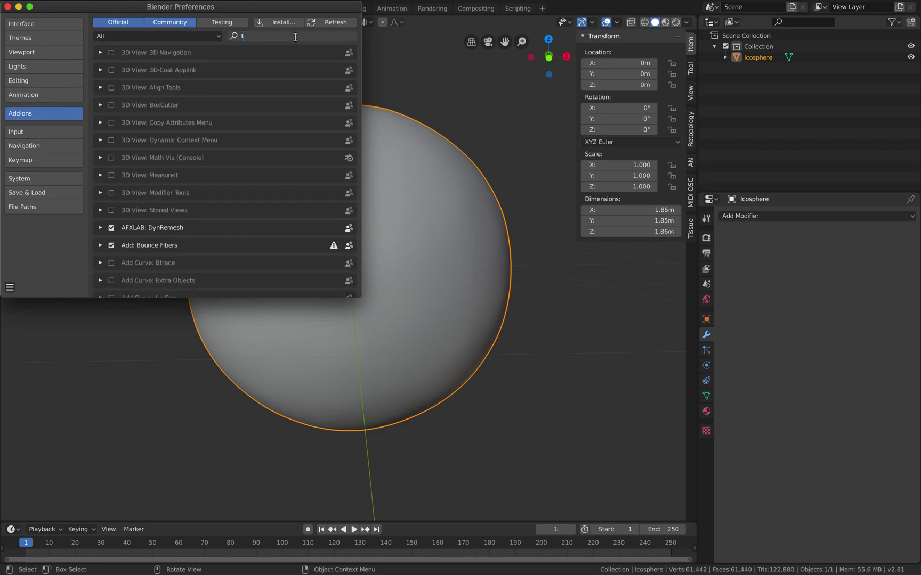
type("issue")
key("Return")
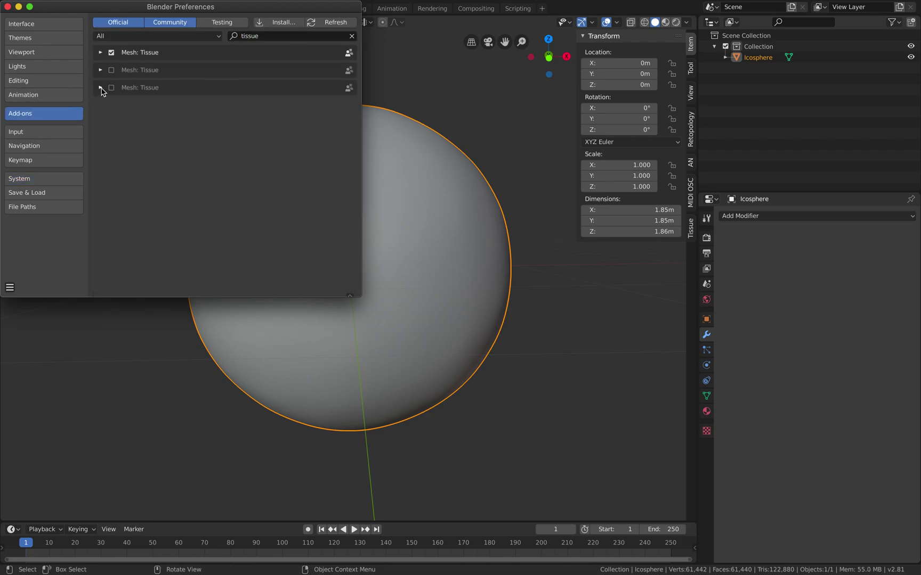
Step: Inspect the three installed Tissue versions, then show the Tissue Tools sidebar panel
left_click(100, 88)
left_click(100, 70)
left_click(101, 52)
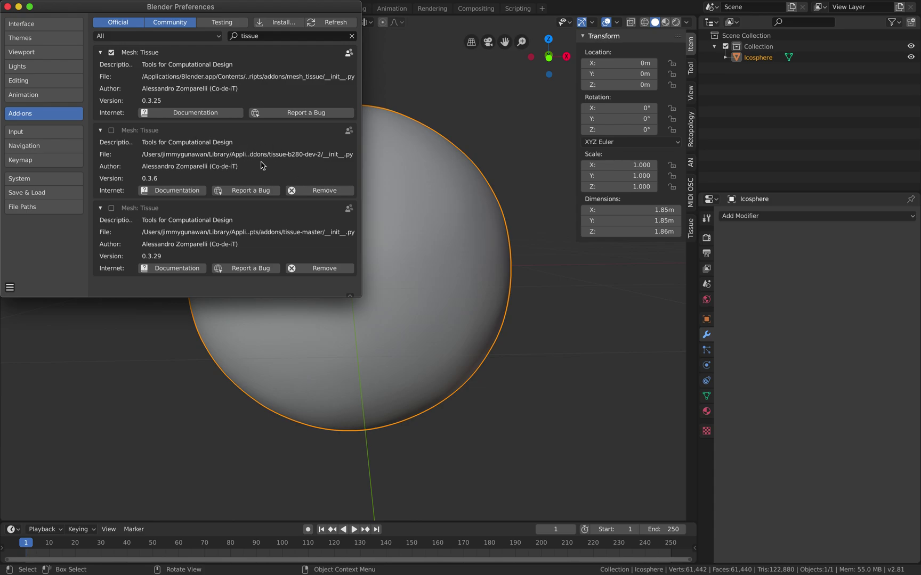
left_click(7, 6)
middle_click_drag(329, 164, 475, 185)
left_click(690, 229)
scroll(480, 184, "up", 1)
scroll(474, 184, "down", 1)
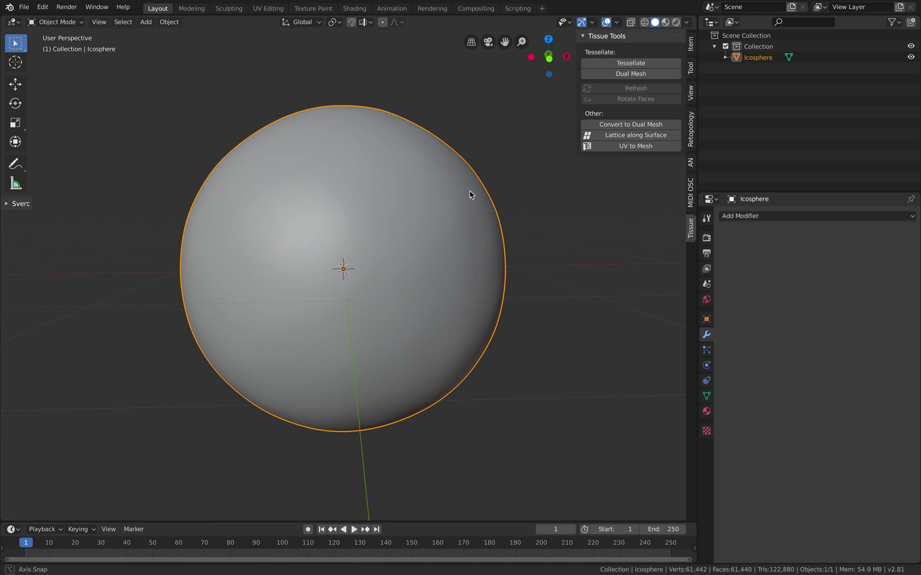
Step: Switch the sphere to Weight Paint mode and show its vertex groups
middle_click_drag(470, 195, 320, 133)
left_click(74, 23)
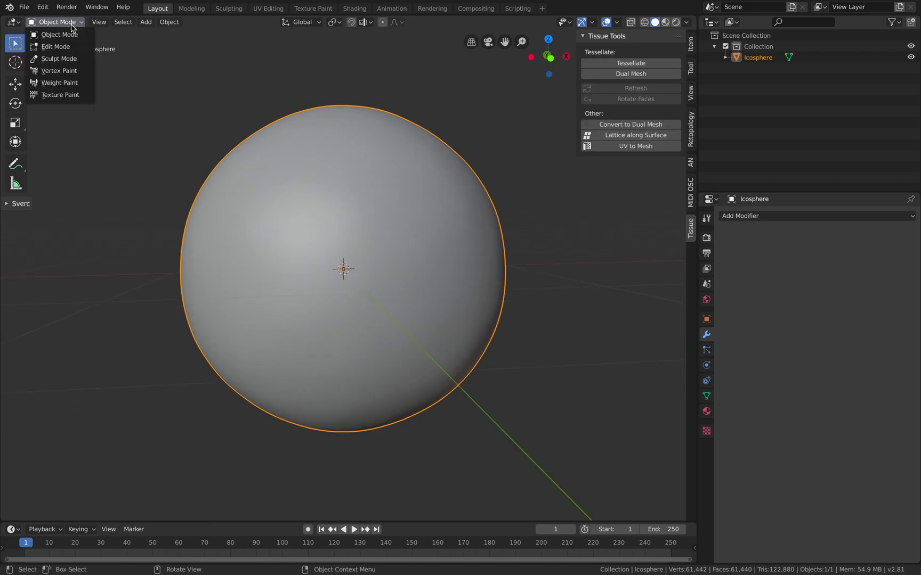
left_click(75, 84)
middle_click_drag(454, 212, 463, 236)
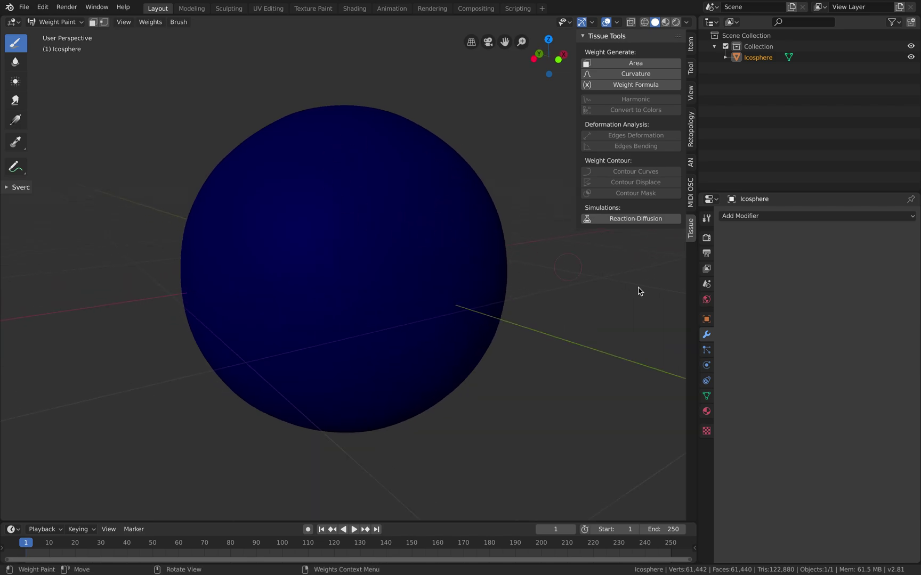
left_click(707, 395)
Step: Paint zig-zag and hooked weight strokes, then generate Harmonic weights from them
middle_click_drag(600, 345, 405, 251)
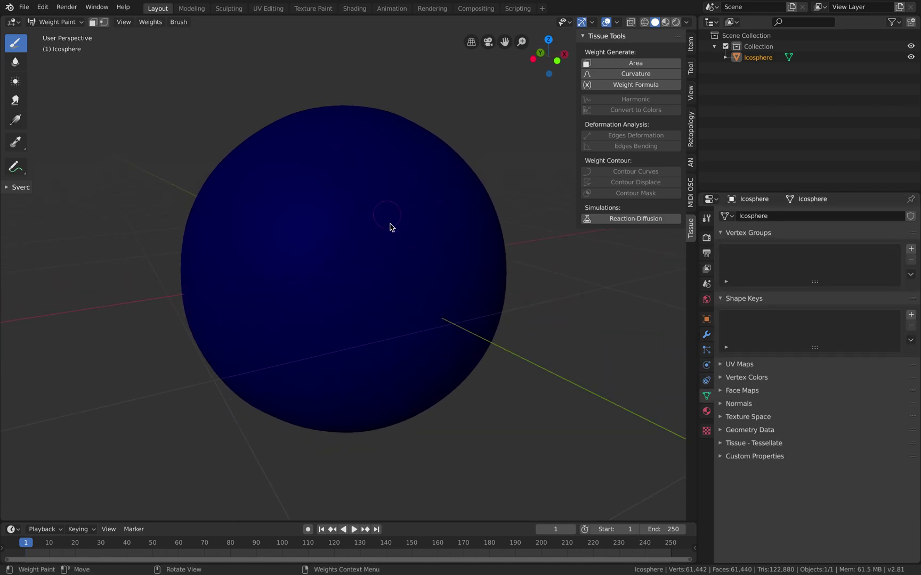
middle_click_drag(421, 202, 419, 160)
mouse_move(397, 148)
left_mouse_down()
mouse_move(298, 200)
mouse_move(269, 256)
left_mouse_up()
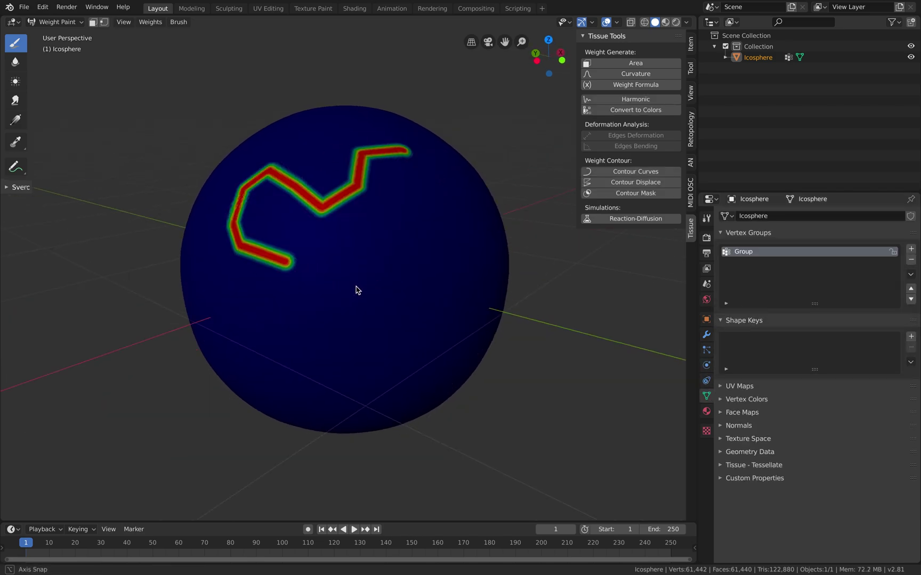
left_click_drag(341, 243, 413, 265)
left_click_drag(422, 218, 415, 215)
middle_click_drag(347, 209, 460, 192)
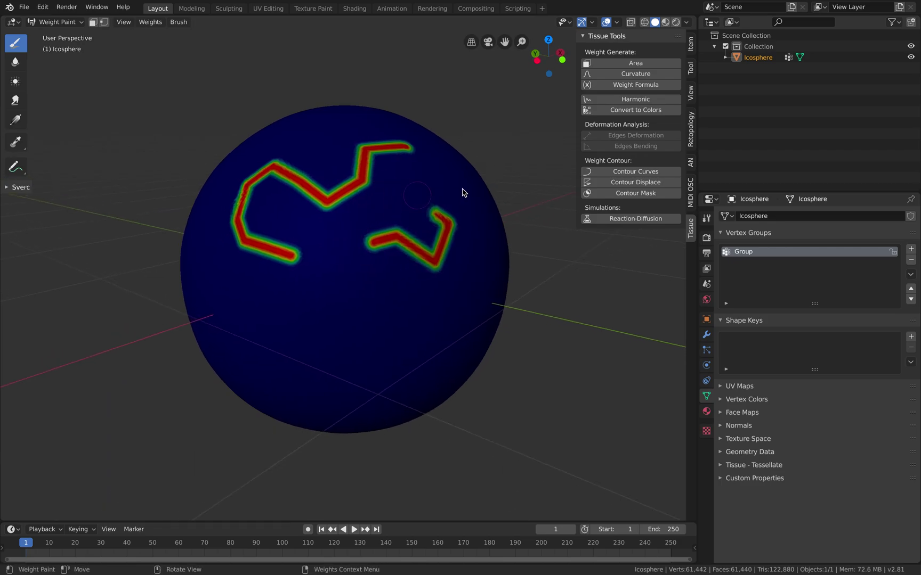
left_click(619, 100)
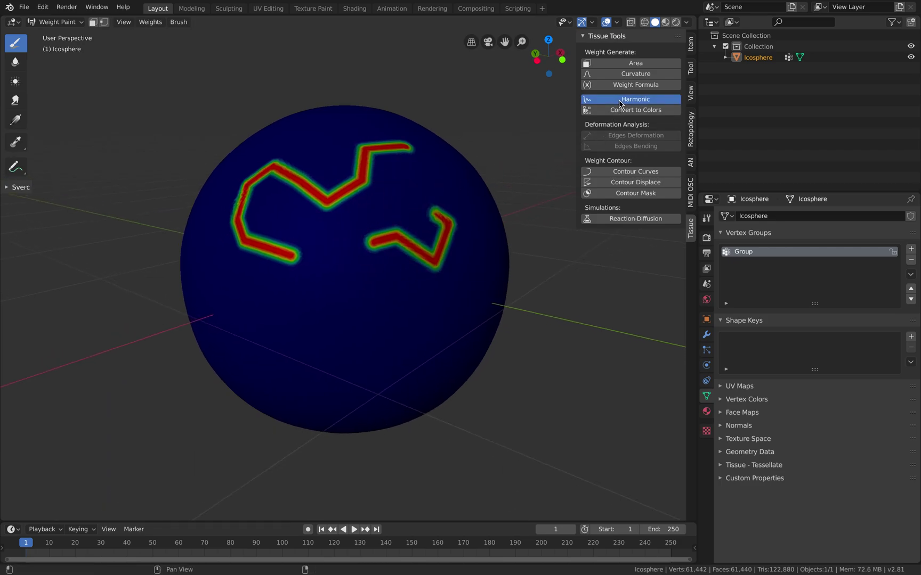
Step: Paint two more downward weight strokes on the sphere's right and view the Group weights
middle_click_drag(454, 245, 412, 246)
left_click(420, 219)
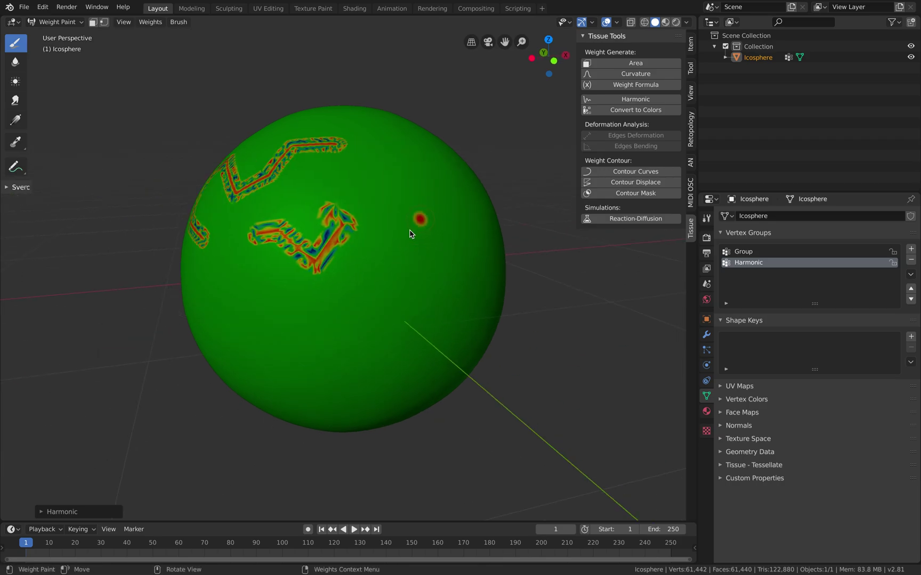
left_click_drag(420, 219, 405, 290)
middle_click_drag(466, 290, 501, 229)
left_click_drag(459, 182, 455, 244)
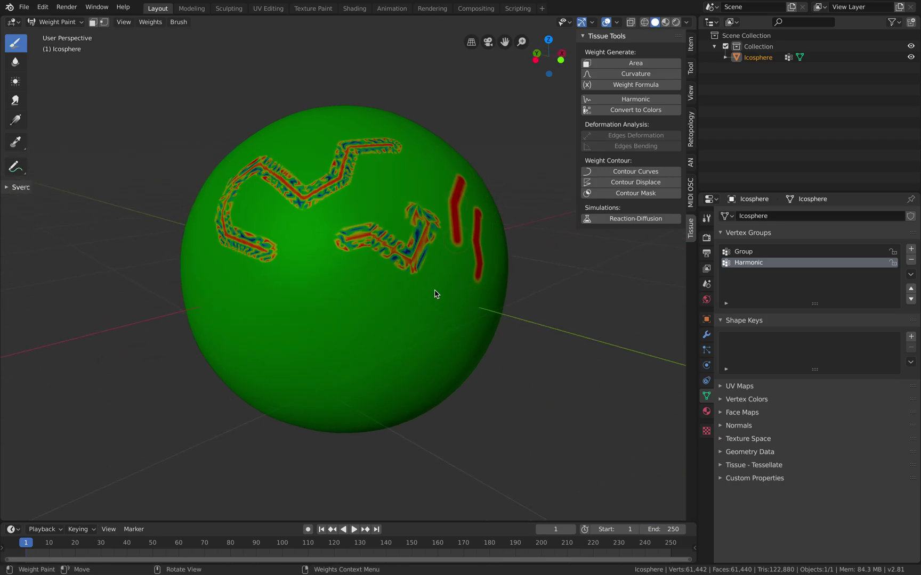
left_click_drag(436, 293, 441, 315)
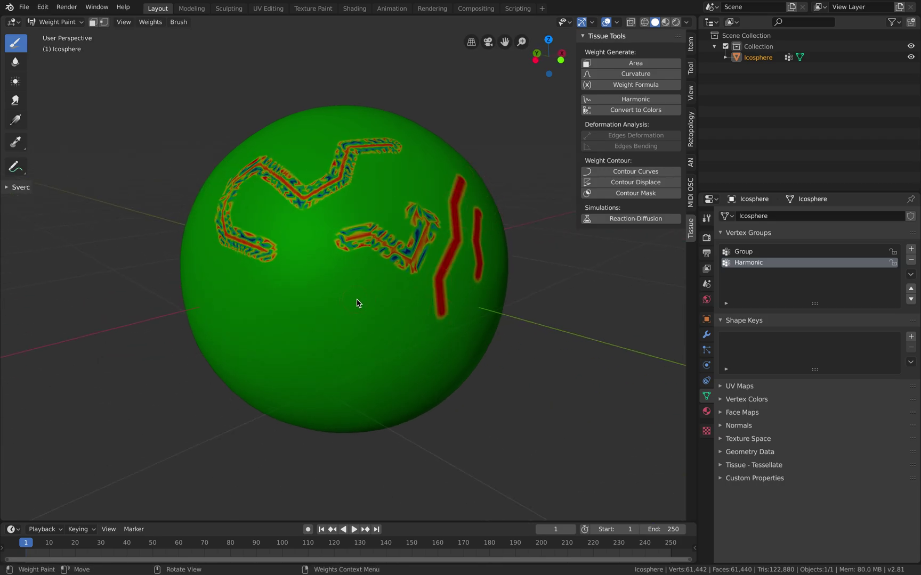
left_click(751, 252)
Step: Delete both the Group and Harmonic vertex groups
left_click(754, 262)
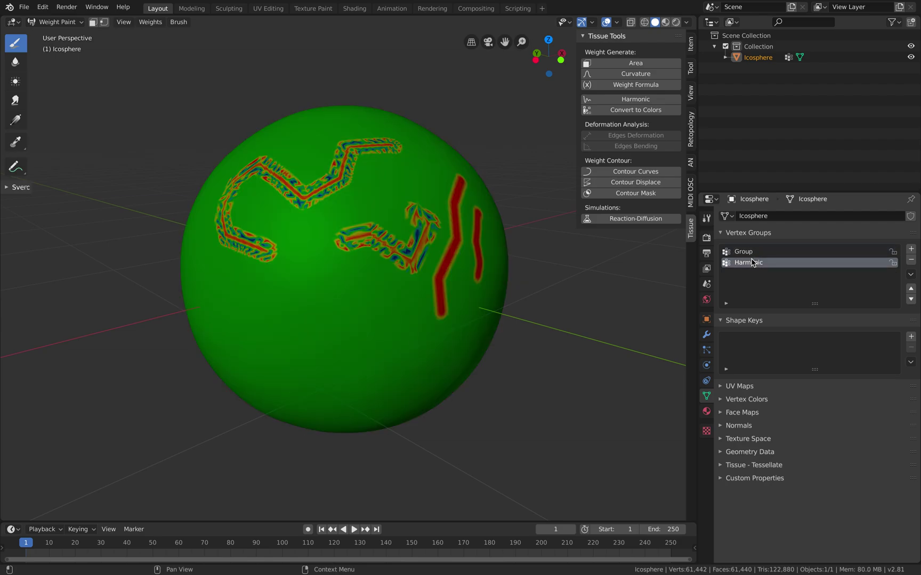
left_click(753, 252)
left_click(910, 261)
left_click(910, 261)
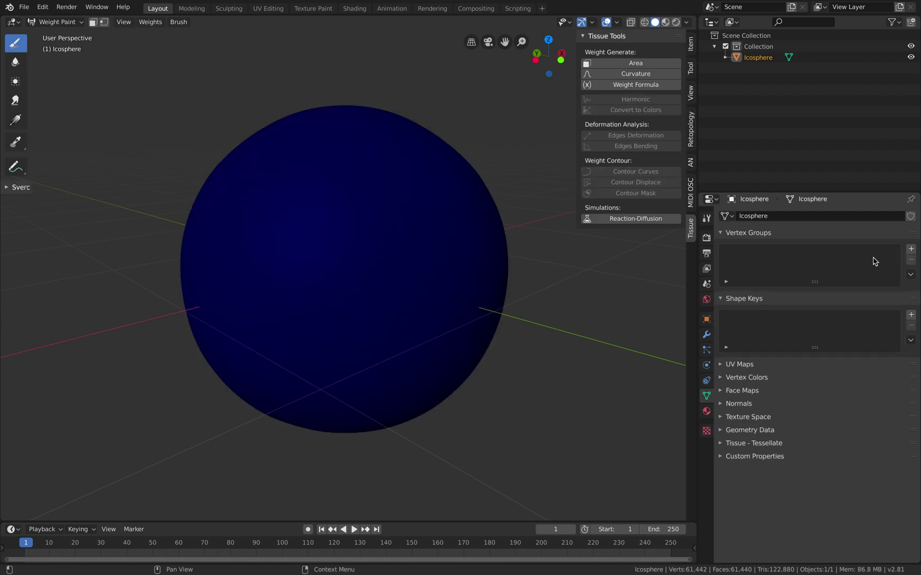
Step: Run Reaction-Diffusion with Steps 10, dt 1.00, f 0.0550, k 0.0620
middle_click_drag(493, 260, 481, 241)
scroll(474, 241, "up", 1)
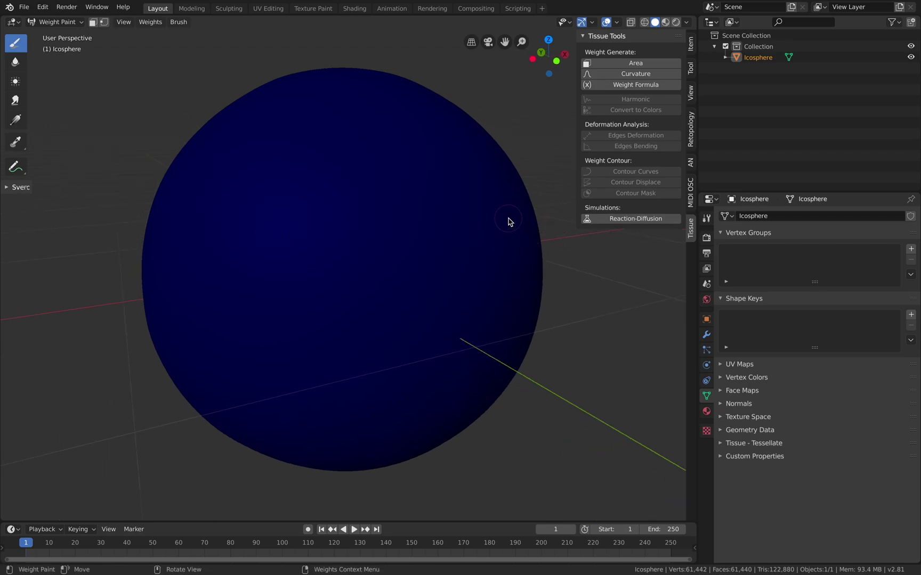
middle_click_drag(510, 223, 643, 226)
left_click(651, 224)
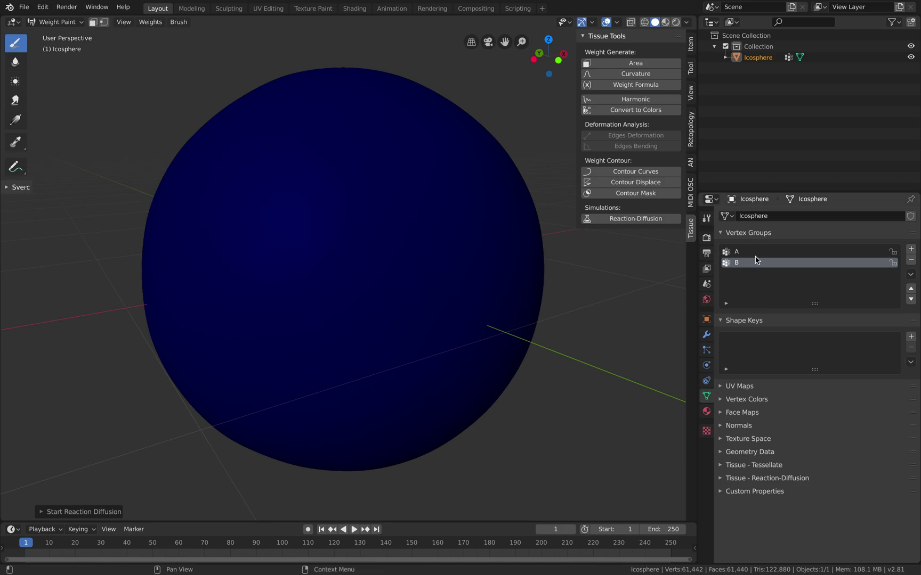
left_click(46, 513)
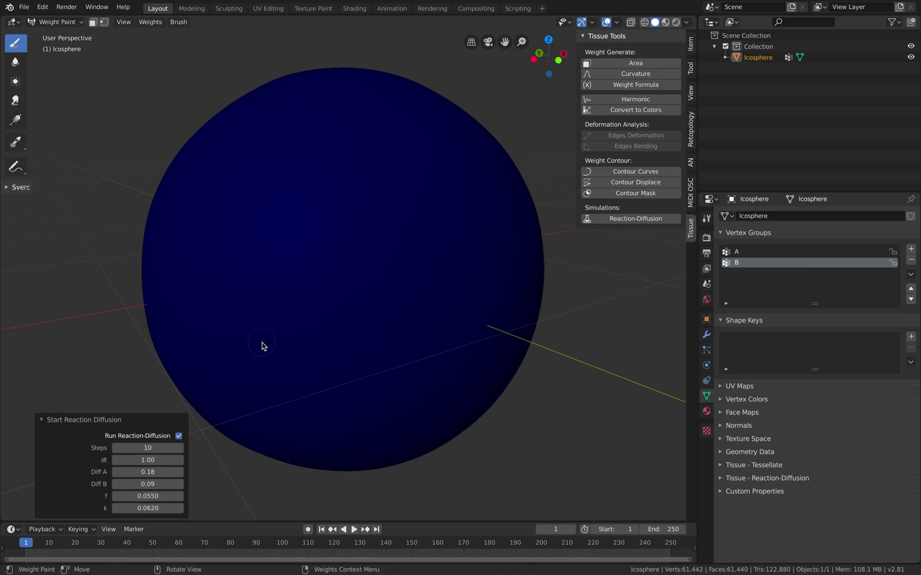
scroll(319, 280, "down", 4)
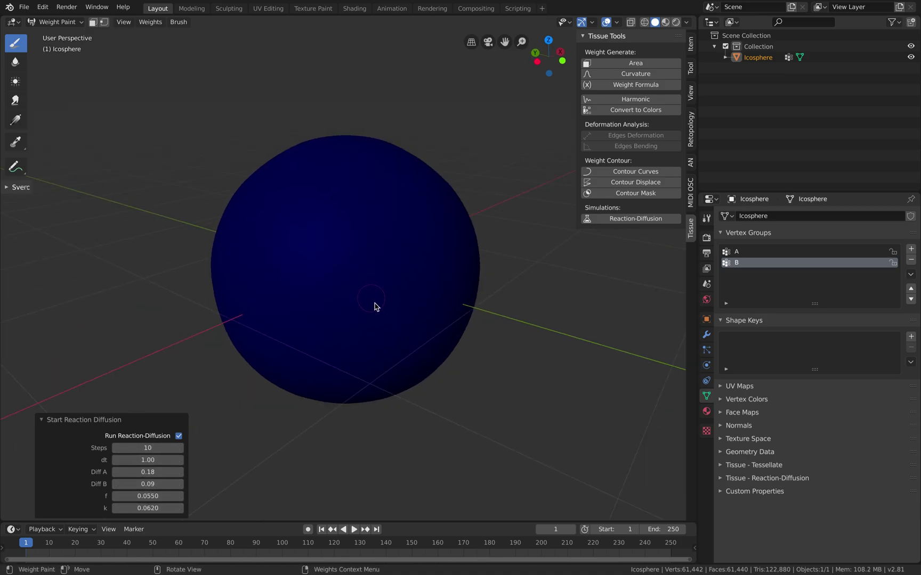
Step: Paint the first red group B seed strokes around the sphere, orbiting between them
left_click_drag(350, 332, 360, 280)
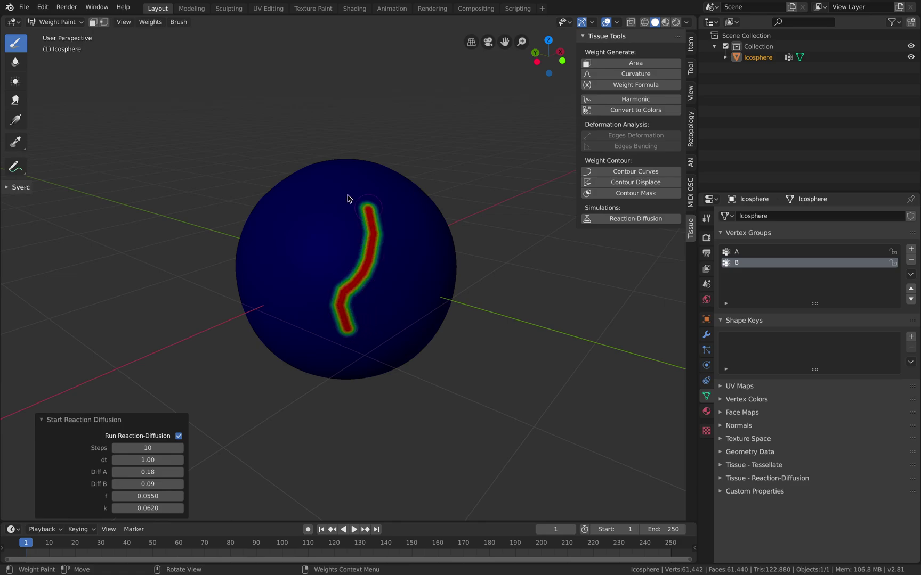
left_click_drag(347, 195, 341, 200)
middle_click_drag(414, 235, 352, 232)
mouse_move(354, 219)
left_mouse_down()
mouse_move(324, 236)
mouse_move(371, 314)
left_mouse_up()
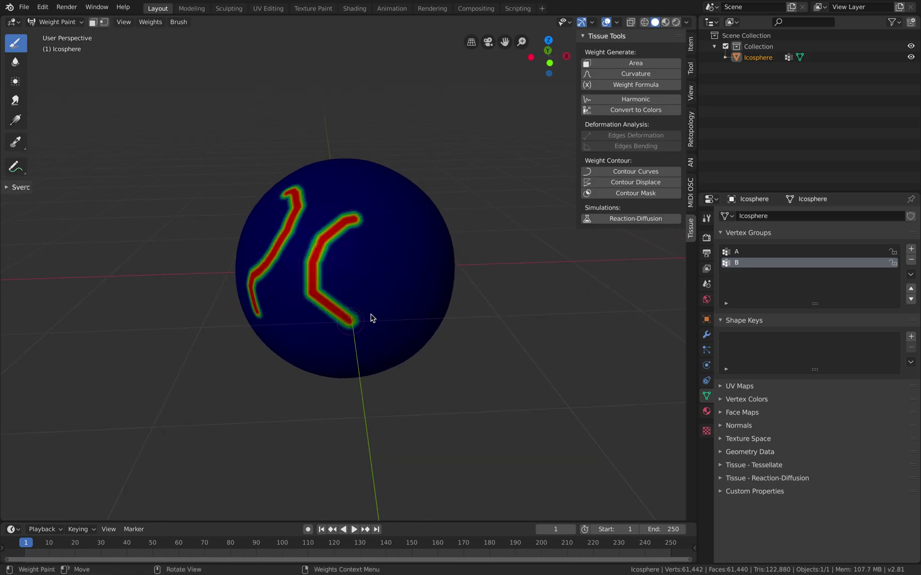
middle_click_drag(402, 280, 360, 283)
mouse_move(357, 285)
left_mouse_down()
mouse_move(379, 211)
mouse_move(344, 189)
left_mouse_up()
middle_click_drag(409, 239, 366, 223)
mouse_move(356, 215)
left_mouse_down()
mouse_move(310, 235)
mouse_move(396, 276)
mouse_move(376, 268)
left_mouse_up()
middle_click_drag(404, 261, 357, 299)
mouse_move(401, 293)
left_mouse_down()
mouse_move(347, 233)
mouse_move(421, 254)
left_mouse_up()
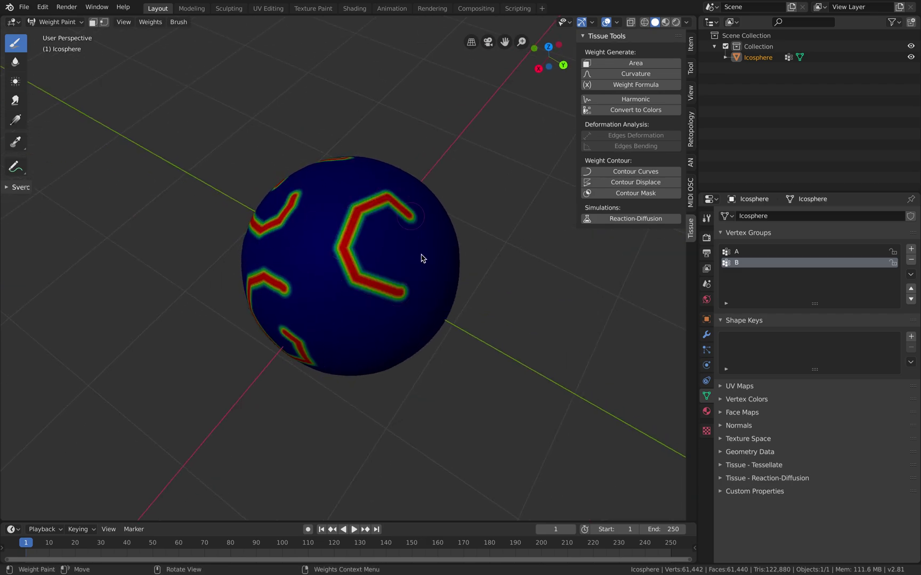
middle_click_drag(422, 258, 372, 236)
mouse_move(376, 227)
left_mouse_down()
mouse_move(372, 295)
mouse_move(319, 292)
left_mouse_up()
middle_click_drag(318, 292, 292, 280)
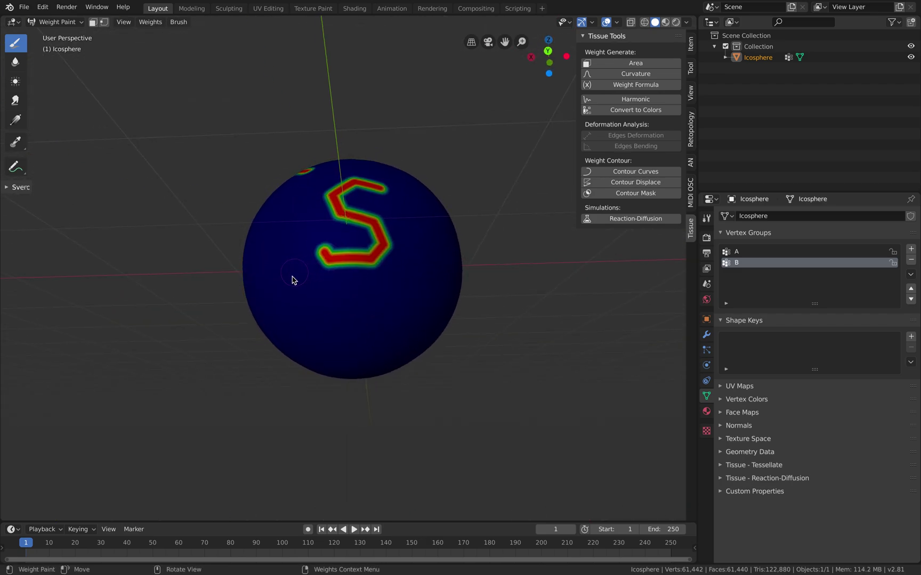
mouse_move(292, 281)
left_mouse_down()
mouse_move(343, 343)
mouse_move(298, 288)
mouse_move(368, 291)
left_mouse_up()
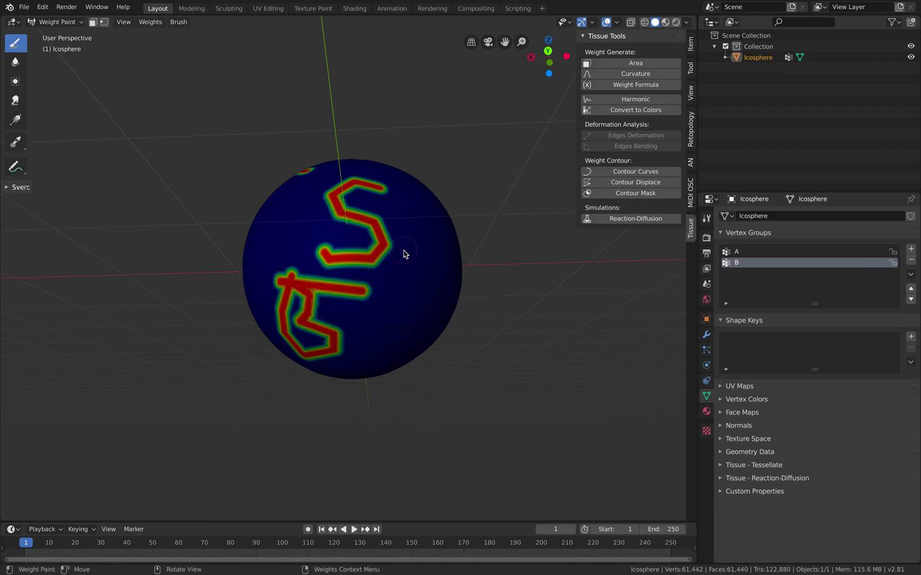
Step: Paint looping, S-, U-, zigzag and h-shaped seed strokes over the sphere's bare areas
middle_click_drag(404, 251, 337, 306)
mouse_move(372, 245)
left_mouse_down()
mouse_move(402, 249)
mouse_move(360, 223)
left_mouse_up()
mouse_move(327, 223)
middle_mouse_down()
mouse_move(352, 281)
mouse_move(390, 262)
middle_mouse_up()
left_click_drag(355, 307, 345, 286)
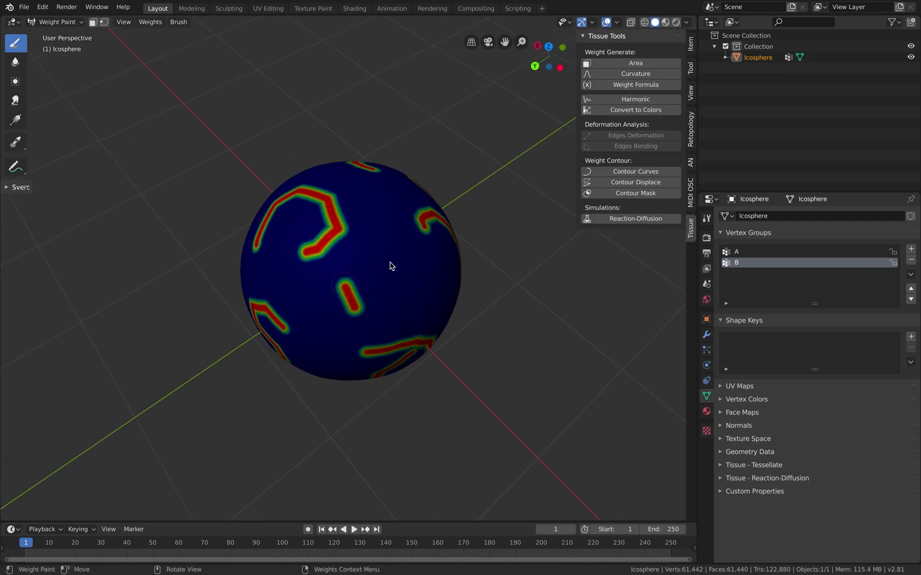
middle_click_drag(392, 223, 395, 309)
middle_click_drag(393, 372, 446, 256)
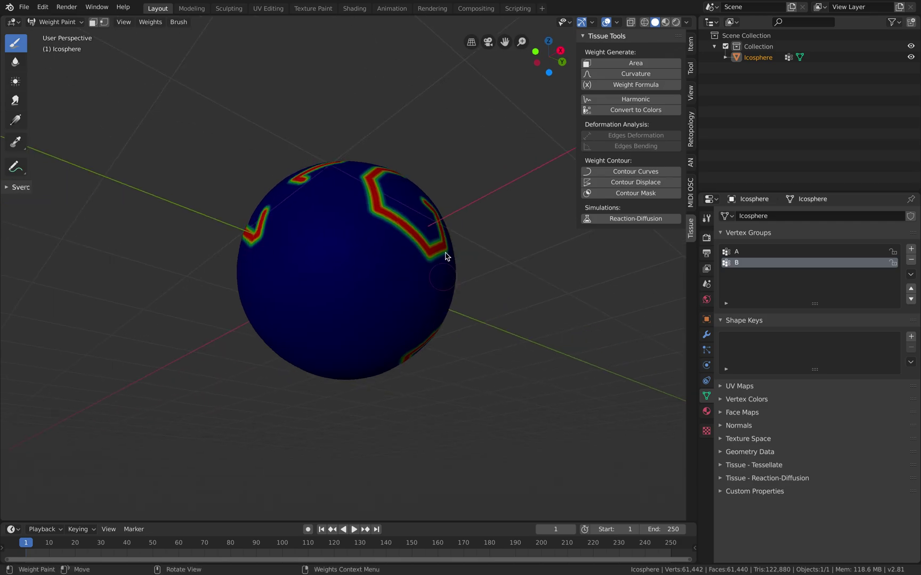
mouse_move(445, 240)
left_mouse_down()
mouse_move(301, 228)
mouse_move(283, 241)
left_mouse_up()
mouse_move(261, 264)
middle_mouse_down()
mouse_move(347, 269)
mouse_move(417, 289)
middle_mouse_up()
mouse_move(430, 298)
left_mouse_down()
mouse_move(401, 180)
mouse_move(284, 252)
left_mouse_up()
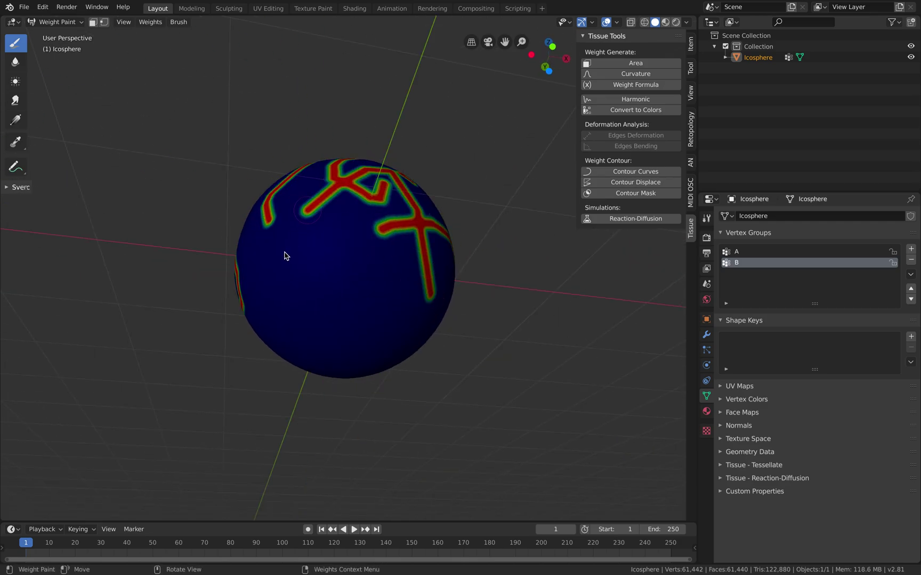
middle_click_drag(284, 255, 372, 246)
mouse_move(372, 247)
left_mouse_down()
mouse_move(307, 289)
mouse_move(273, 284)
mouse_move(404, 244)
left_mouse_up()
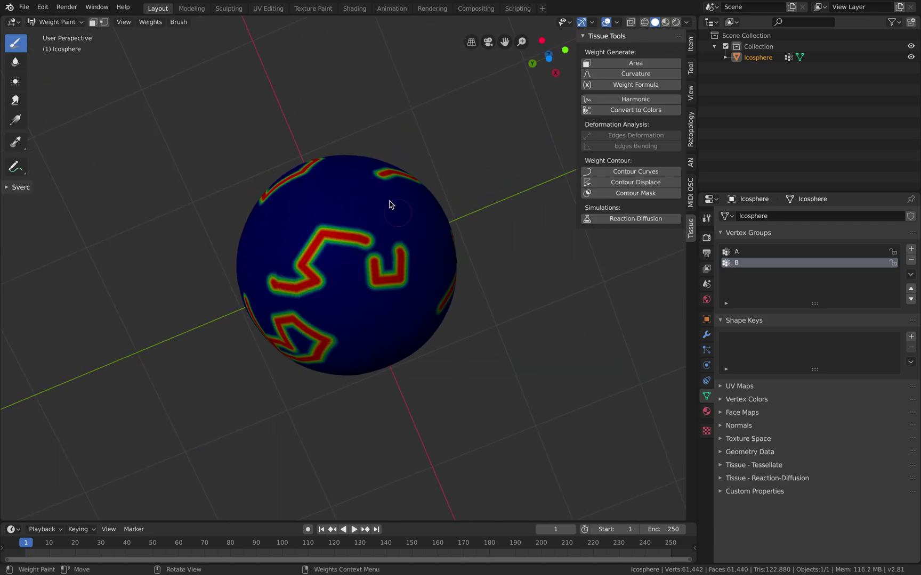
left_click_drag(358, 172, 317, 218)
mouse_move(326, 296)
left_mouse_down()
mouse_move(349, 343)
mouse_move(394, 341)
left_mouse_up()
Step: Add final seed dots and zigzag strokes on the remaining surface, then start simulation playback
left_click(419, 228)
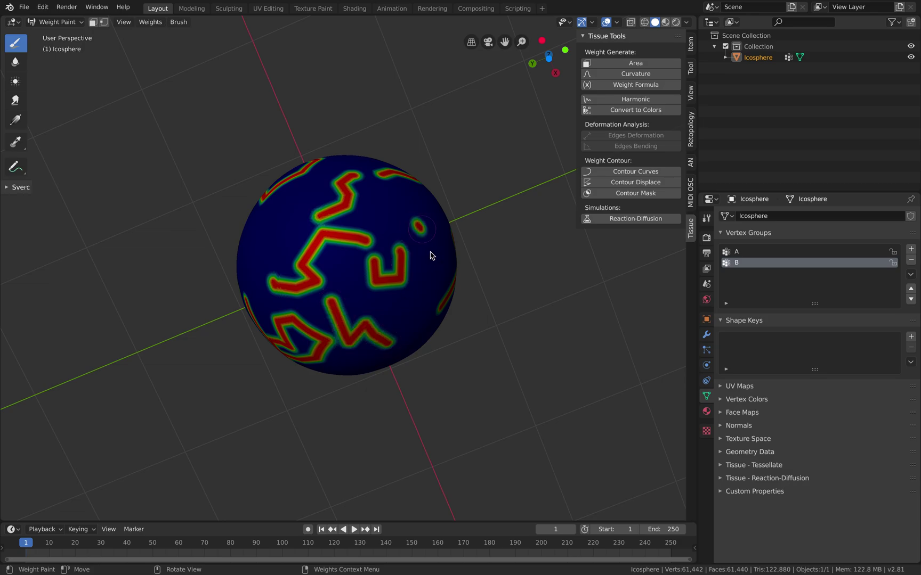
left_click_drag(430, 252, 434, 261)
left_click_drag(407, 209, 394, 199)
middle_click_drag(334, 237, 410, 273)
left_click_drag(407, 276, 394, 177)
middle_click_drag(406, 208, 356, 279)
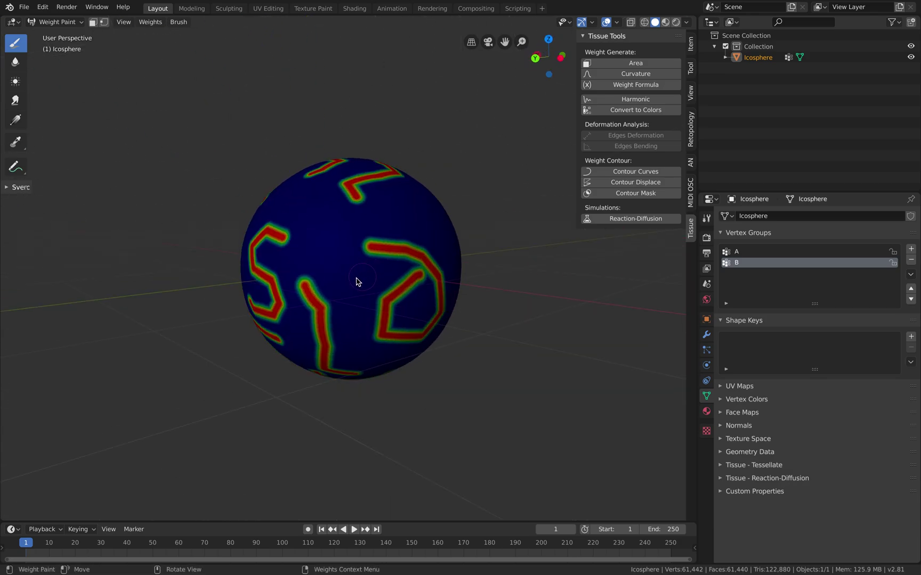
left_click_drag(355, 277, 321, 210)
middle_click_drag(394, 254, 448, 266)
left_click_drag(433, 246, 328, 283)
middle_click_drag(334, 277, 388, 297)
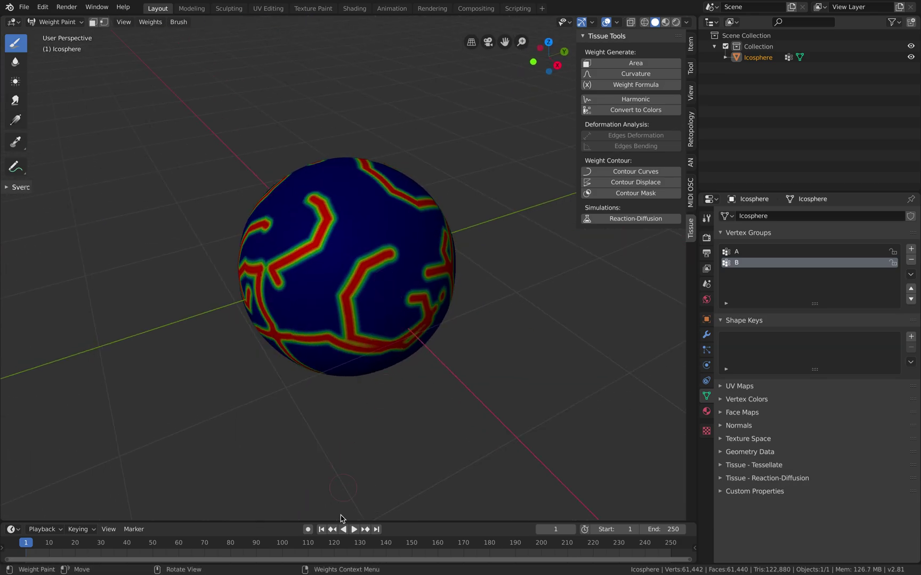
left_click(353, 529)
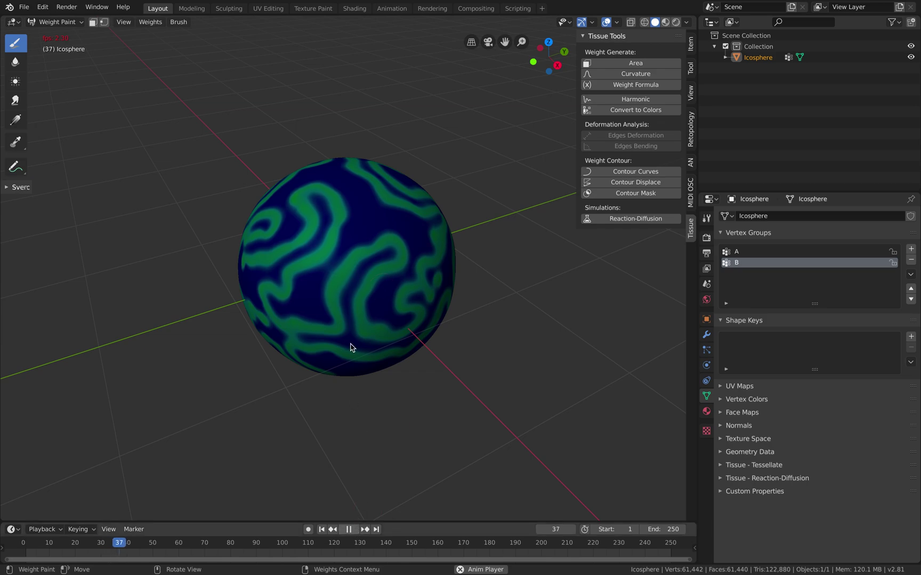
Step: Orbit and zoom around the sphere as the labyrinth pattern spreads toward frame 238
middle_click_drag(419, 333, 463, 285)
scroll(461, 286, "up", 2)
scroll(462, 286, "up", 1)
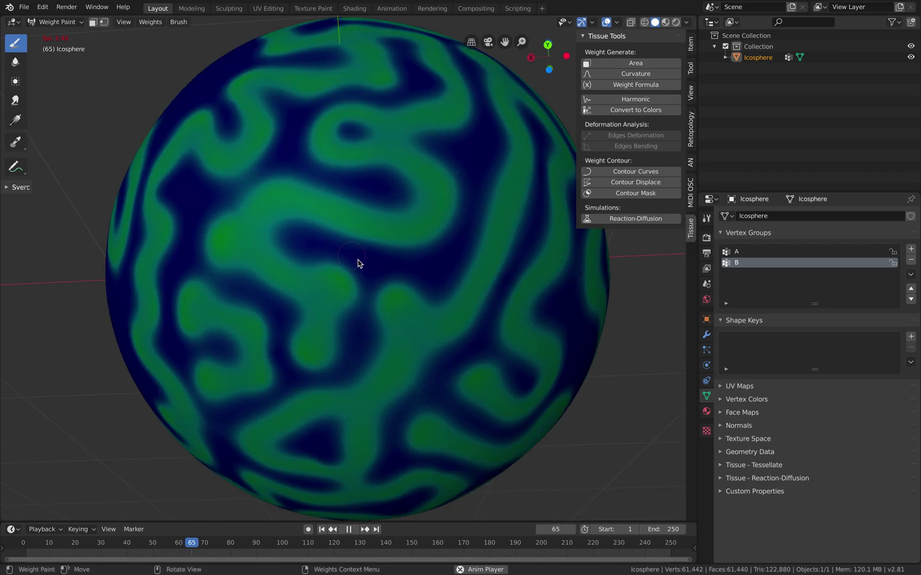
scroll(454, 290, "down", 4)
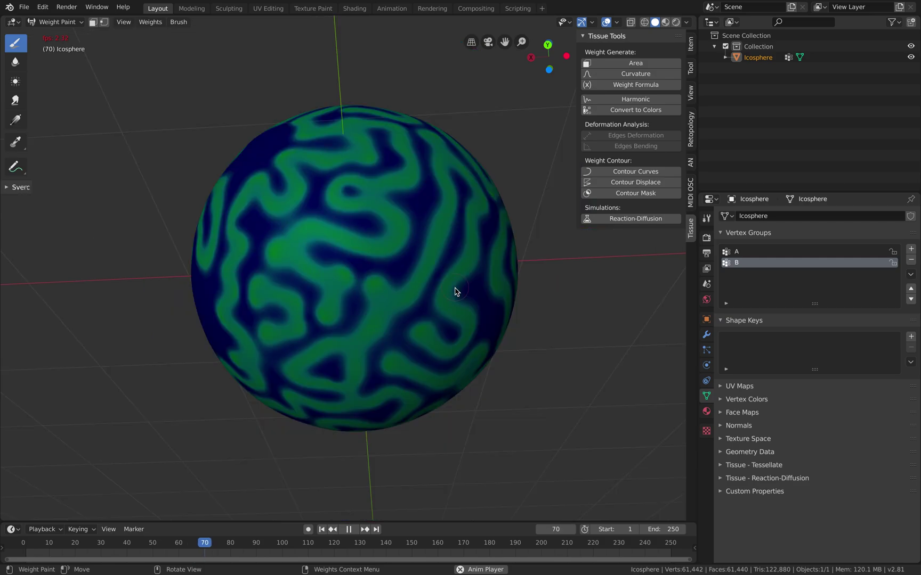
middle_click_drag(508, 259, 469, 246)
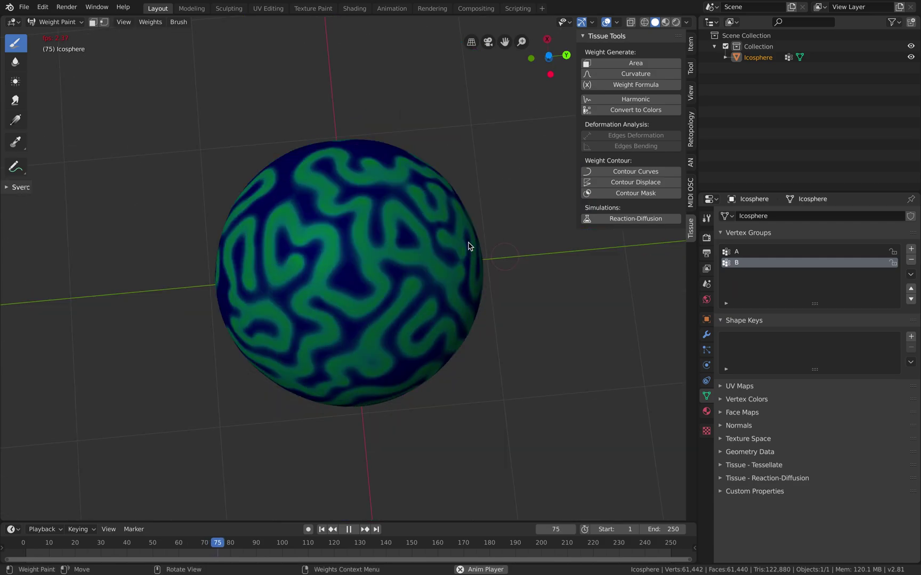
scroll(675, 243, "up", 1)
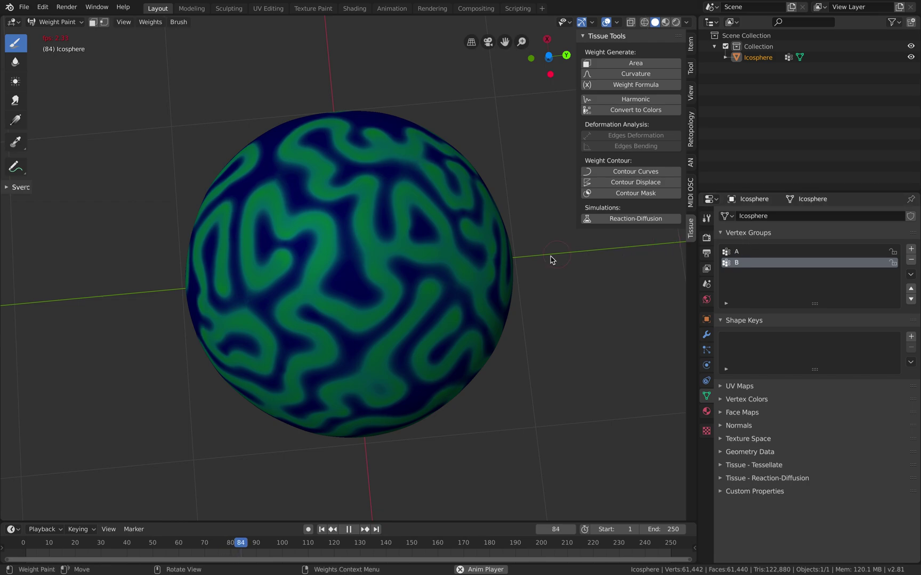
middle_click_drag(509, 295, 425, 219)
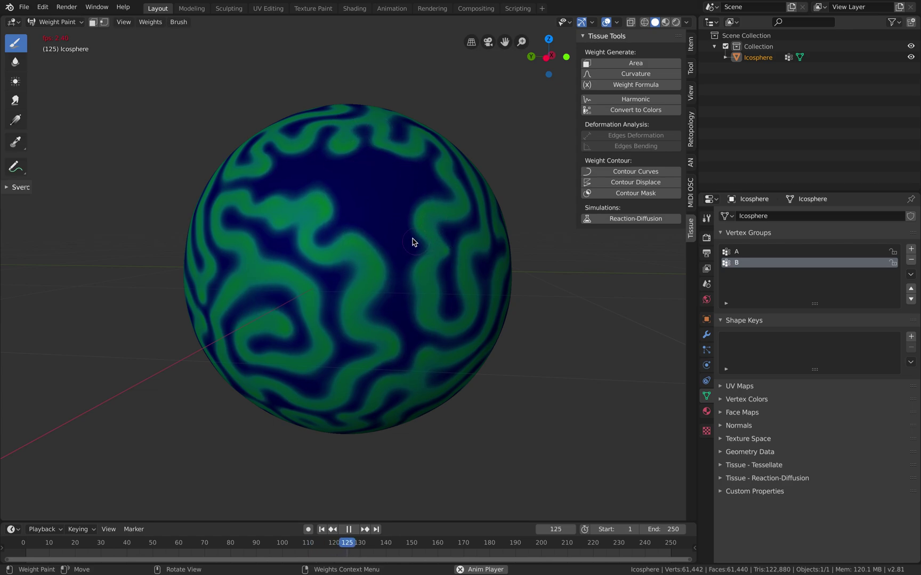
scroll(413, 243, "up", 2)
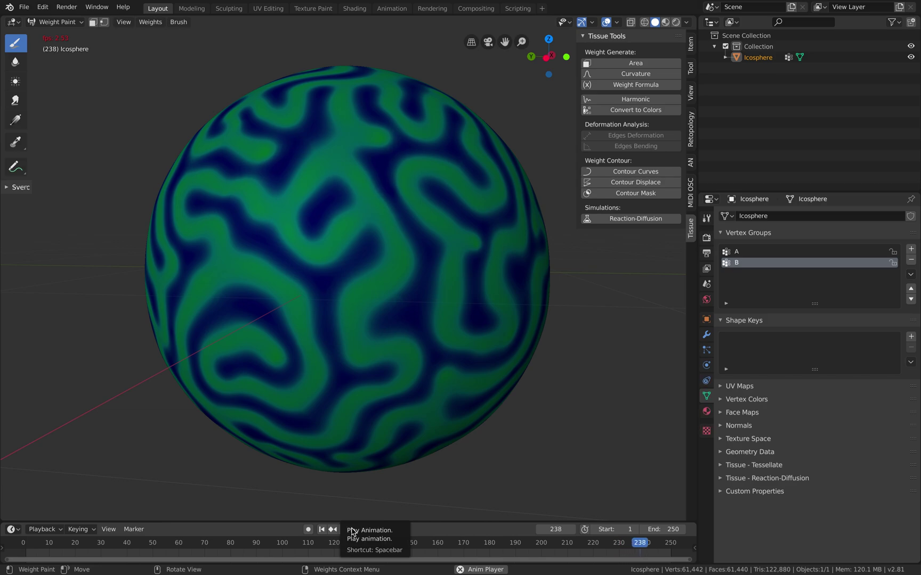
Step: Pause the reaction-diffusion simulation at frame 242 and look over the sphere
left_click(352, 532)
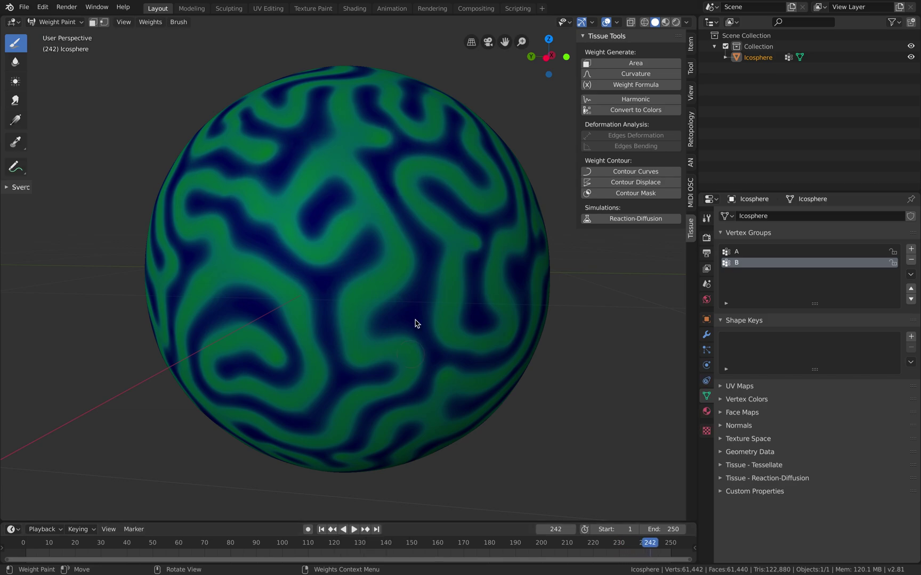
middle_click_drag(423, 243, 428, 271)
scroll(352, 270, "down", 6)
scroll(446, 269, "up", 2)
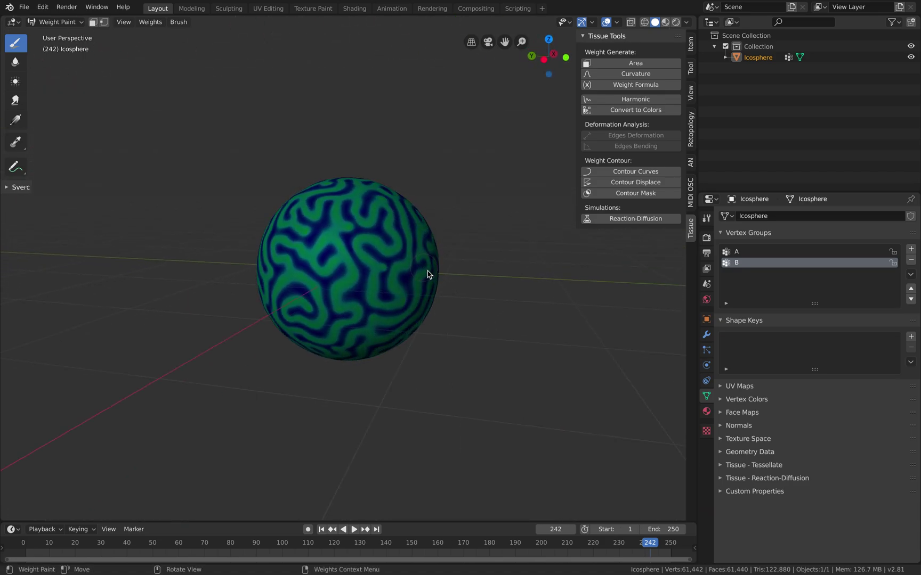
Step: Toggle between vertex groups A and B to compare their patterns, ending on B
left_click(738, 255)
left_click(740, 263)
left_click(741, 257)
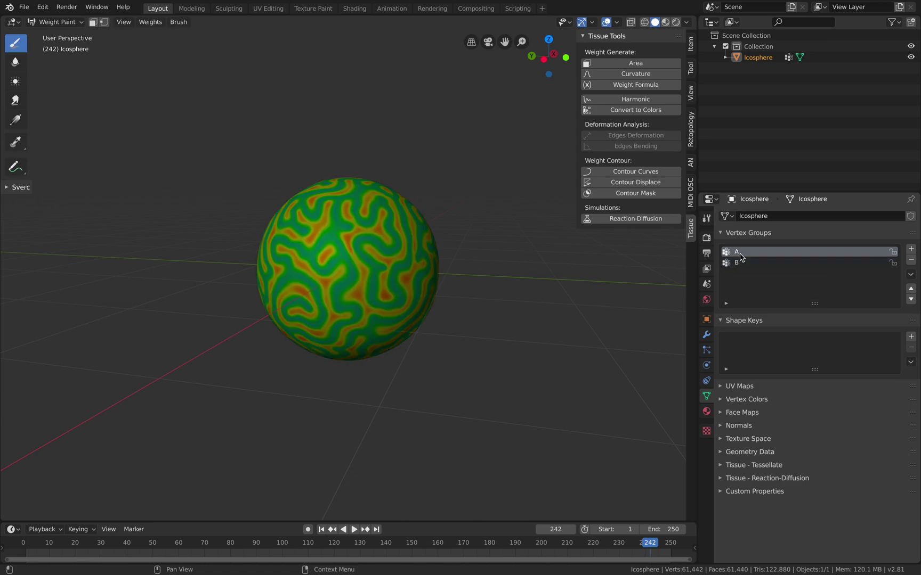
left_click(742, 264)
scroll(537, 267, "up", 2)
middle_click_drag(535, 267, 505, 258)
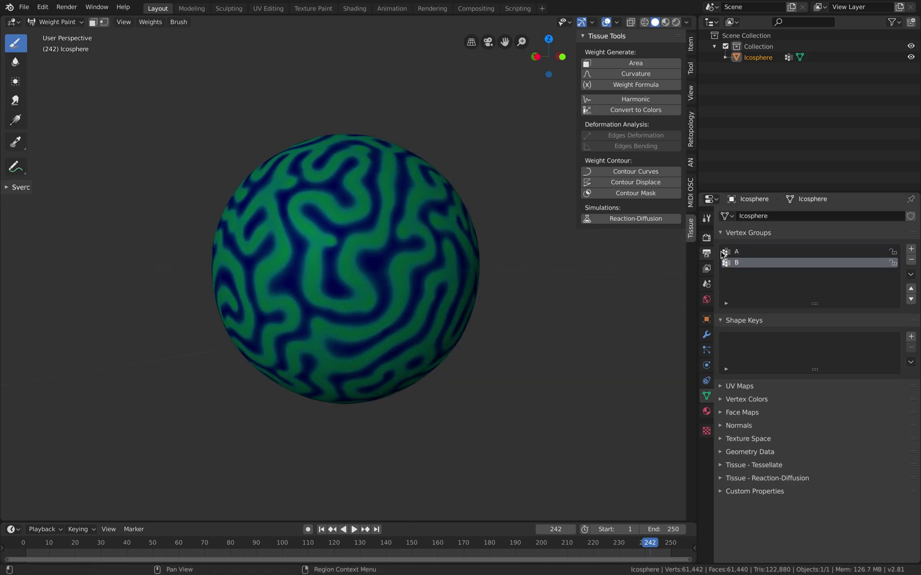
scroll(537, 281, "down", 2)
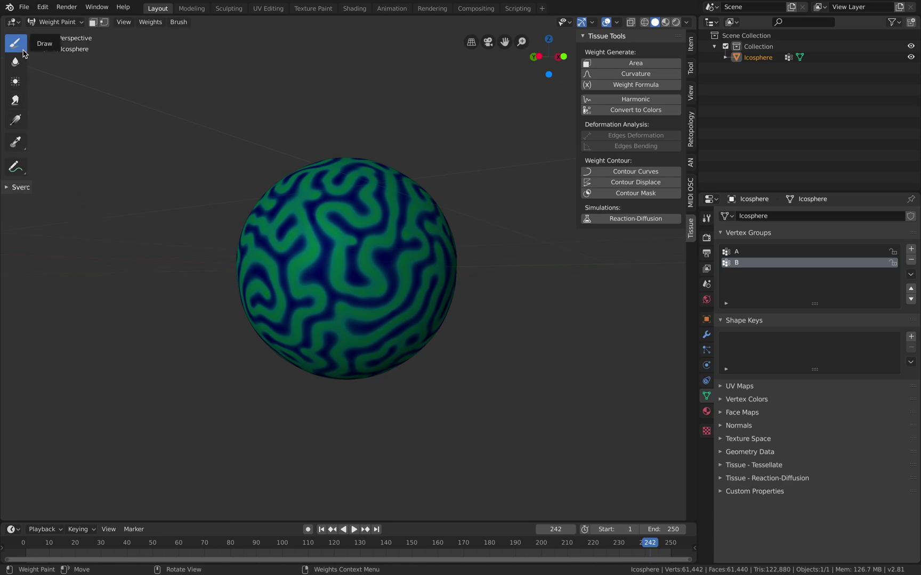
Step: Switch back to Object Mode and shift the view left to make room
left_click(69, 22)
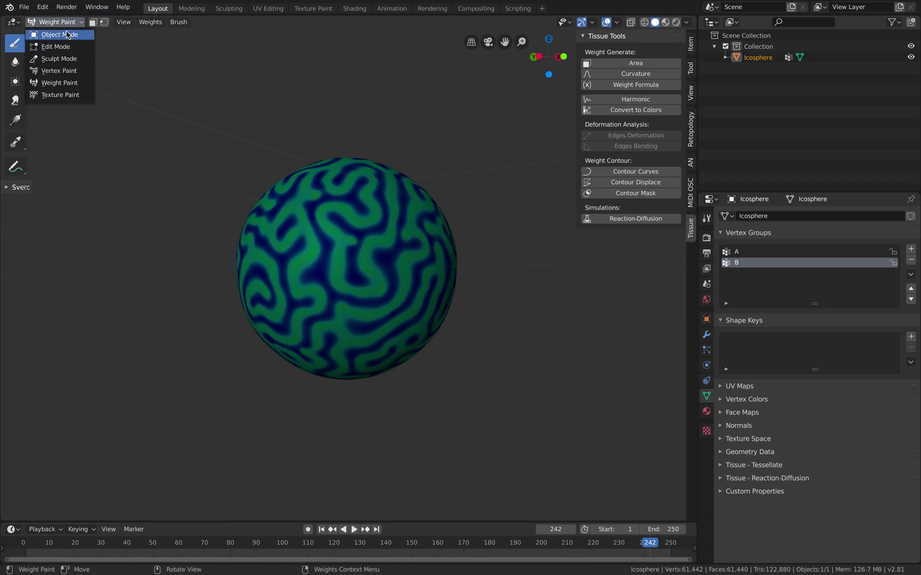
left_click(68, 35)
scroll(379, 203, "down", 1)
middle_click_drag(384, 214, 326, 230, "shift")
Step: Duplicate the sphere as Icosphere.001 to the right and open its Add Modifier list
key("shift+d")
left_click(587, 239)
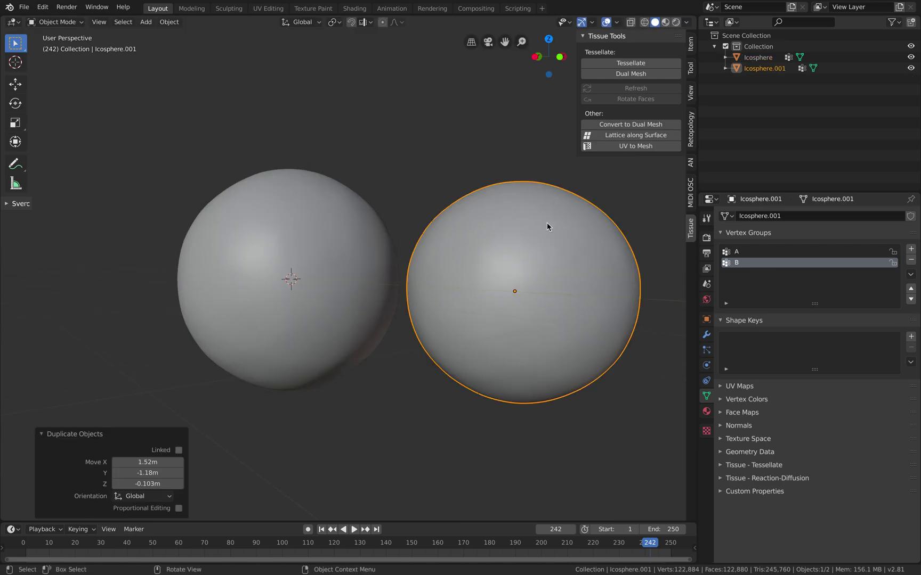
left_click(374, 248)
left_click(591, 263)
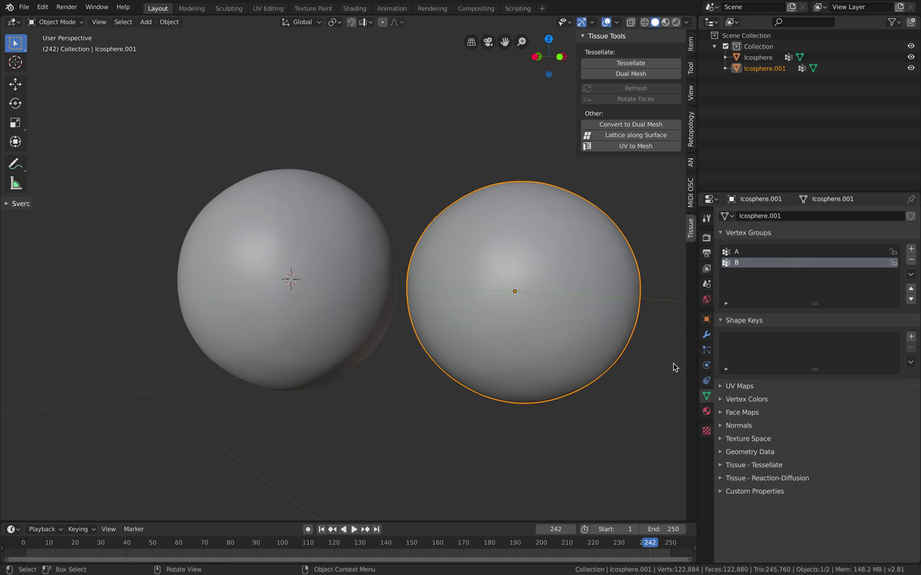
left_click(706, 334)
left_click(783, 218)
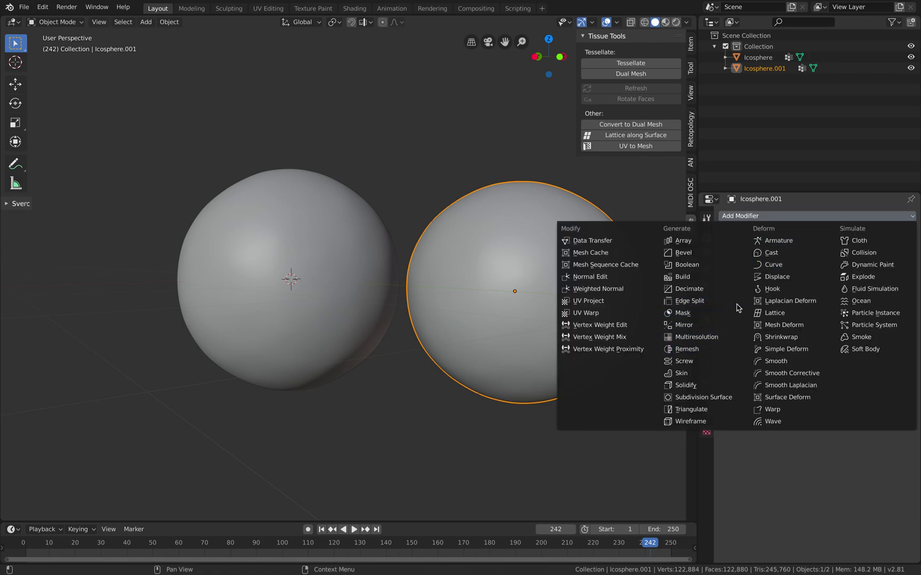
Step: Add a Displace modifier to the copy, masked by vertex group B
left_click(776, 276)
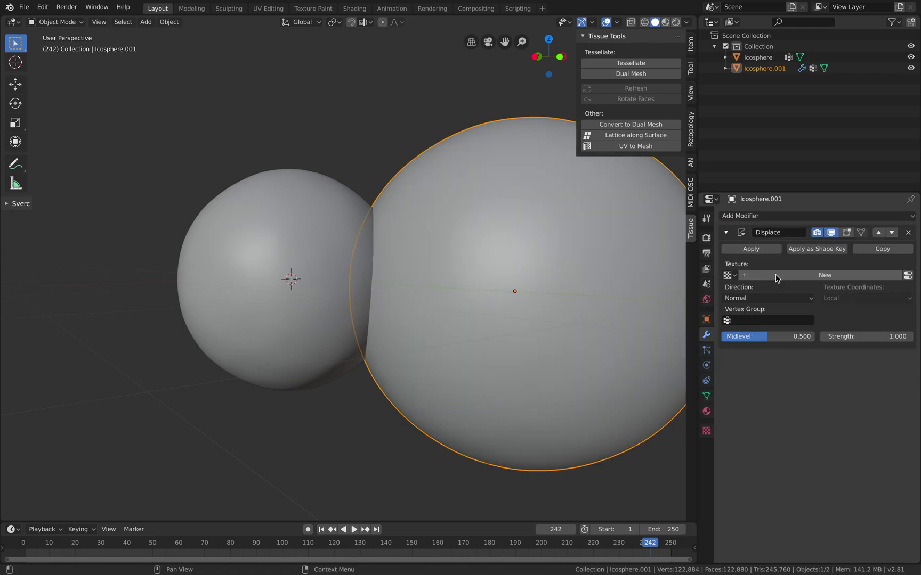
left_click(762, 319)
left_click(749, 345)
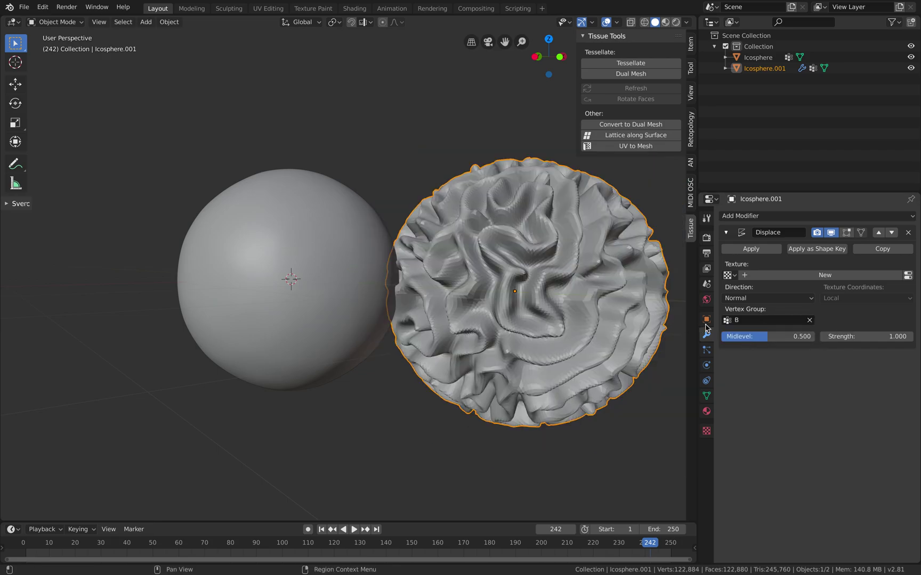
left_click(760, 320)
left_click(757, 335)
middle_click_drag(639, 303, 651, 307)
scroll(652, 307, "down", 1)
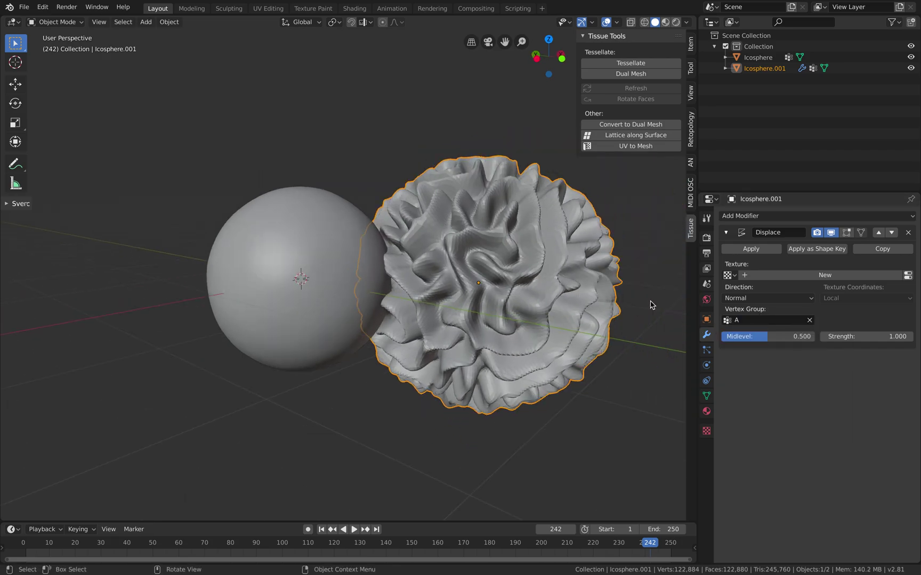
left_click(754, 319)
left_click(753, 345)
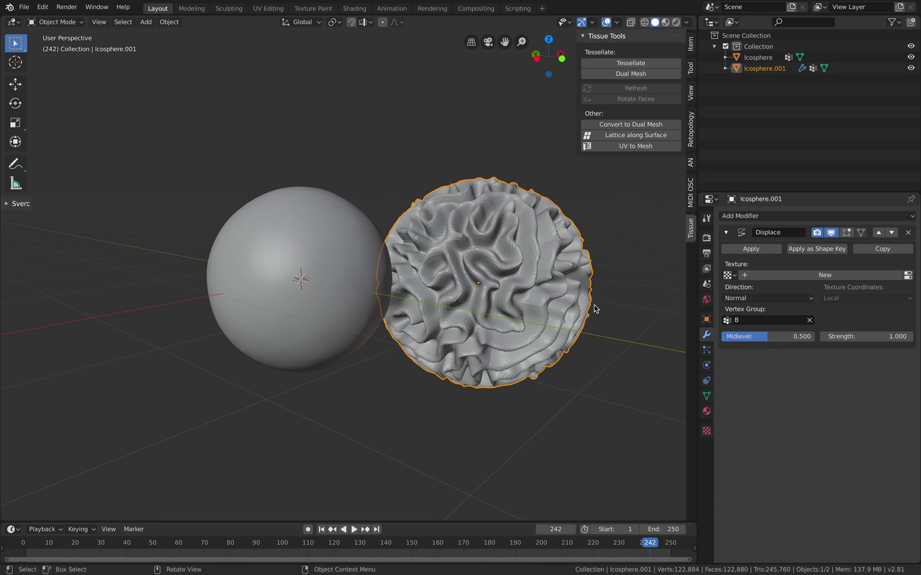
scroll(591, 306, "up", 2)
scroll(588, 304, "up", 1)
Step: Set the Displace midlevel to 0.5 and strength to -0.320
mouse_move(753, 337)
left_mouse_down()
mouse_move(707, 338)
mouse_move(780, 336)
mouse_move(753, 337)
mouse_move(763, 336)
left_mouse_up()
left_click(772, 336)
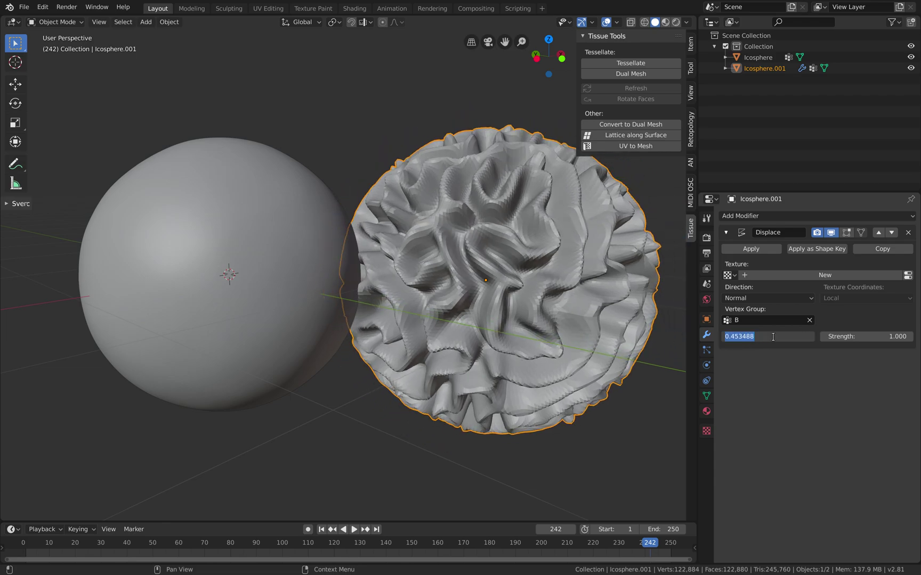
type(".5")
key("Return")
left_click_drag(866, 335, 804, 337)
middle_click_drag(641, 308, 502, 281)
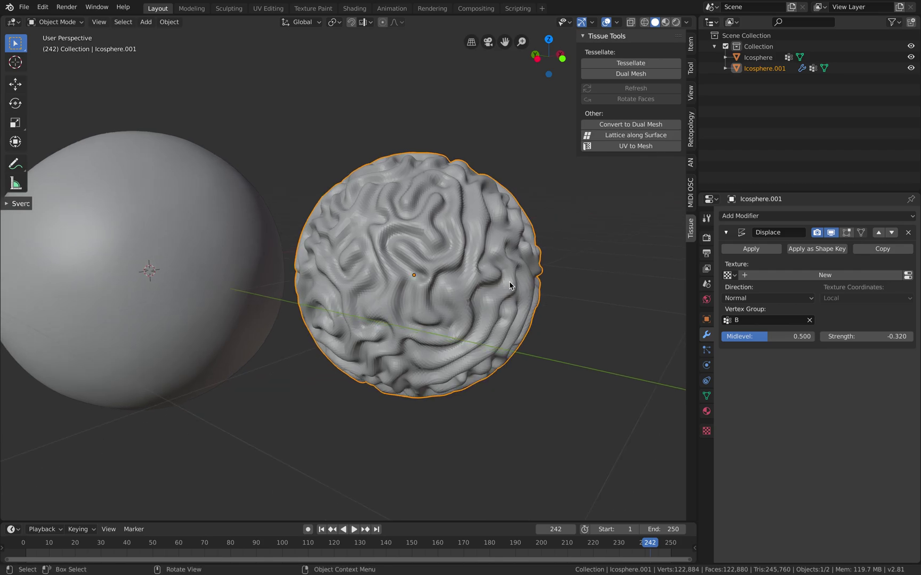
Step: Shade both spheres smooth via the F3 search, then reselect the patterned sphere
key("F3")
type("smoo")
key("Return")
key("a")
key("a")
key("a")
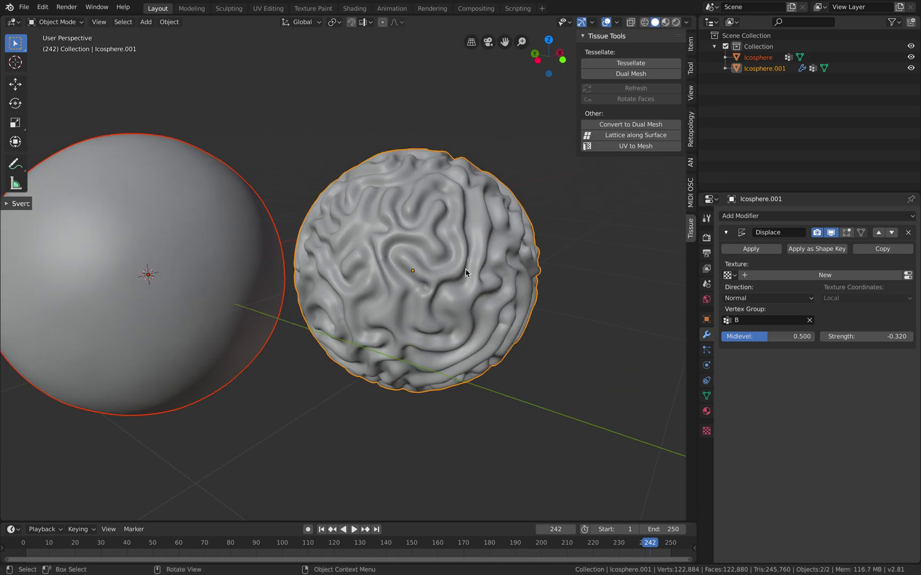
middle_click_drag(560, 290, 467, 309)
key("F3")
key("Return")
key("alt+a")
left_click(470, 257)
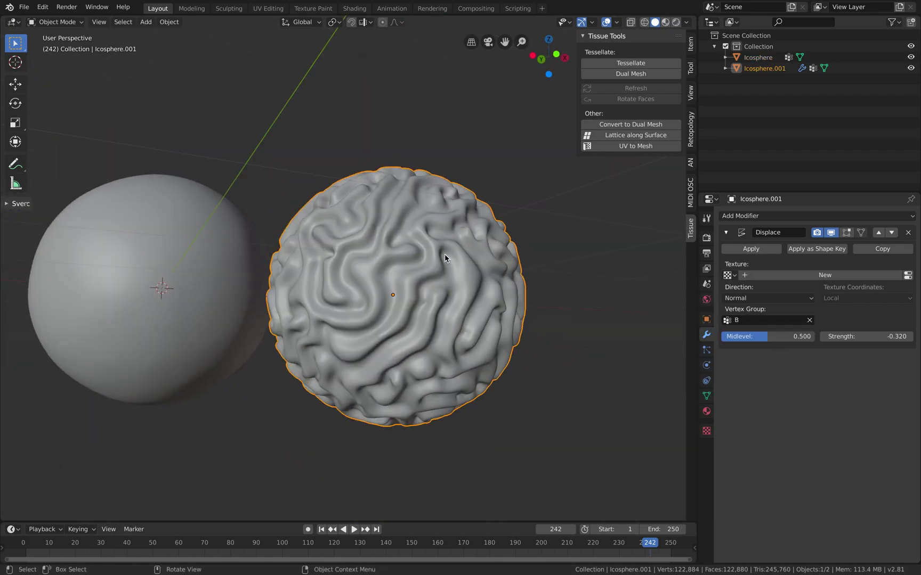
middle_click_drag(444, 254, 494, 278)
Step: Save the blend file with Ctrl+S
key("ctrl+s")
scroll(478, 270, "down", 2)
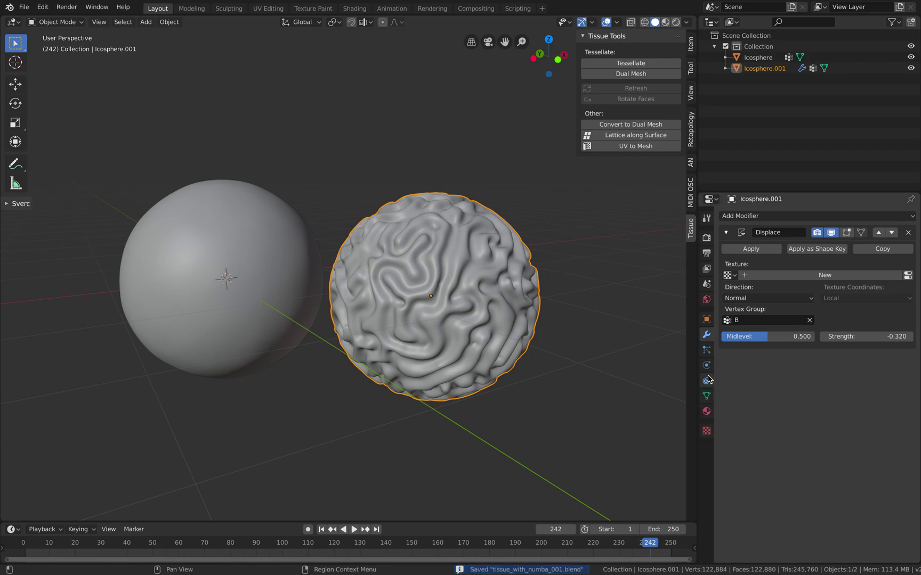
left_click(708, 397)
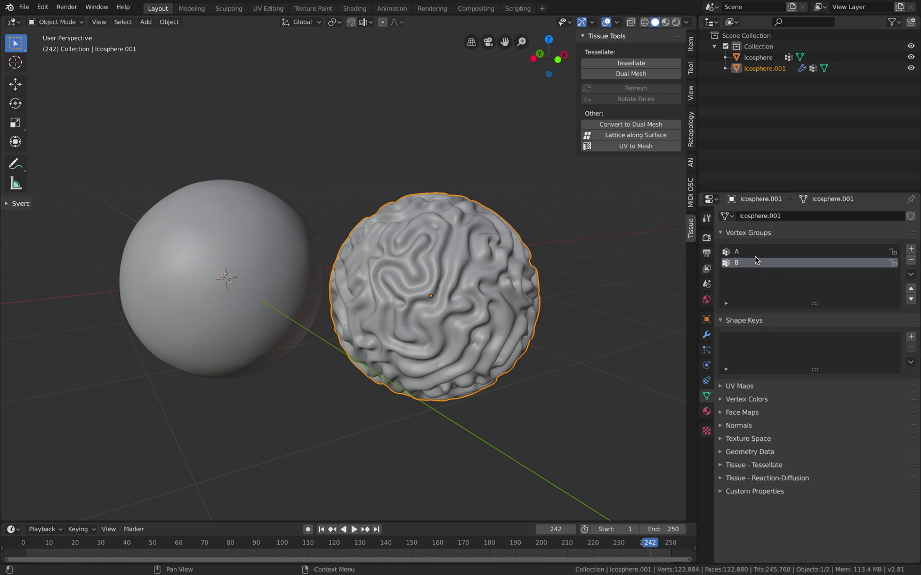
Step: Expand the empty Vertex Colors list and switch Icosphere.001 into Weight Paint mode
left_click(751, 399)
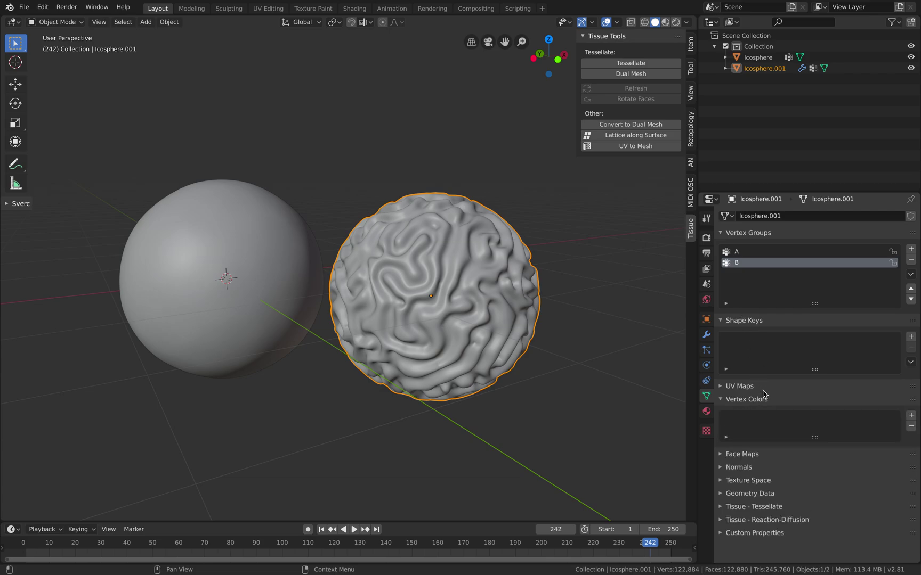
mouse_move(552, 251)
middle_mouse_down()
mouse_move(564, 253)
mouse_move(560, 247)
middle_mouse_up()
scroll(560, 247, "up", 1)
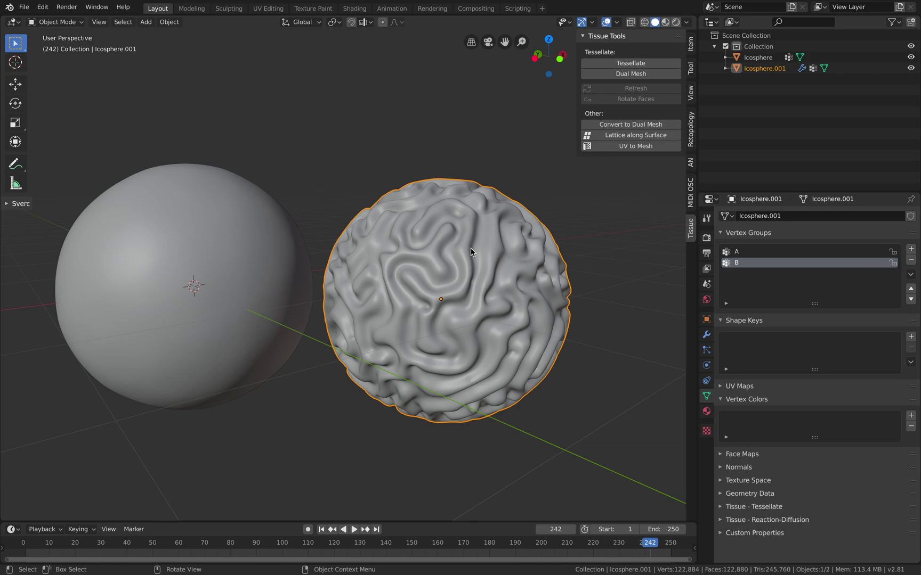
left_click(59, 22)
left_click(60, 85)
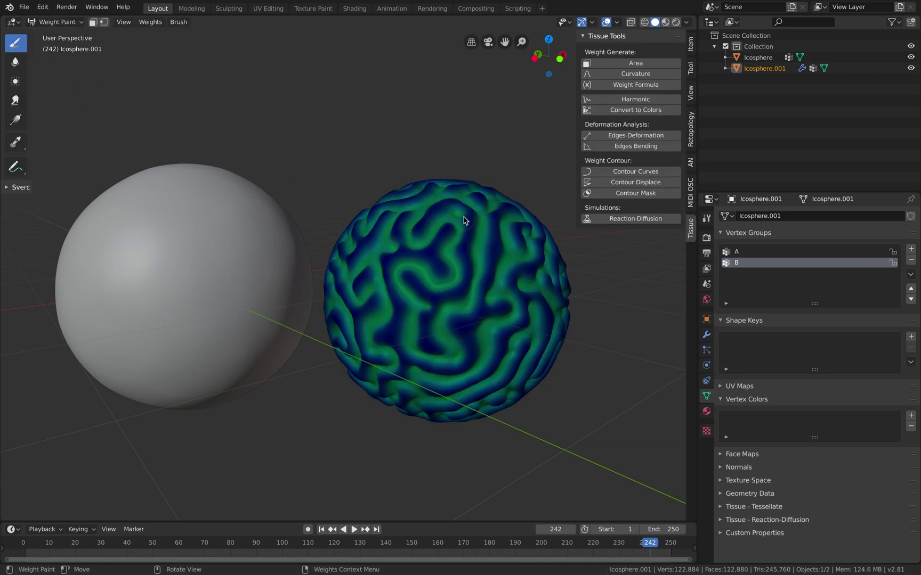
scroll(506, 190, "up", 2)
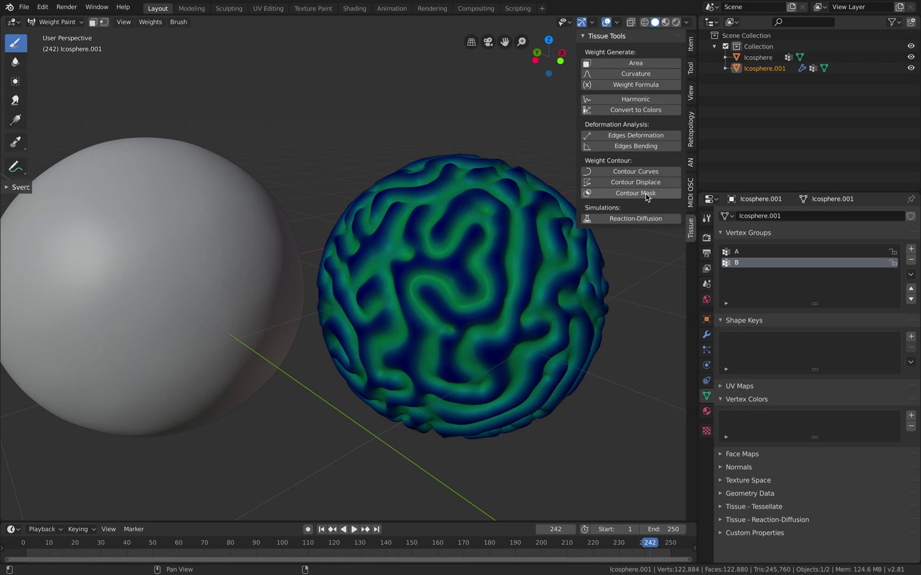
Step: Convert group B into the B_value vertex colour layer, then enter Edit Mode
left_click(626, 111)
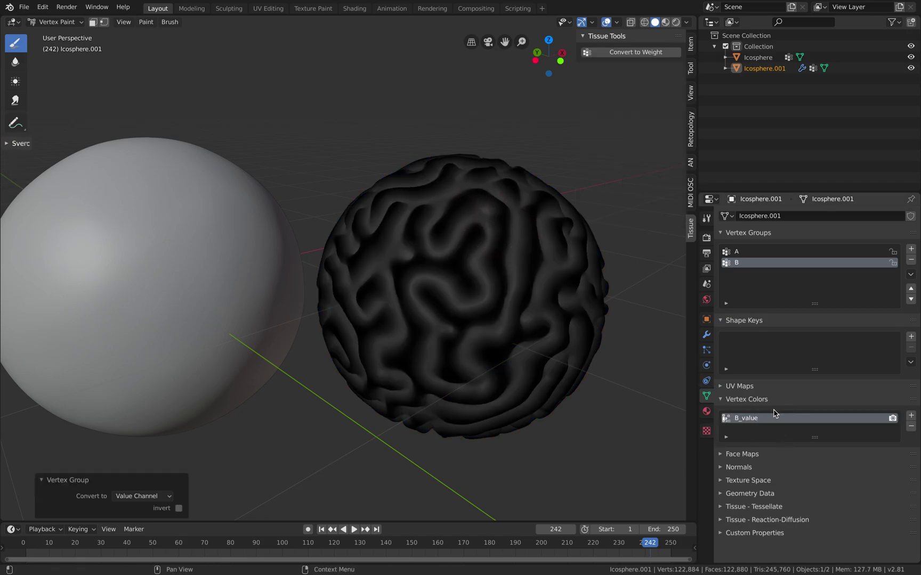
middle_click_drag(545, 294, 552, 288)
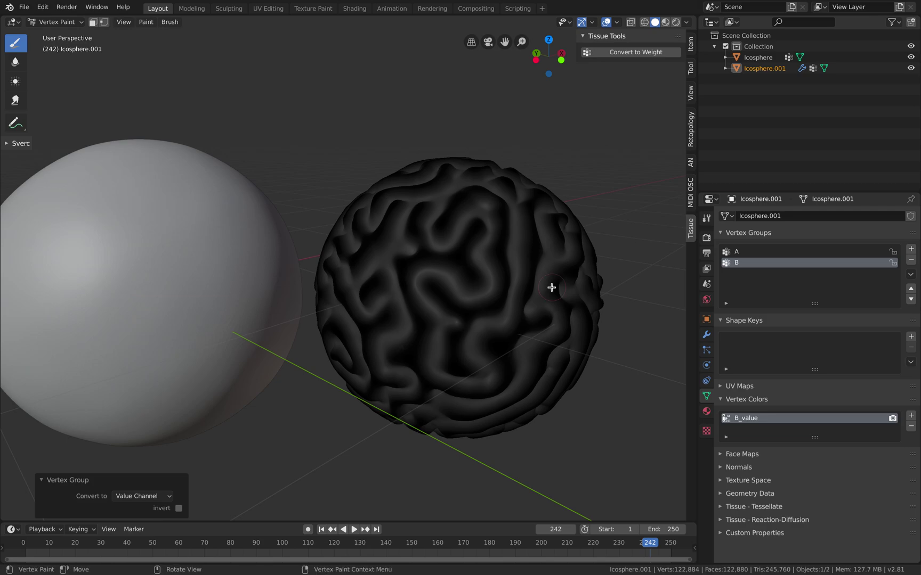
key("Tab")
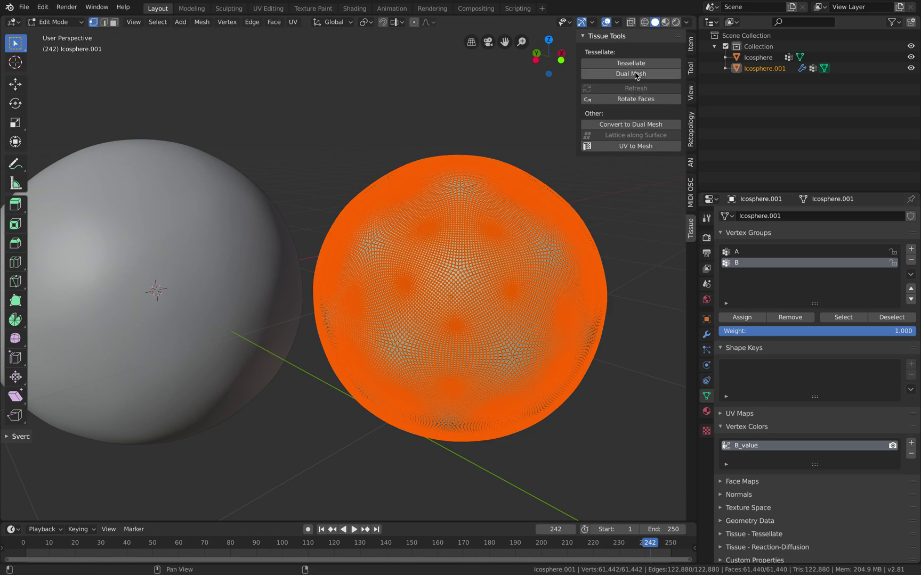
Step: Return to Weight Paint mode and generate Harmonic variation groups from group B
left_click(75, 25)
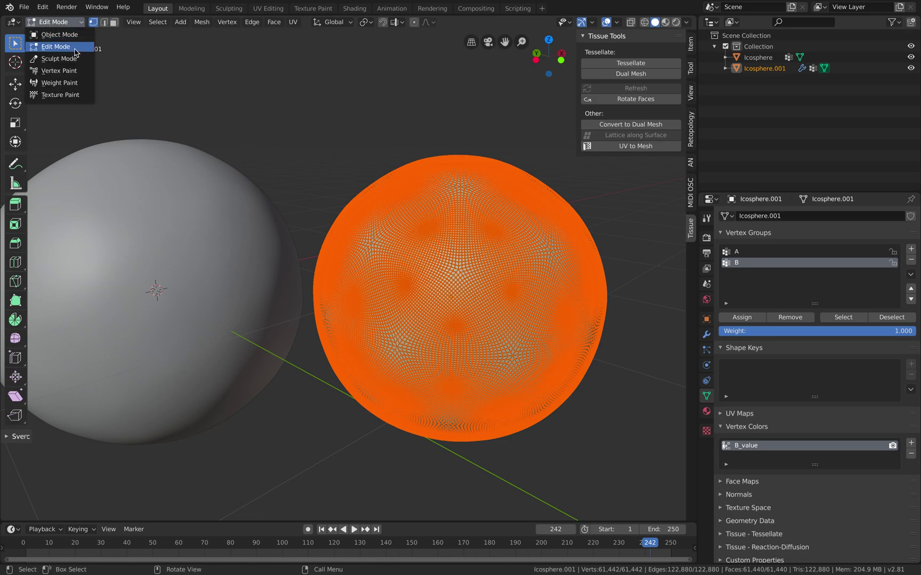
left_click(73, 81)
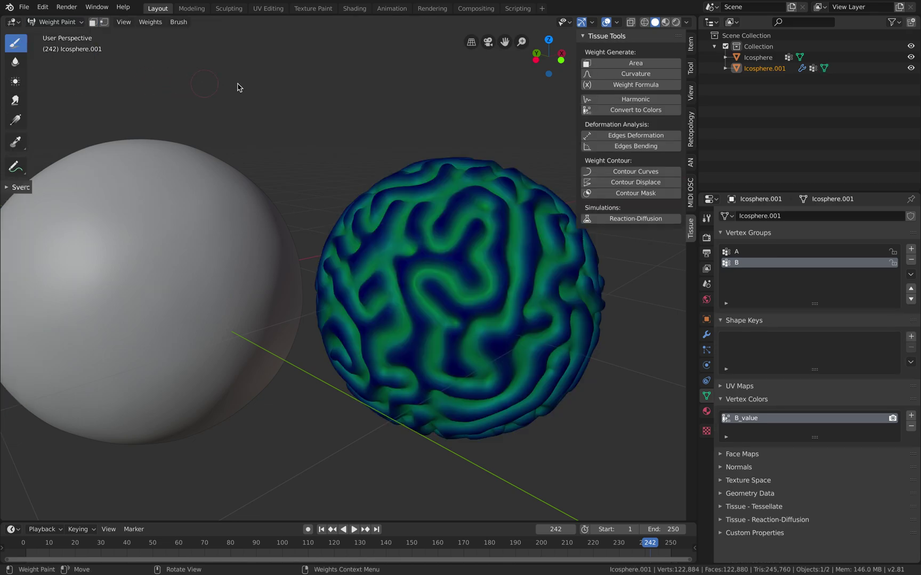
left_click(625, 103)
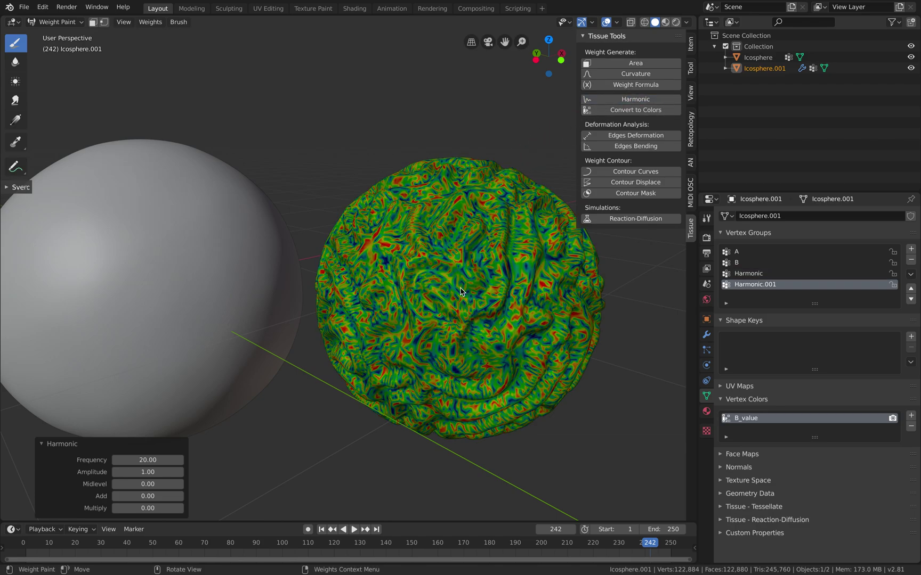
mouse_move(486, 269)
middle_mouse_down()
mouse_move(510, 258)
mouse_move(474, 263)
mouse_move(482, 267)
middle_mouse_up()
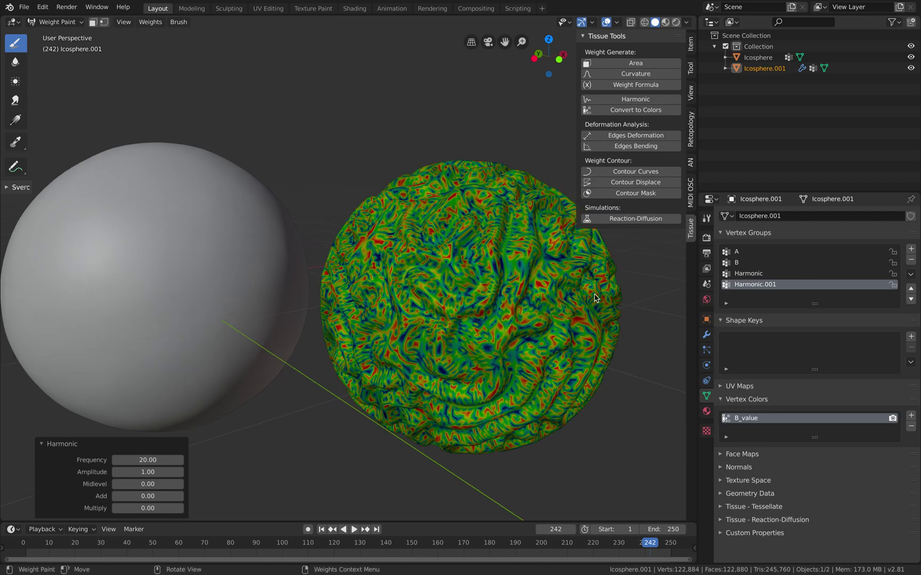
Step: Make the Harmonic group active and convert it into a Harmonic_value vertex colour layer
left_click(784, 275)
middle_click_drag(512, 229, 489, 195)
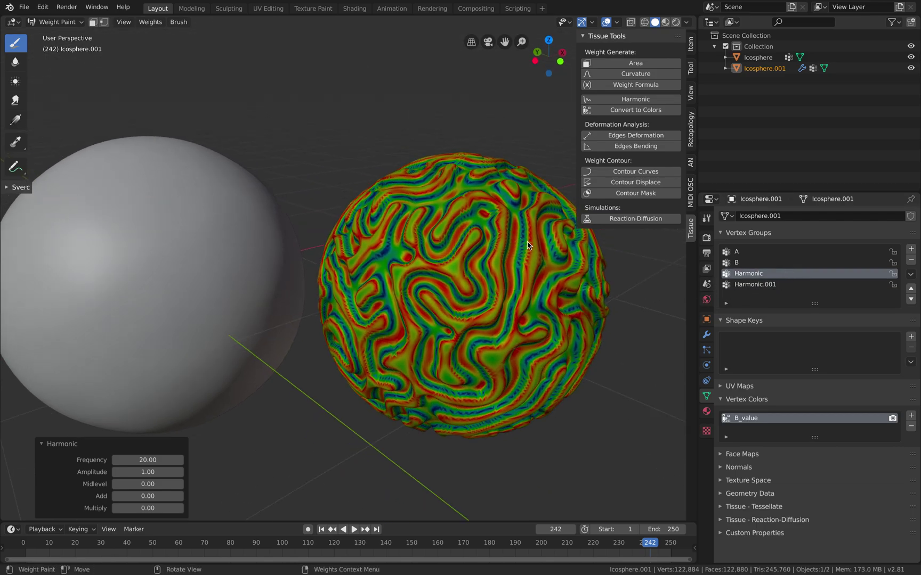
left_click(617, 111)
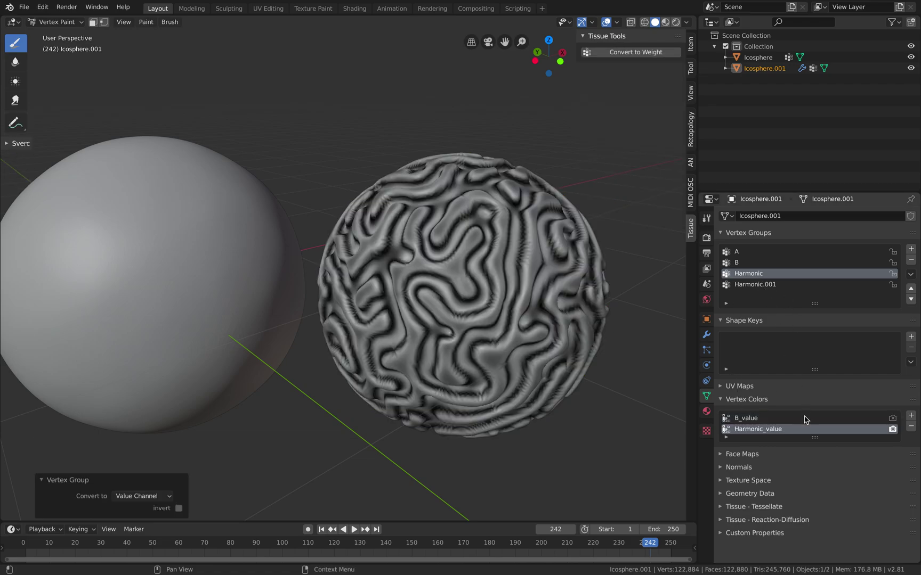
middle_click_drag(592, 341, 585, 368)
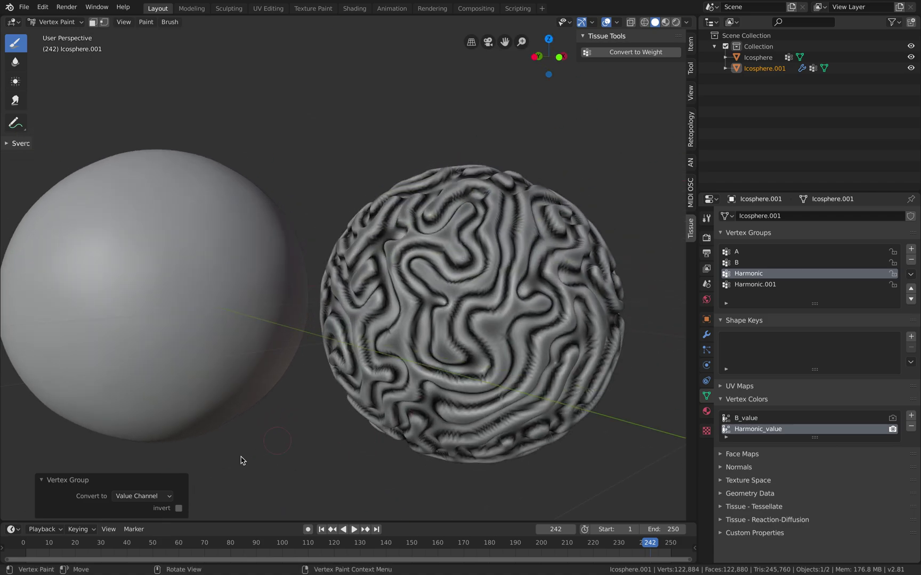
middle_click_drag(314, 419, 364, 409)
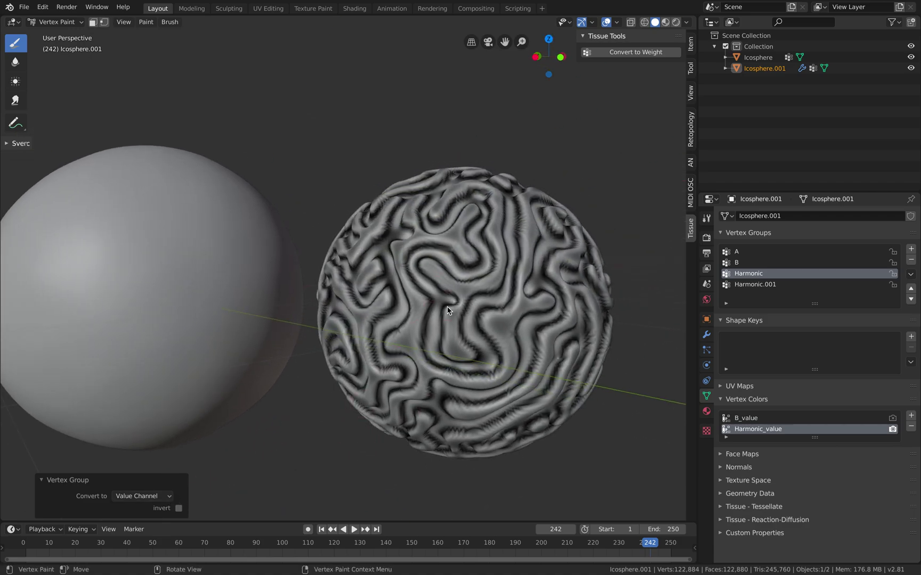
scroll(378, 365, "down", 1)
middle_click_drag(378, 366, 378, 402, "shift")
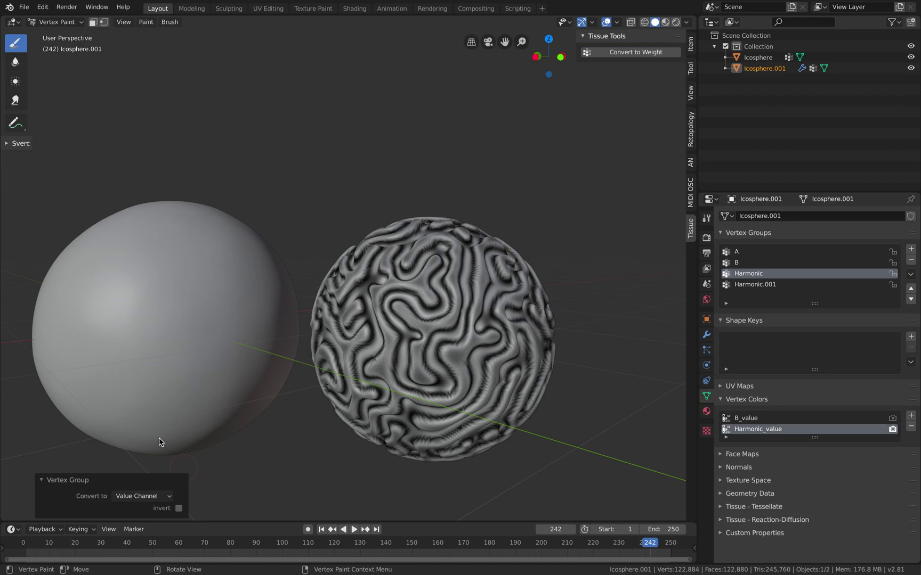
left_click(56, 22)
Step: Return the sphere to Object Mode and save the file
left_click(58, 33)
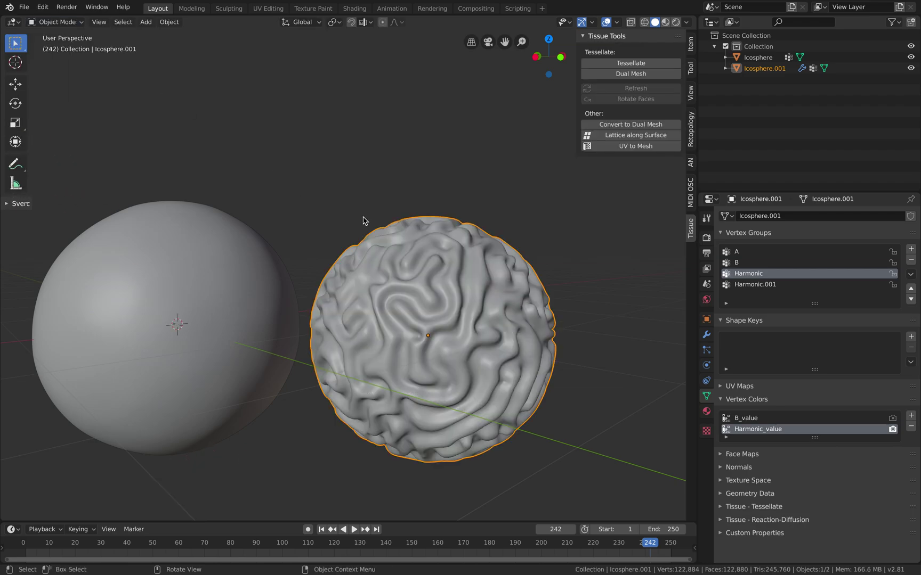
middle_click_drag(366, 220, 393, 250)
key("ctrl+s")
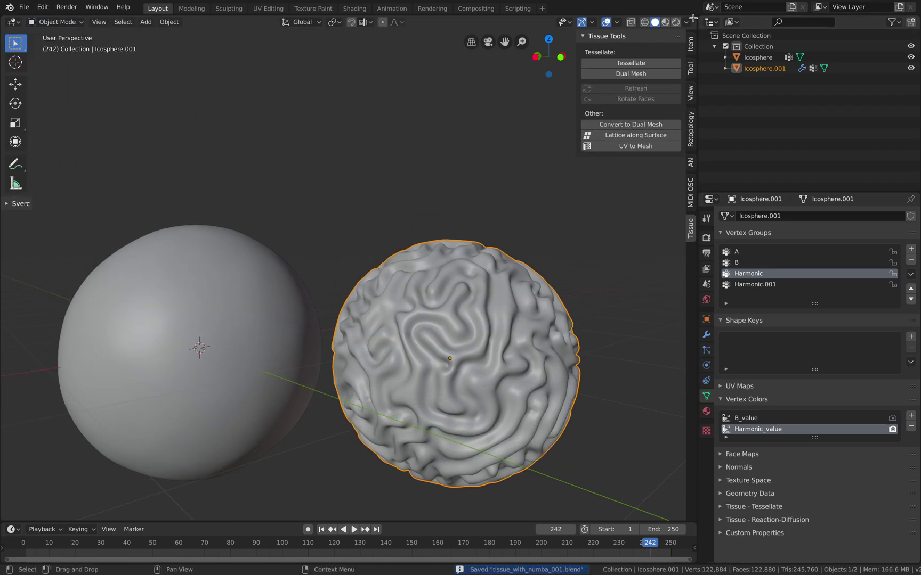
Step: Split the viewport horizontally and make the top area a Shader Editor
left_click_drag(694, 18, 691, 240)
left_click(12, 21)
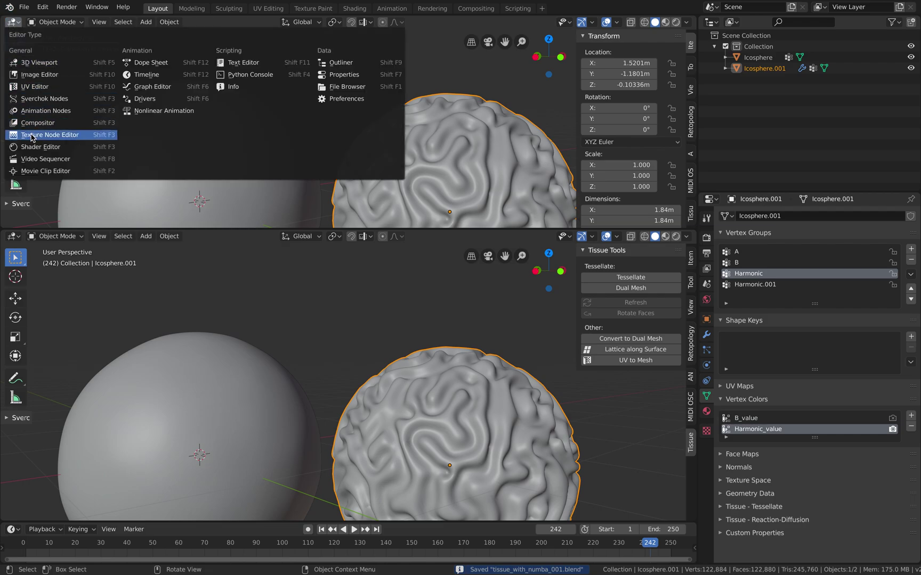
left_click(69, 151)
middle_click_drag(421, 320, 466, 367)
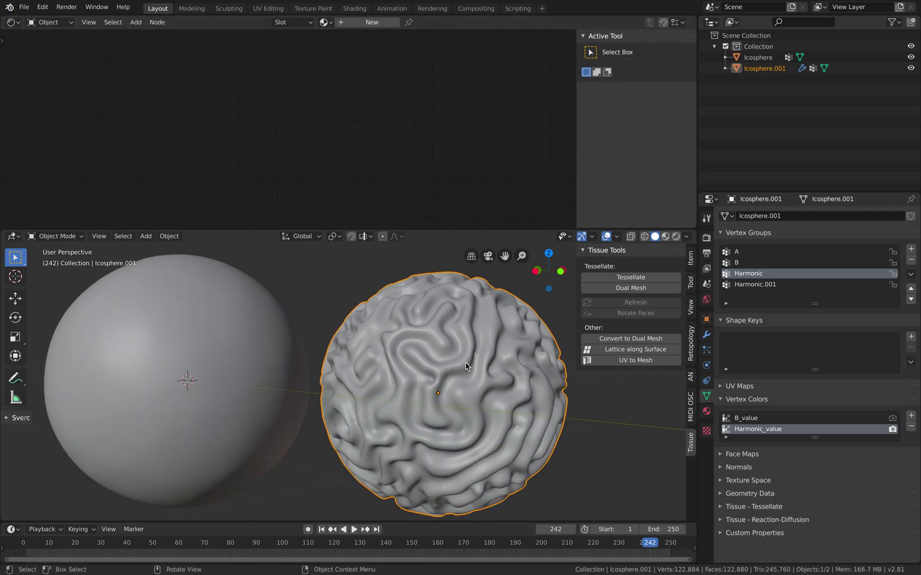
Step: Create a new material, Material.001, for Icosphere.001
left_click(706, 411)
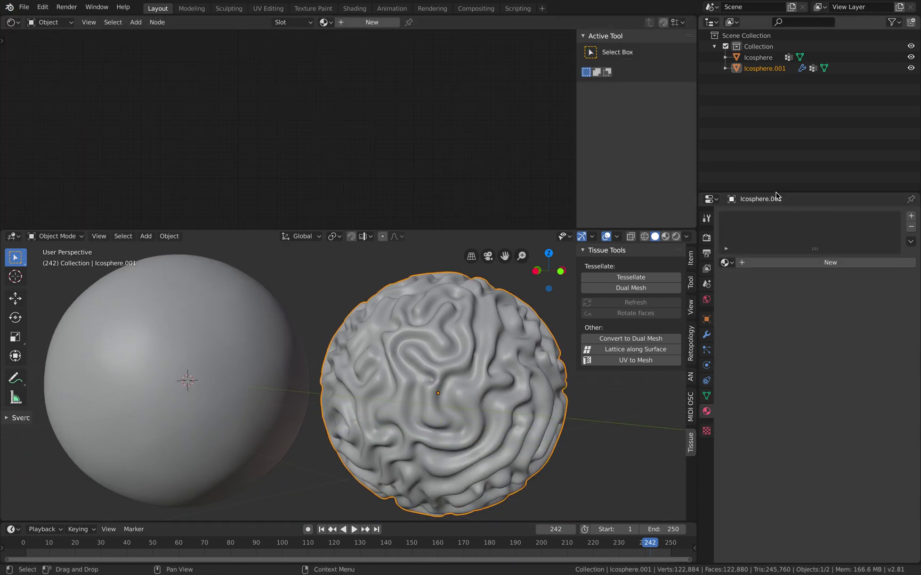
left_click(797, 262)
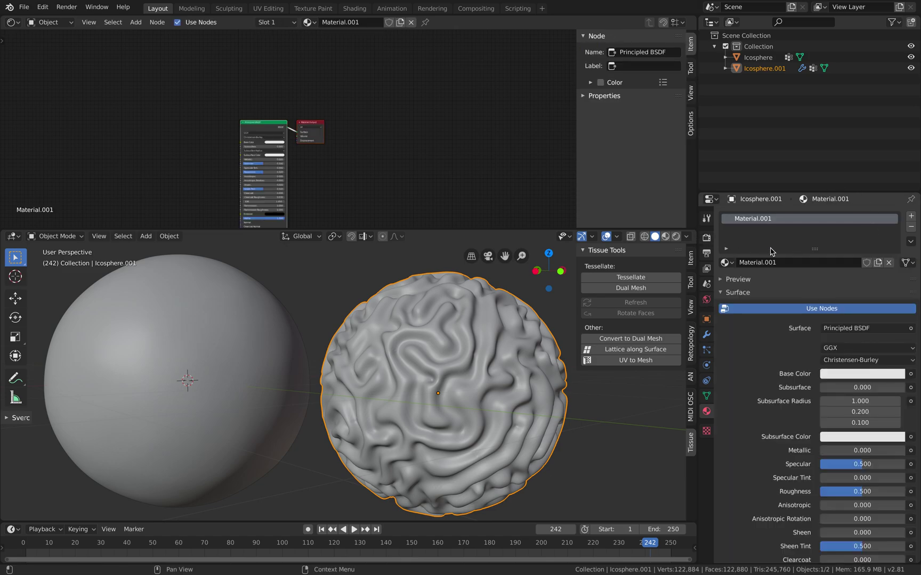
scroll(451, 329, "up", 2)
middle_click_drag(444, 333, 452, 331)
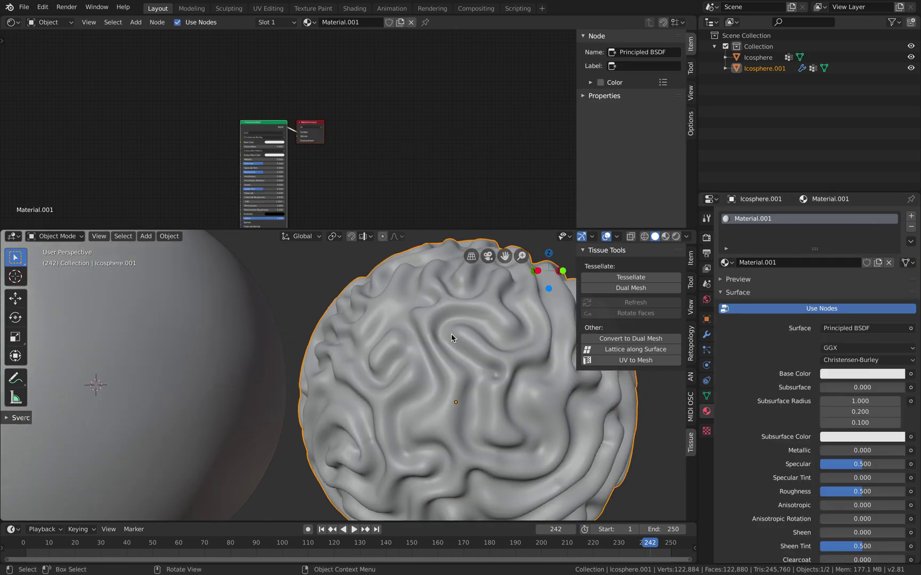
scroll(444, 331, "down", 2)
Step: Frame the Principled BSDF nodes, save again, and bring up the node search
middle_click_drag(370, 160, 448, 94)
scroll(448, 94, "up", 1)
scroll(442, 117, "up", 1)
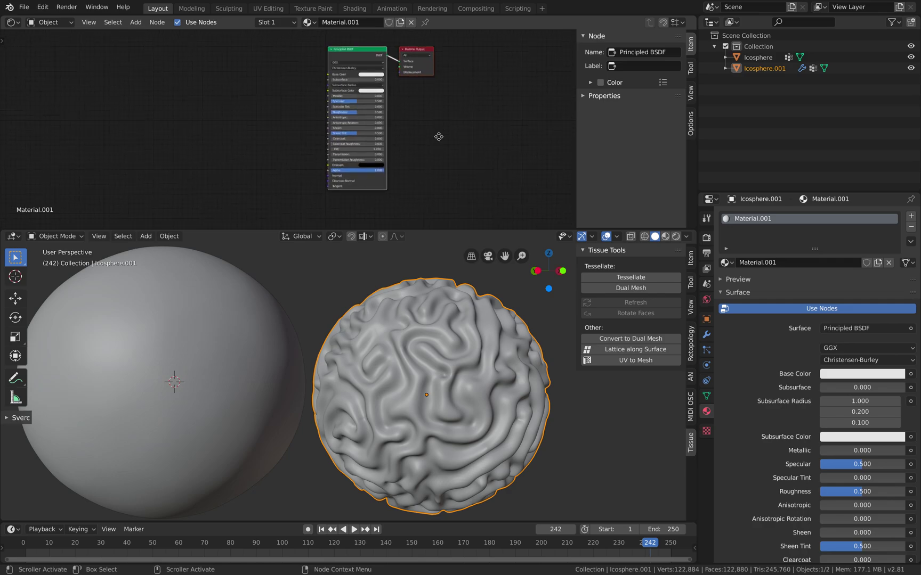
key("ctrl+s")
scroll(429, 154, "up", 2)
scroll(216, 107, "up", 1)
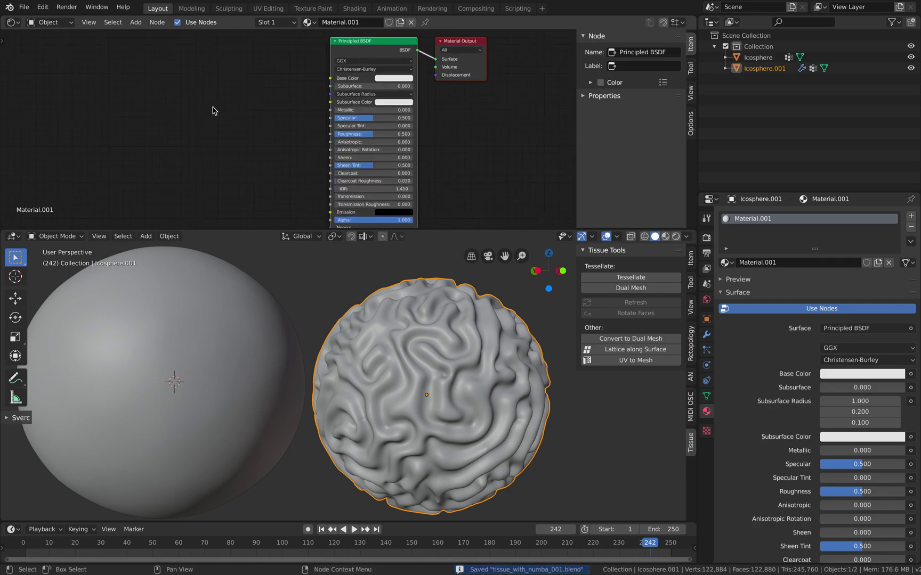
key("shift+a")
left_click(197, 109)
Step: Add an Attribute node reading the B_value vertex colour layer
type("att")
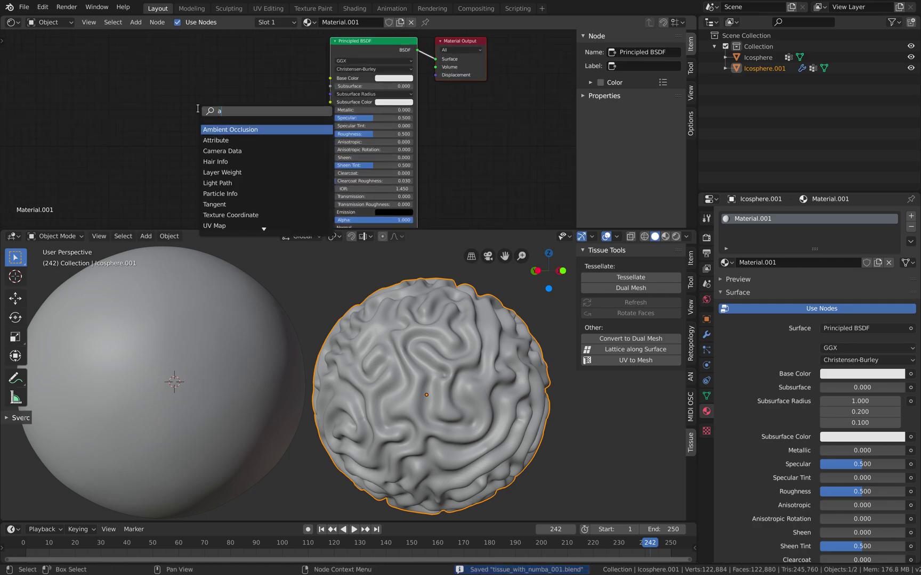
left_click(209, 128)
left_click(208, 128)
scroll(290, 128, "up", 1)
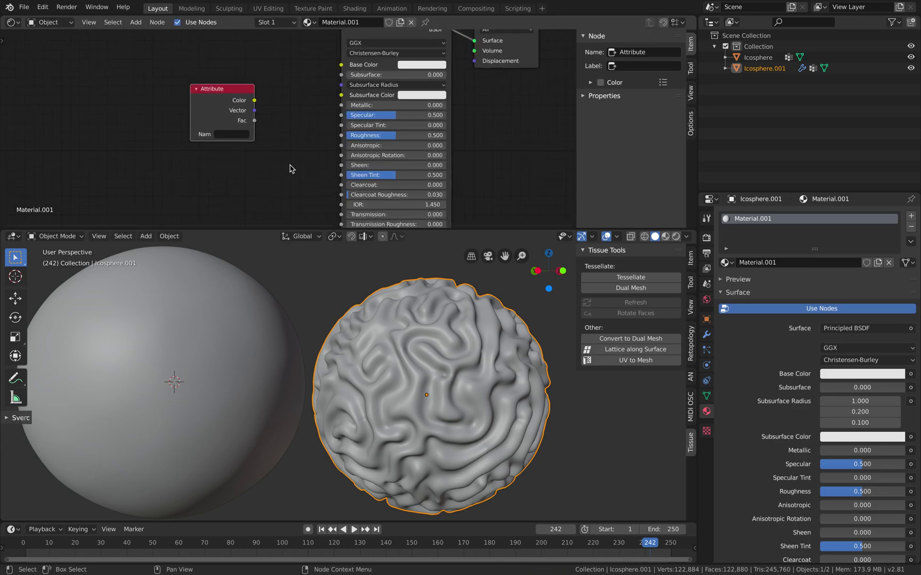
left_click(707, 395)
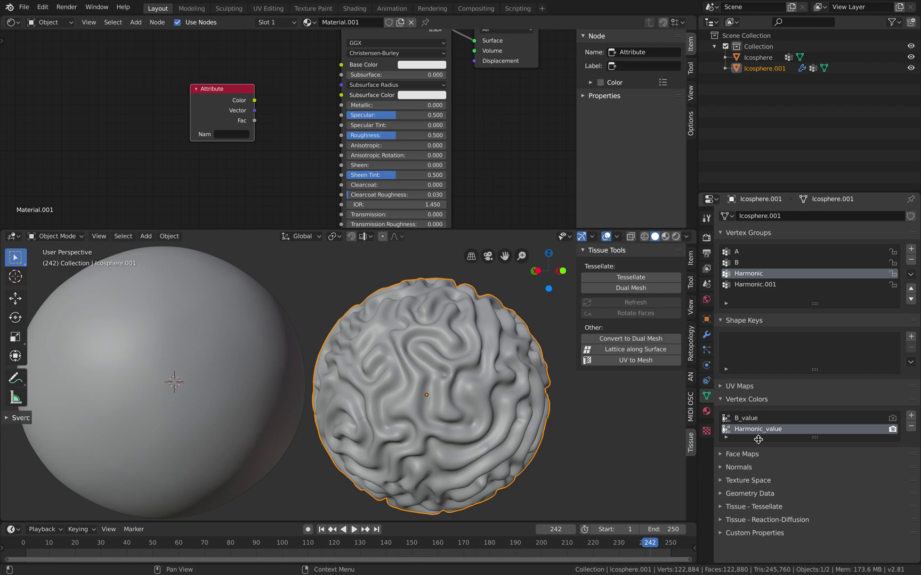
left_click_drag(816, 437, 816, 469)
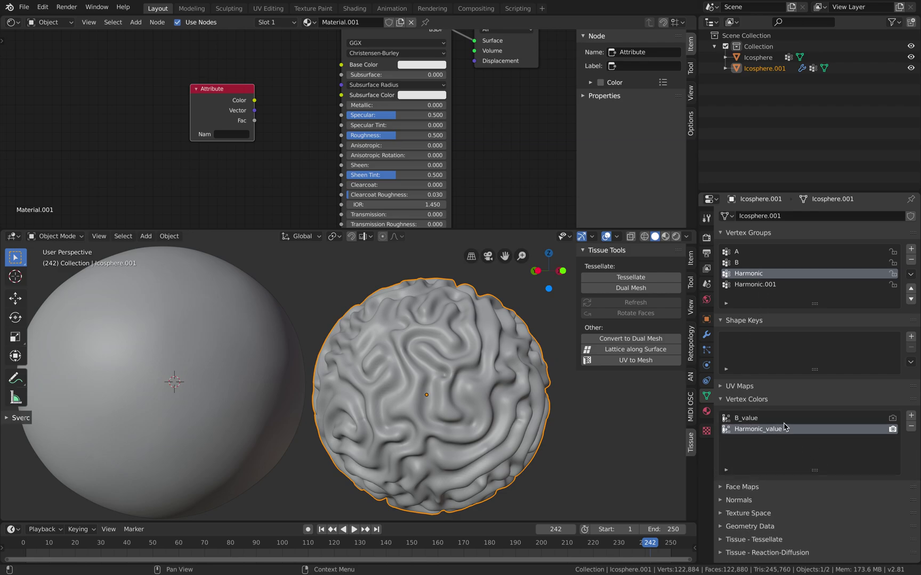
left_click(752, 419)
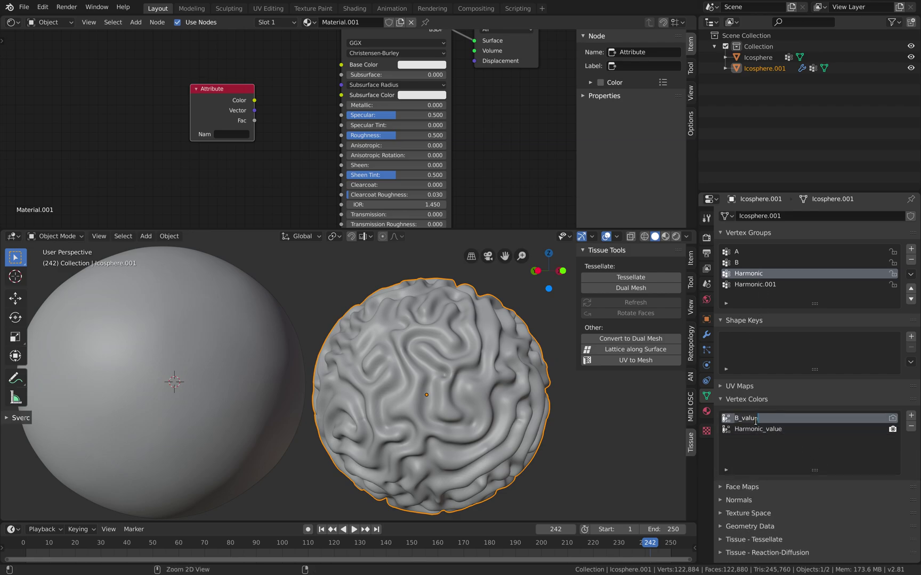
left_click(250, 134)
type("B_value")
key("Return")
left_click_drag(210, 88, 195, 63)
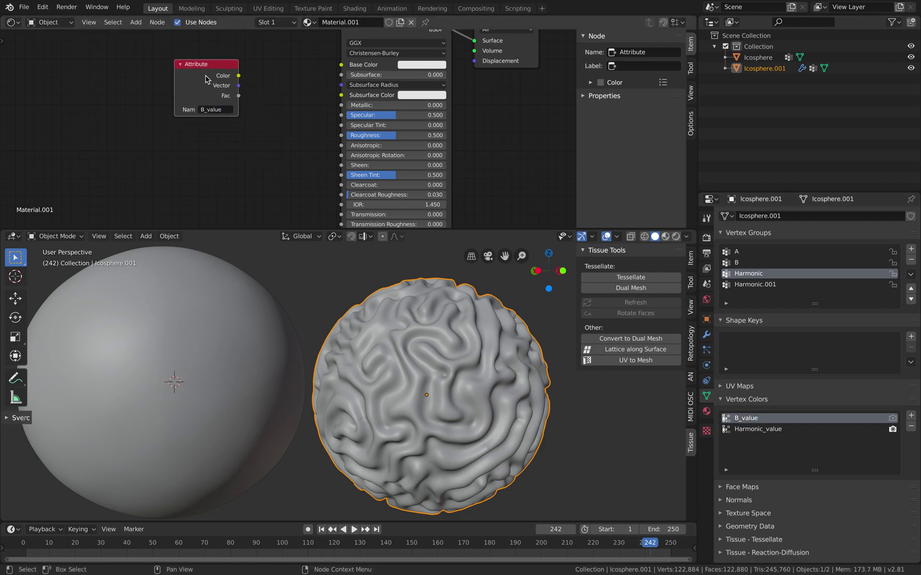
Step: Duplicate it as a Harmonic_value Attribute node, save, and wire B_value Color into Base Color
key("shift+d")
left_click(302, 196)
double_click(756, 429)
key("ctrl+c")
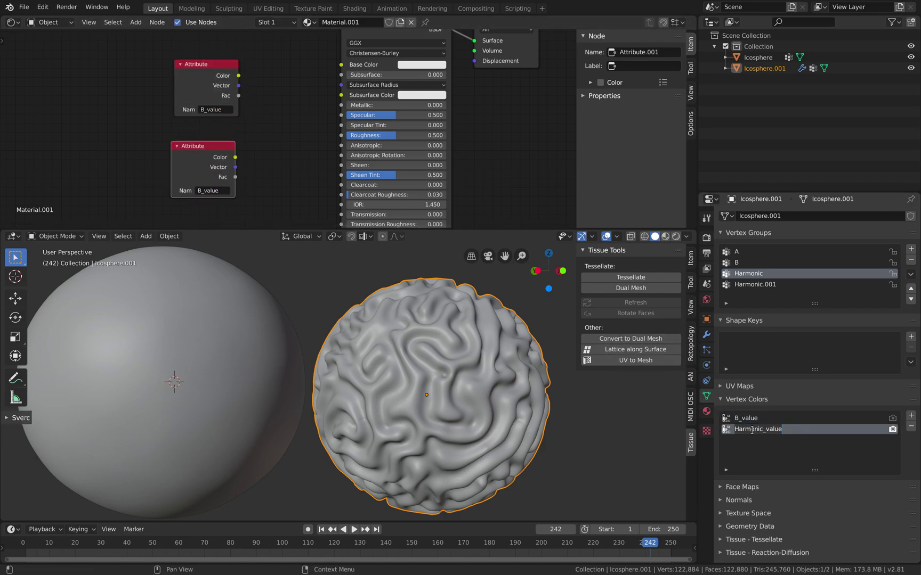
left_click(214, 190)
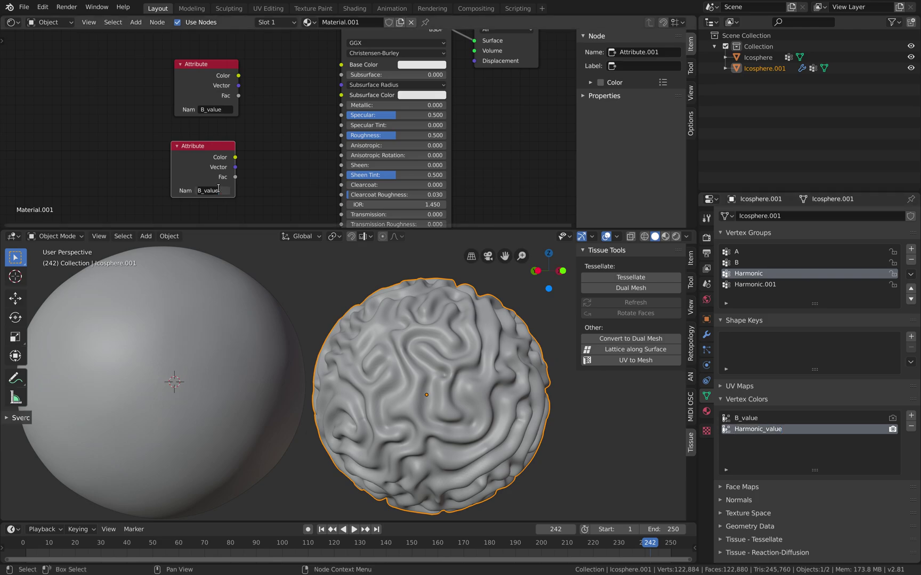
key("ctrl+v")
key("Return")
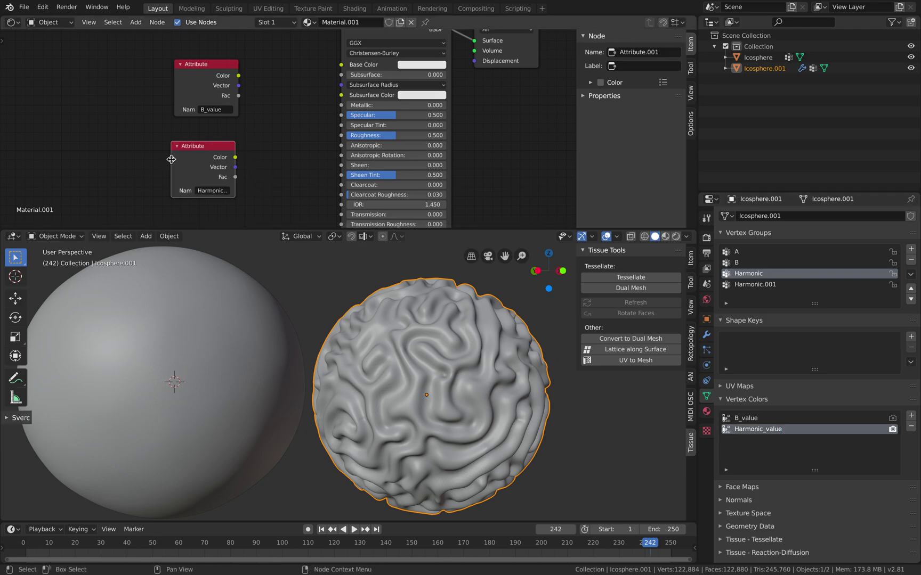
left_click_drag(171, 159, 152, 160)
key("ctrl+s")
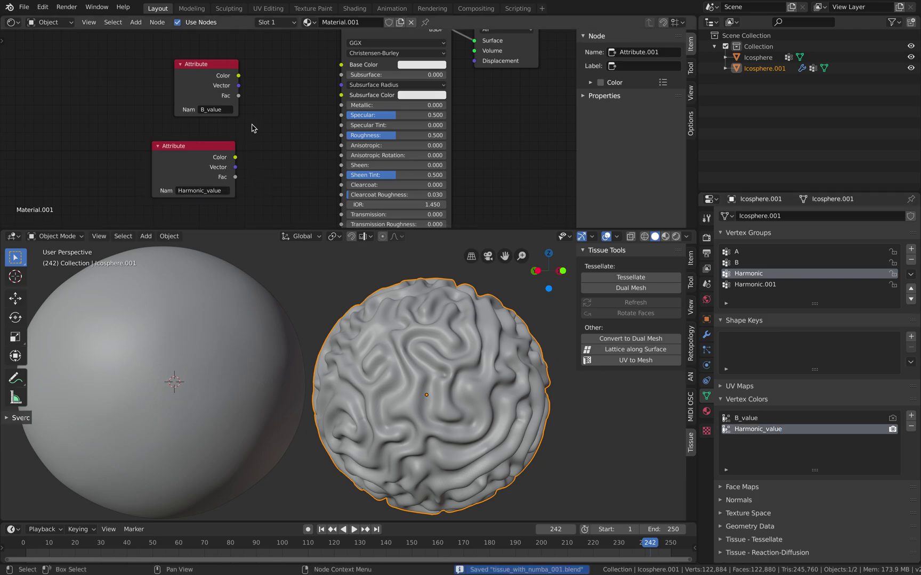
left_click_drag(238, 75, 351, 67)
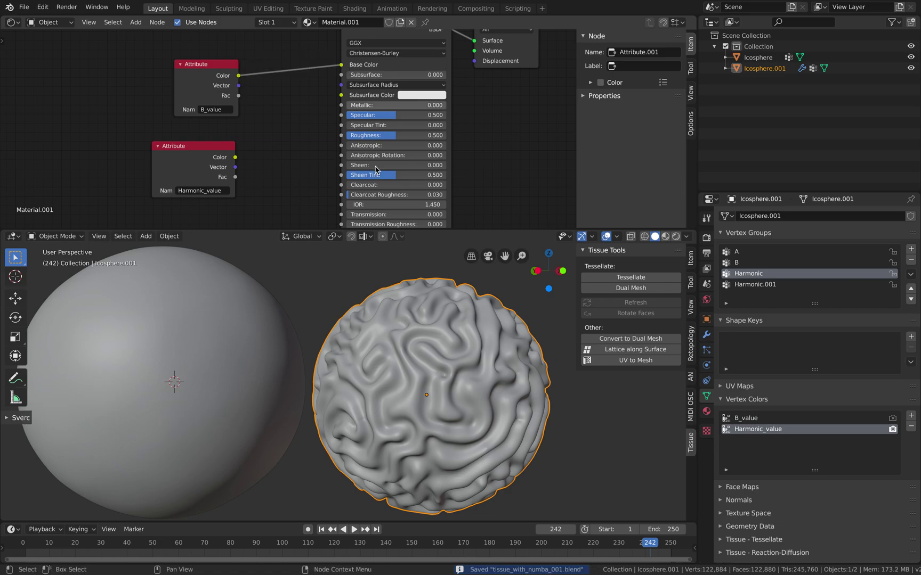
Step: Switch to Material Preview and feed Harmonic_value Color into Base Color, shifting both Attribute nodes left
middle_click_drag(477, 341, 486, 349)
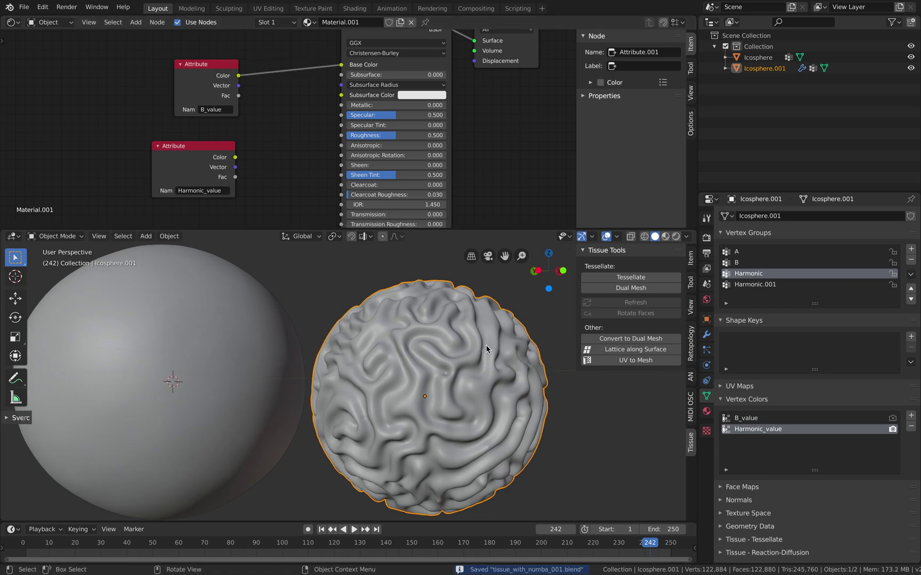
left_click(665, 238)
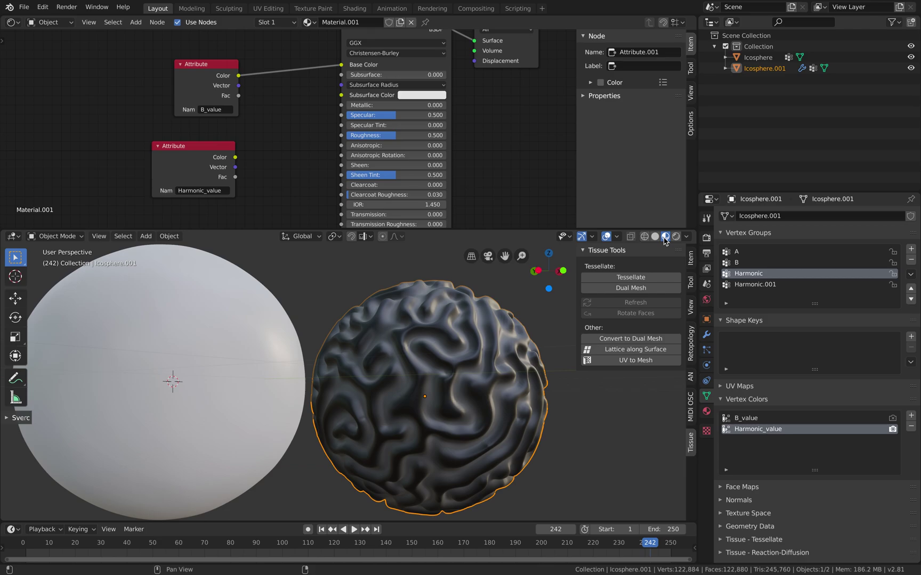
middle_click_drag(505, 367, 416, 363)
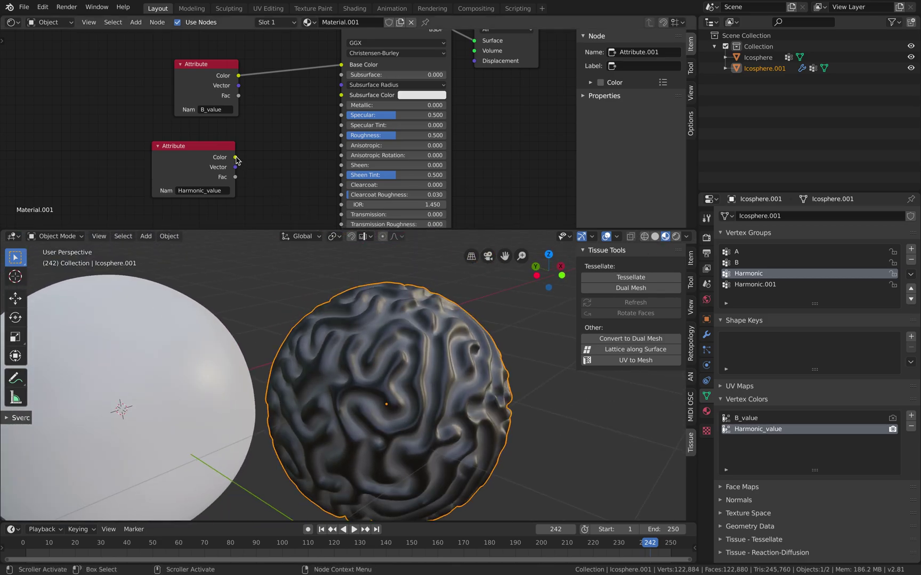
left_click_drag(236, 159, 341, 64)
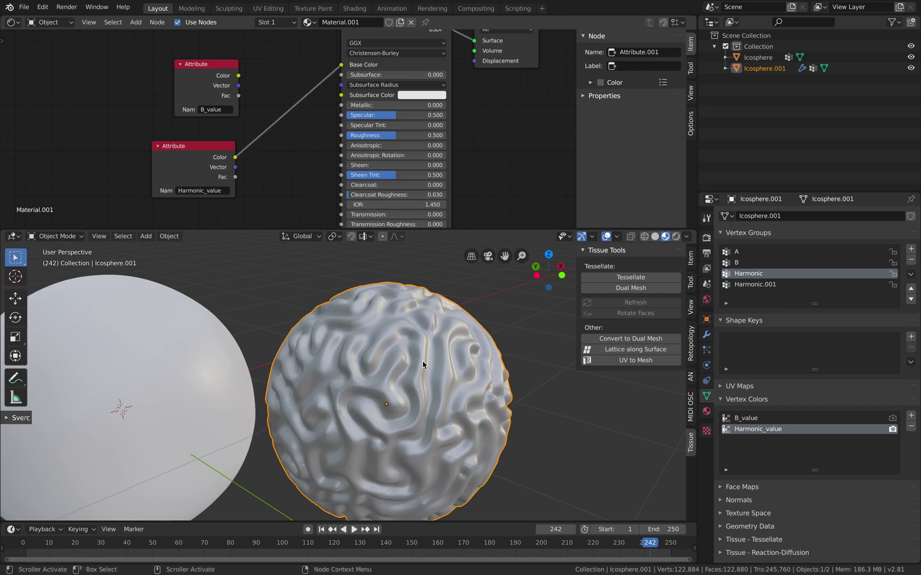
mouse_move(422, 360)
middle_mouse_down()
mouse_move(432, 343)
mouse_move(438, 392)
middle_mouse_up()
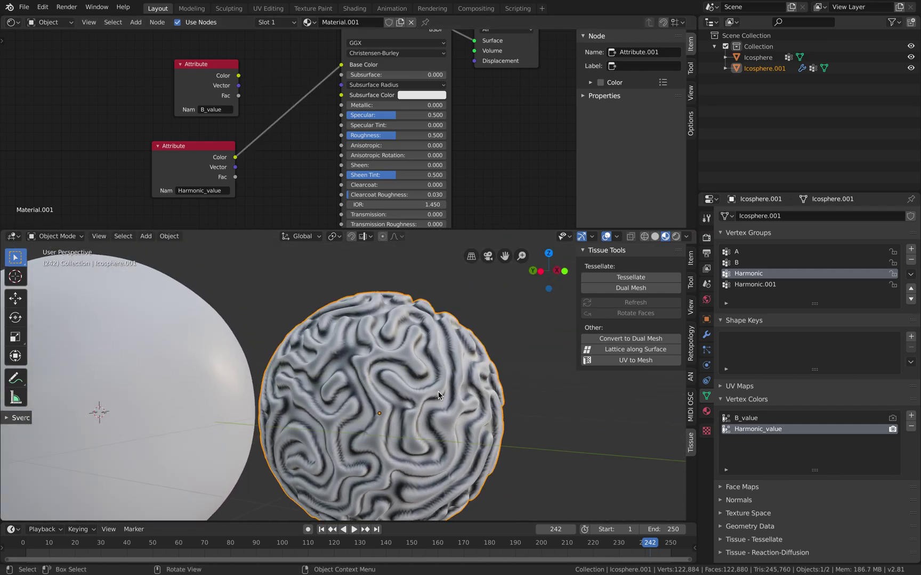
left_click_drag(182, 86, 102, 73)
left_click_drag(190, 150, 126, 154)
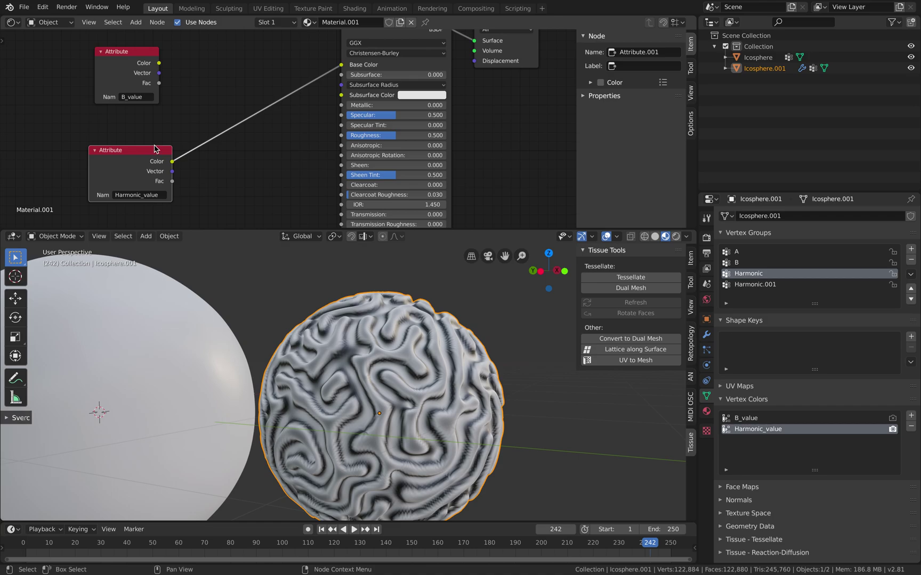
key("ctrl+s")
Step: Insert a ColorRamp node on the link between Harmonic_value and Base Color
key("shift+a")
left_click(198, 112)
type("color")
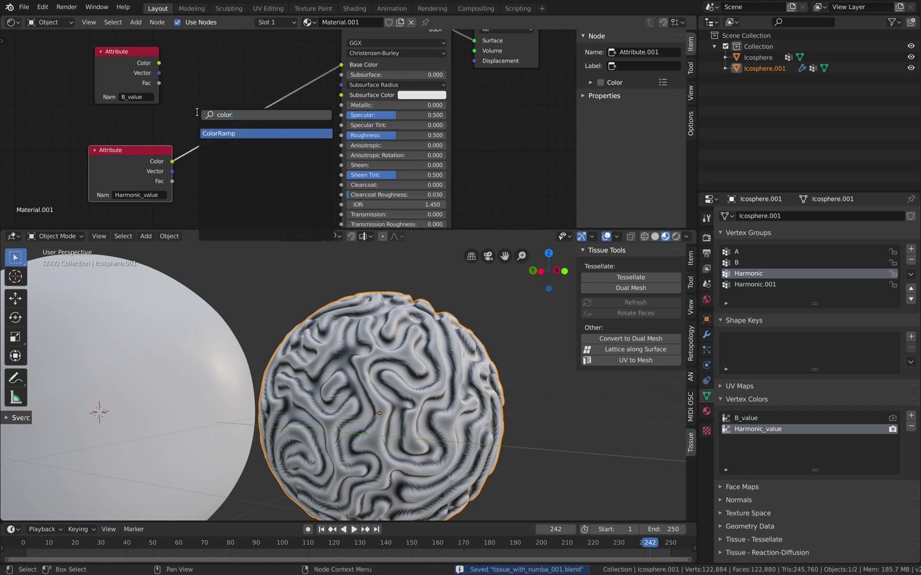
key("Return")
left_click(198, 113)
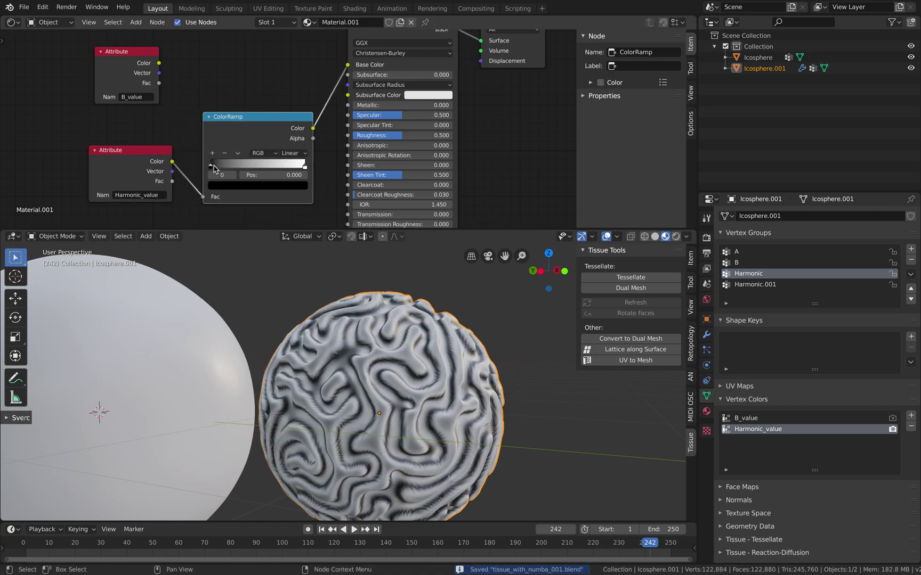
Step: Move the ramp's black stop to the start and slide the white stop left, then save
left_click_drag(217, 168, 238, 168)
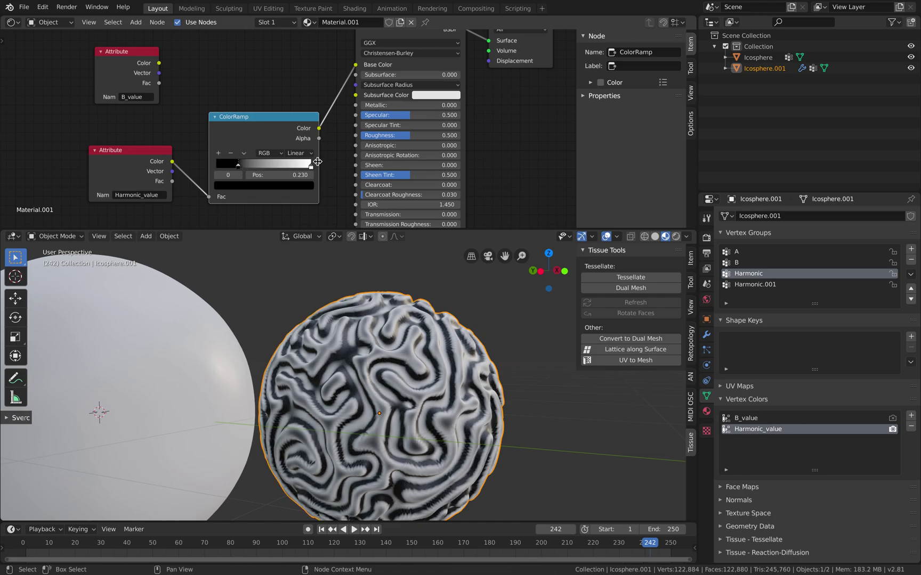
left_click_drag(311, 168, 252, 169)
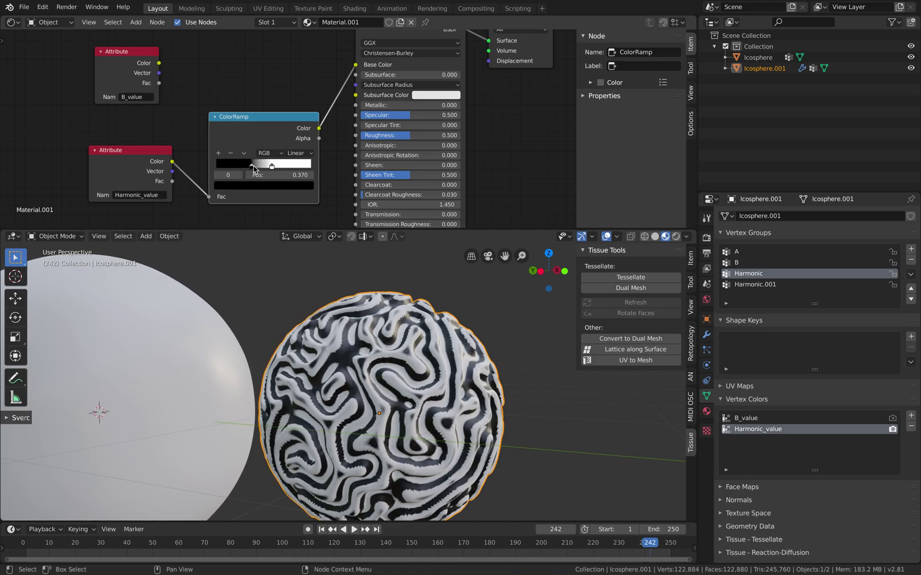
middle_click_drag(403, 339, 394, 382)
scroll(373, 392, "up", 5)
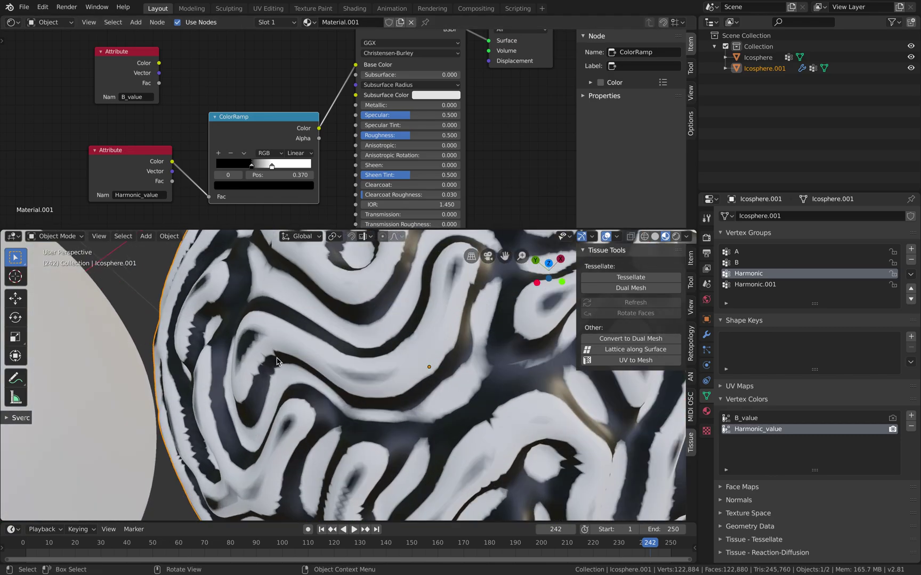
scroll(427, 407, "down", 4)
middle_click_drag(427, 406, 425, 379)
scroll(418, 384, "down", 3)
scroll(426, 381, "up", 2)
key("ctrl+s")
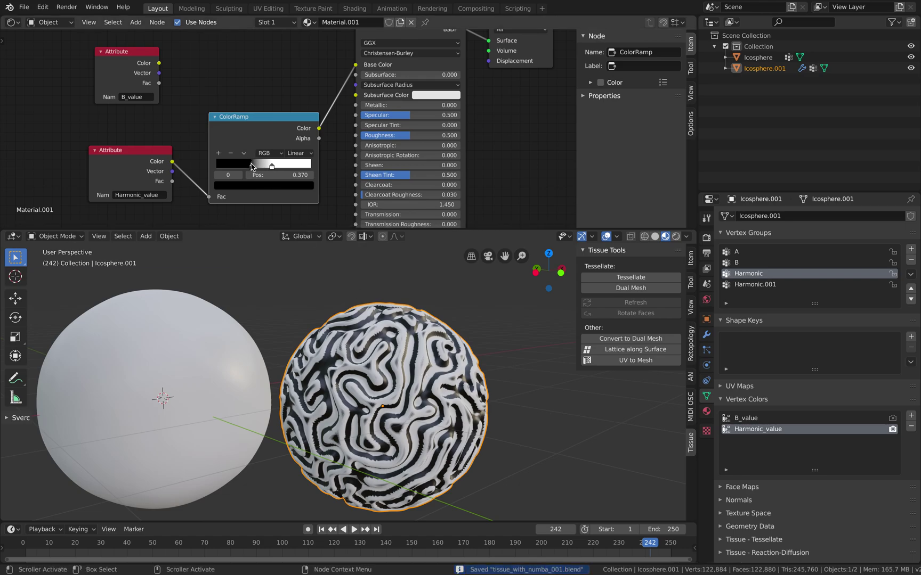
Step: Recolour the dark stop red and the white stop blue, sliding the red stop to 0.245
left_click(251, 186)
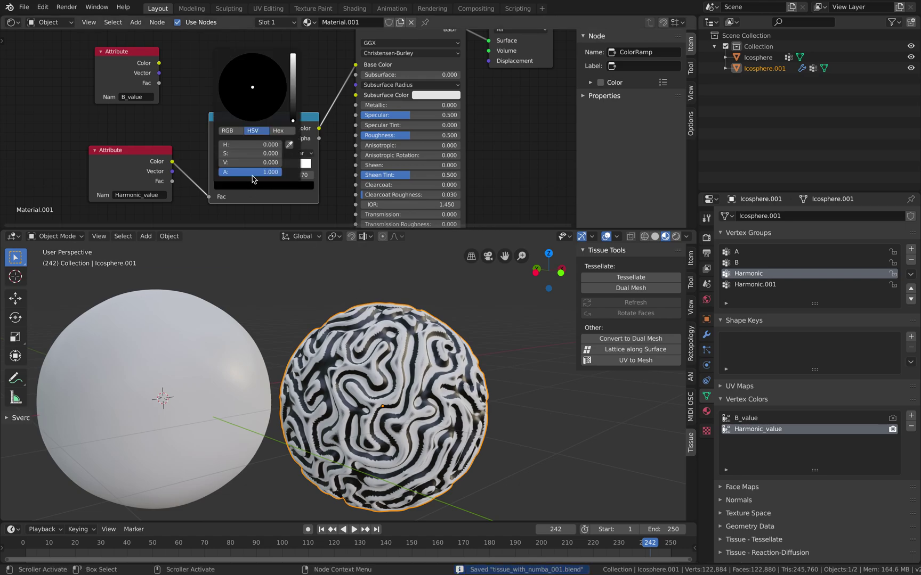
left_click_drag(293, 90, 292, 58)
left_click(252, 120)
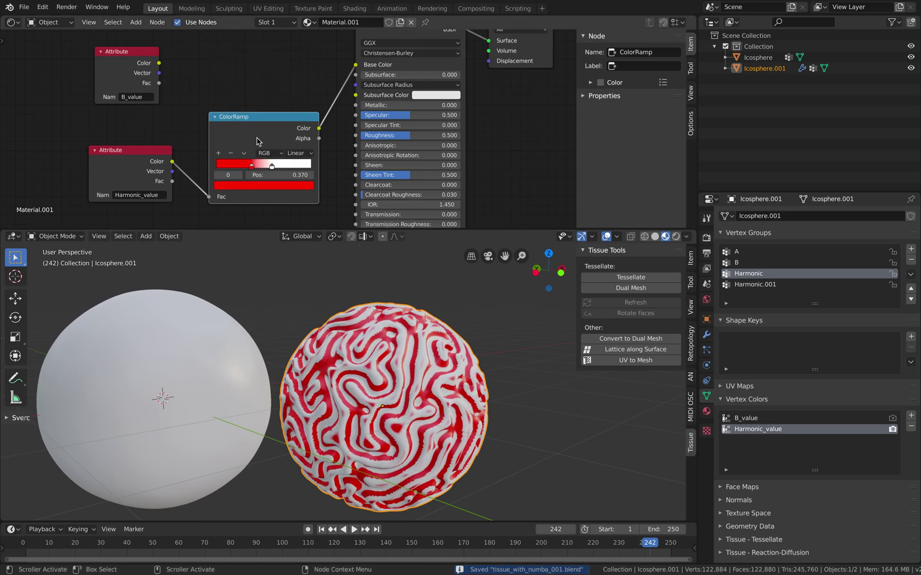
left_click(273, 167)
left_click(276, 186)
left_click_drag(269, 75, 271, 66)
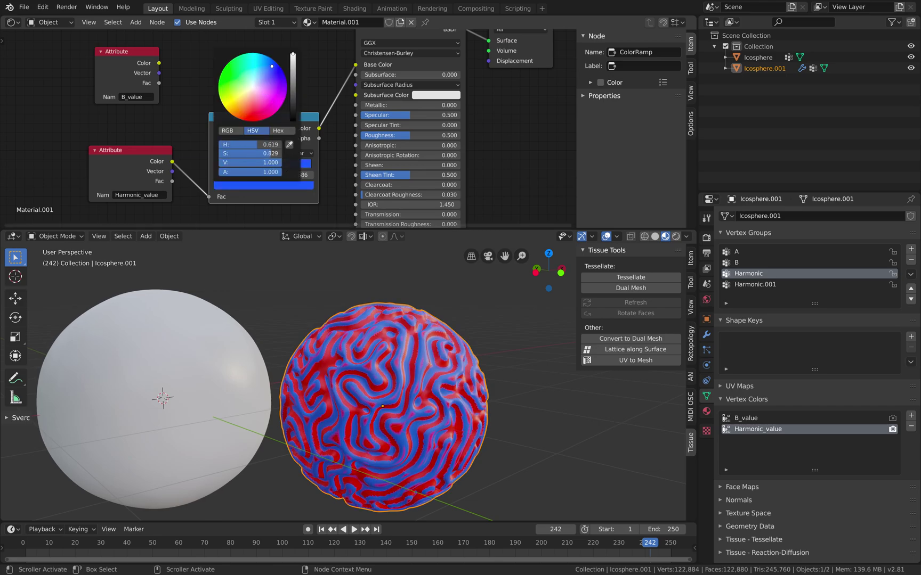
left_click_drag(249, 167, 236, 160)
Step: Add a third ramp stop coloured bright yellow-green and move the ColorRamp node down
left_click(219, 154)
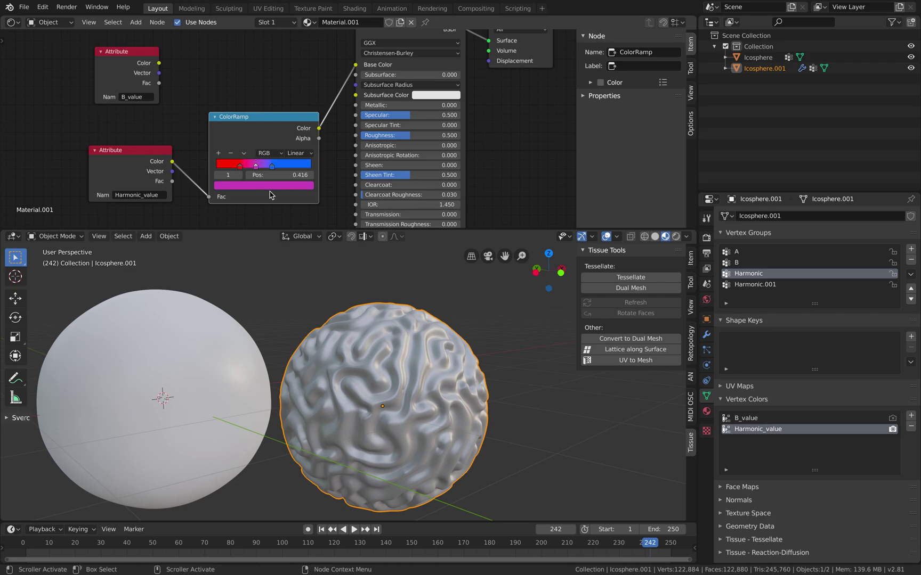
left_click(265, 187)
left_click_drag(267, 102, 220, 99)
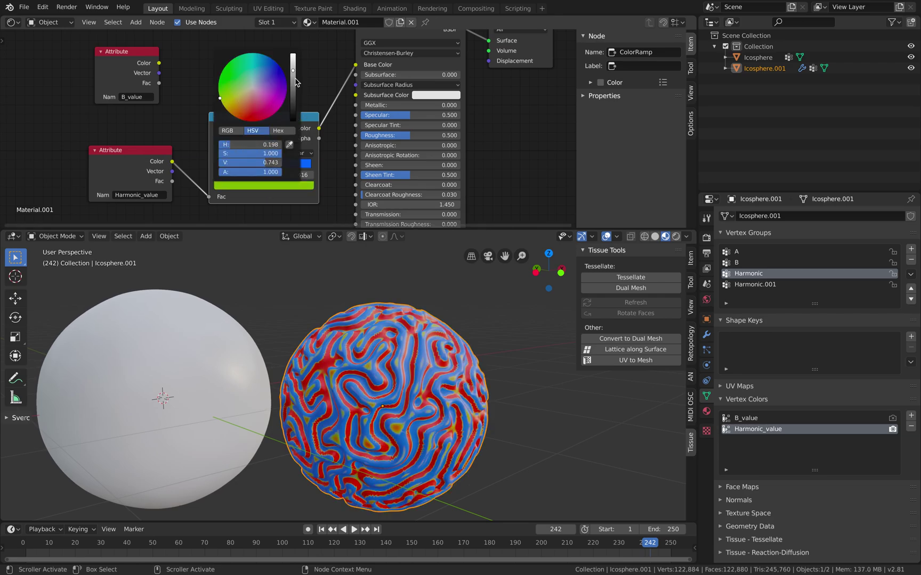
left_click_drag(296, 82, 293, 49)
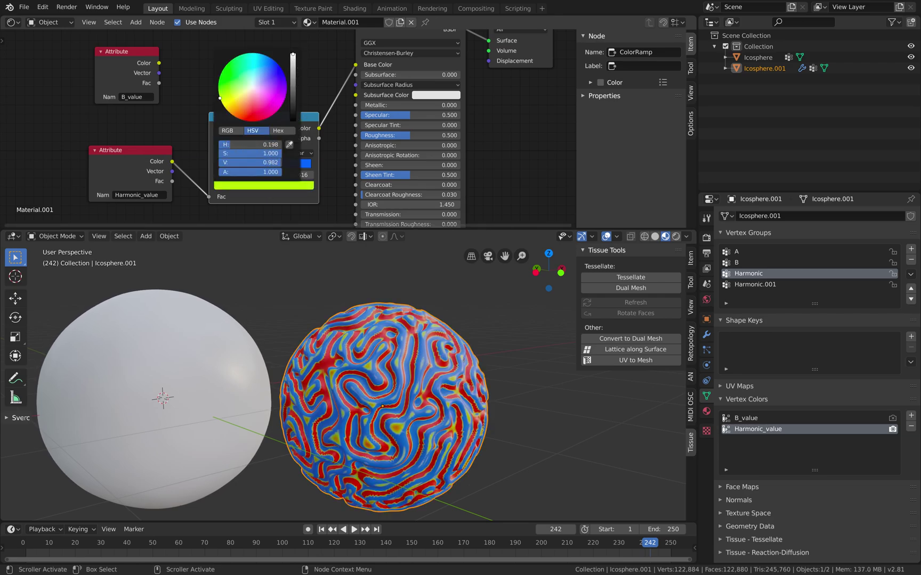
left_click_drag(234, 117, 235, 149)
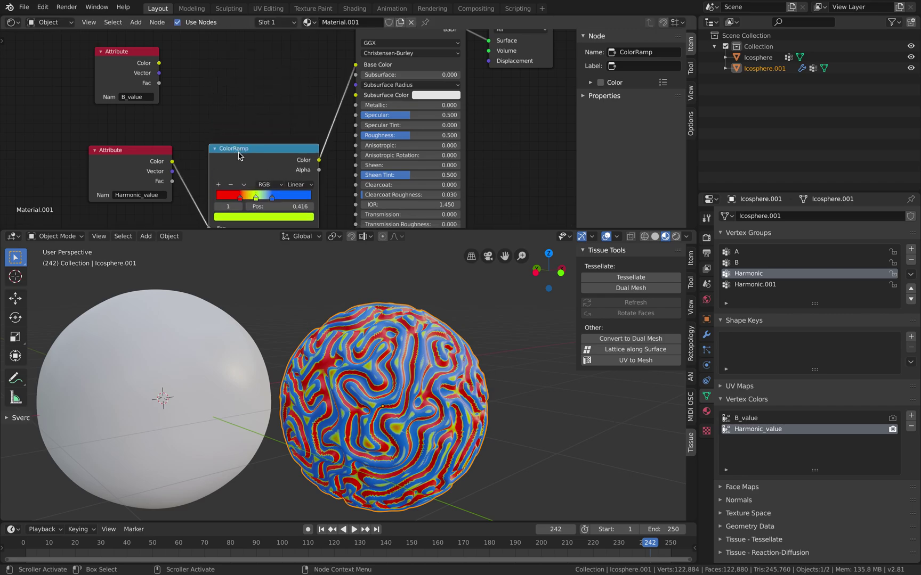
key("shift+d")
Step: Route B_value through the duplicated ColorRamp into Base Color and slide its green and blue stops left
left_click(231, 46)
left_click_drag(160, 64, 203, 126)
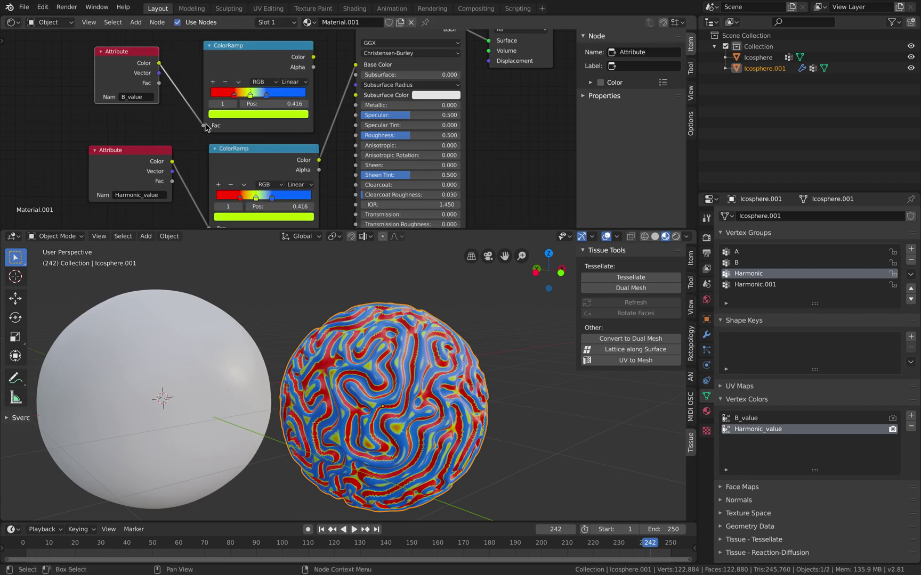
left_click_drag(314, 57, 355, 65)
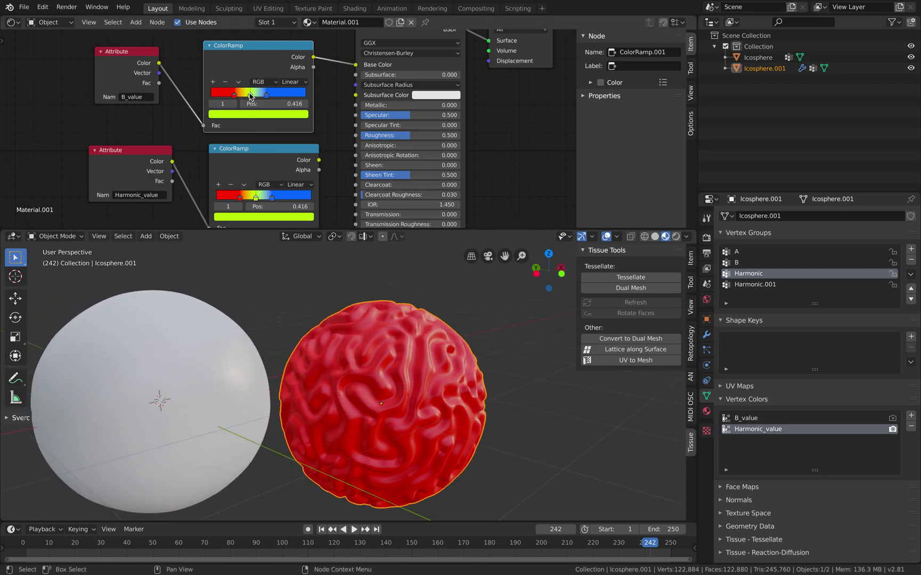
left_click_drag(251, 95, 219, 98)
left_click_drag(232, 95, 221, 100)
middle_click_drag(397, 301, 394, 333)
scroll(428, 358, "up", 3)
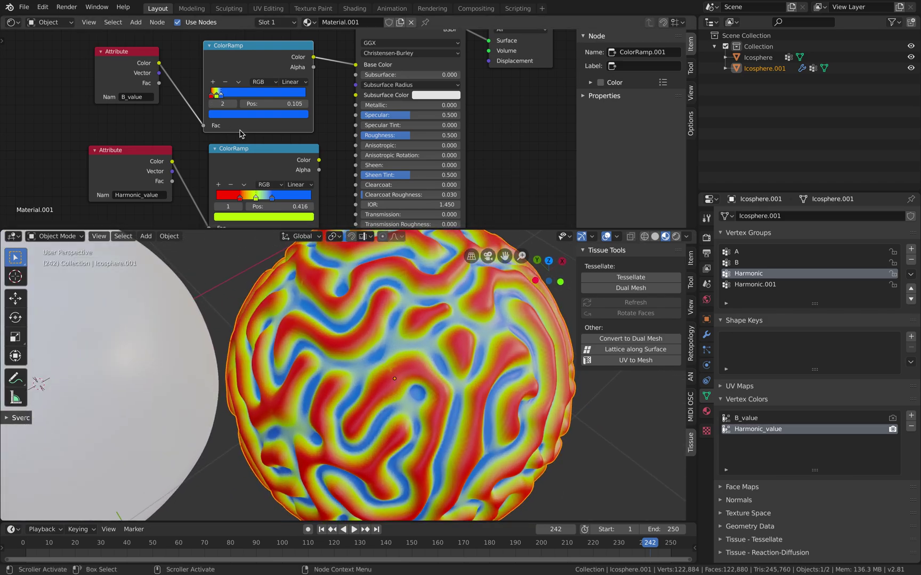
Step: Move the blue stop to 0.095 and recolour the first stop pink-magenta
scroll(203, 97, "up", 5)
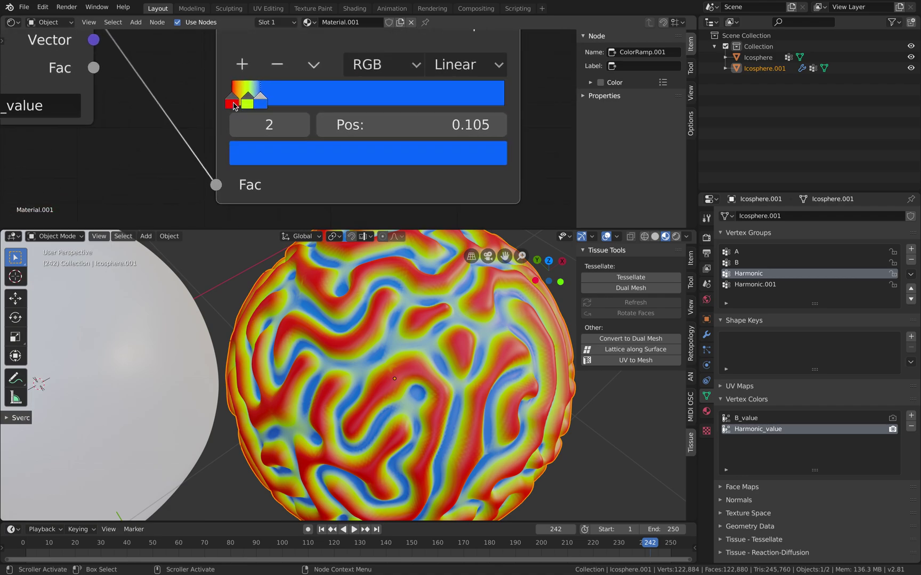
left_click(220, 95)
left_click(247, 99)
left_click_drag(261, 99, 256, 98)
left_click(235, 104)
left_click(317, 163)
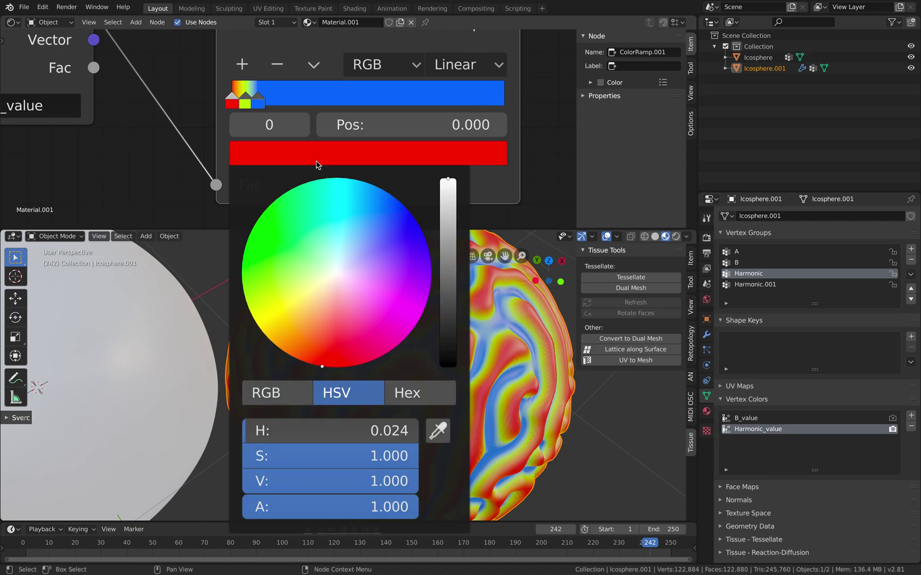
left_click_drag(353, 286, 356, 365)
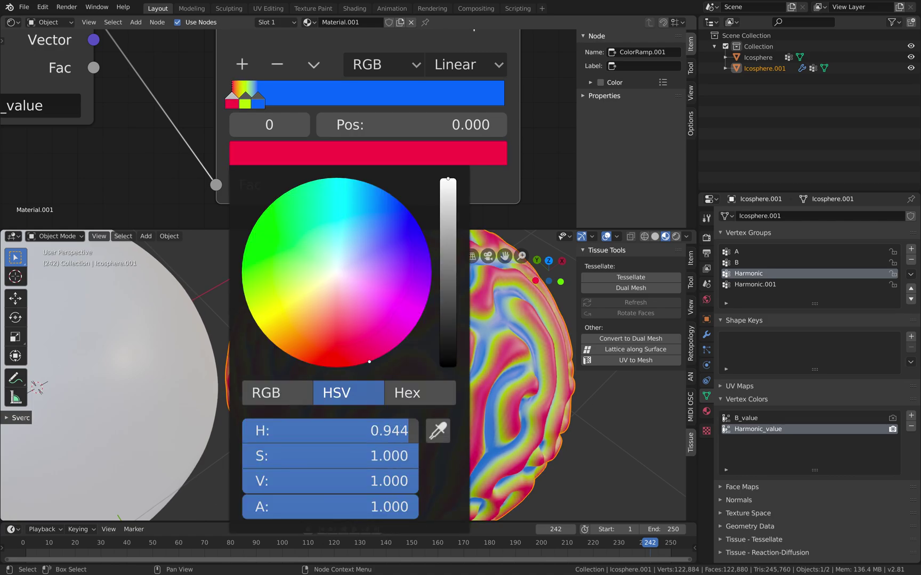
Step: Turn the second stop green and the third saturated aqua, then save
left_click(247, 105)
left_click(293, 160)
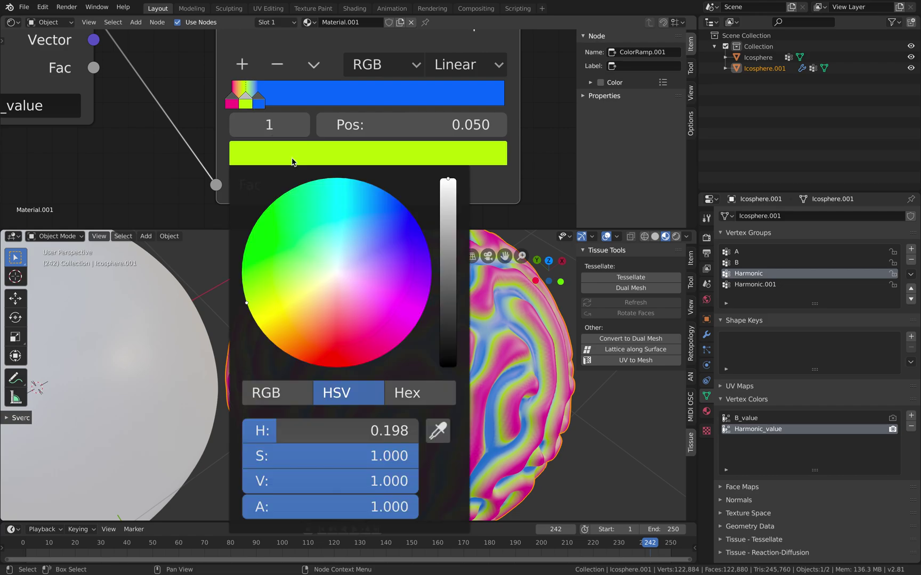
mouse_move(300, 259)
left_mouse_down()
mouse_move(267, 249)
mouse_move(295, 187)
left_mouse_up()
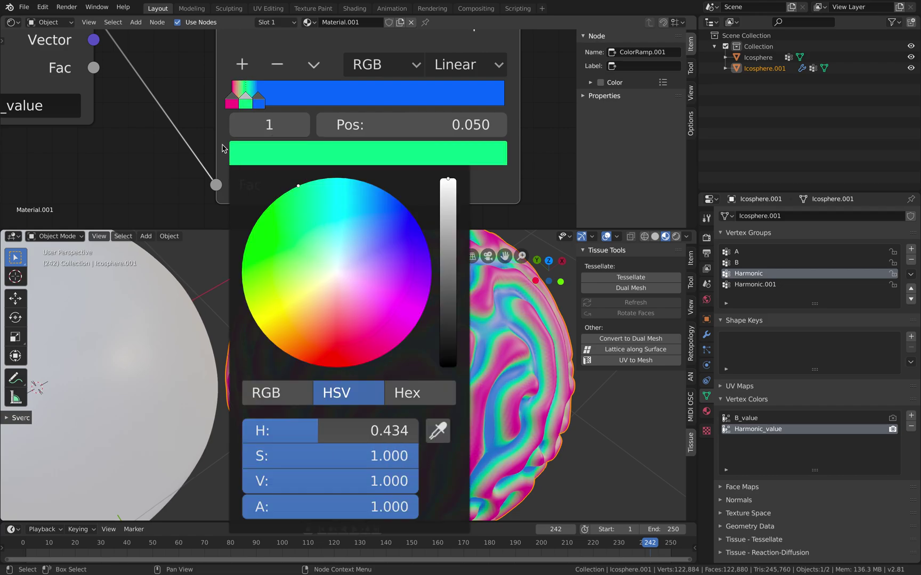
left_click(258, 100)
left_click(289, 160)
left_click(329, 216)
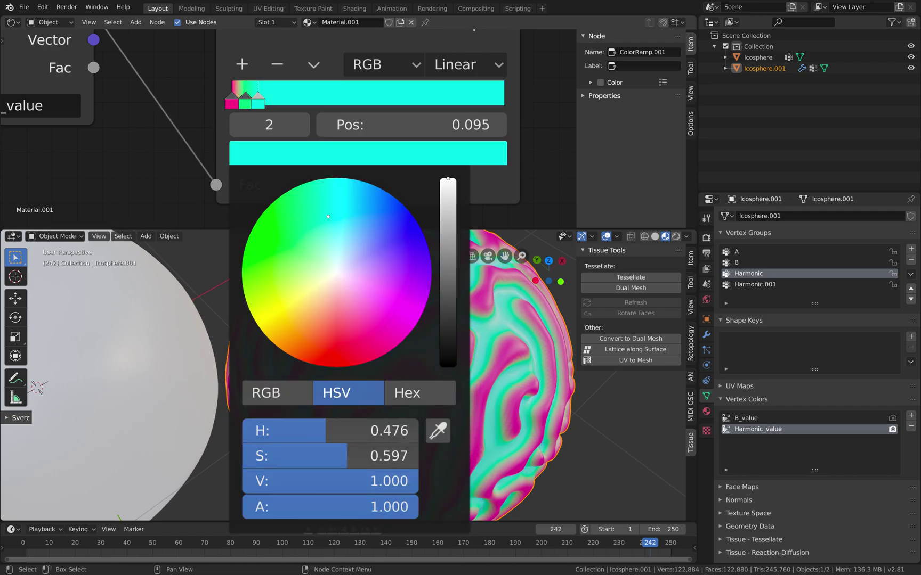
mouse_move(328, 216)
left_mouse_down()
mouse_move(314, 181)
mouse_move(340, 182)
mouse_move(306, 183)
left_mouse_up()
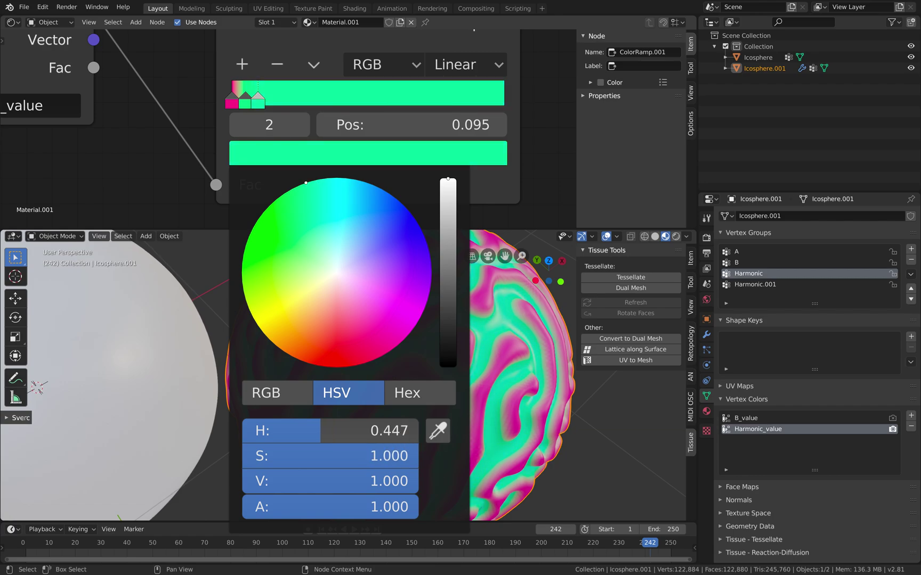
scroll(285, 341, "down", 6)
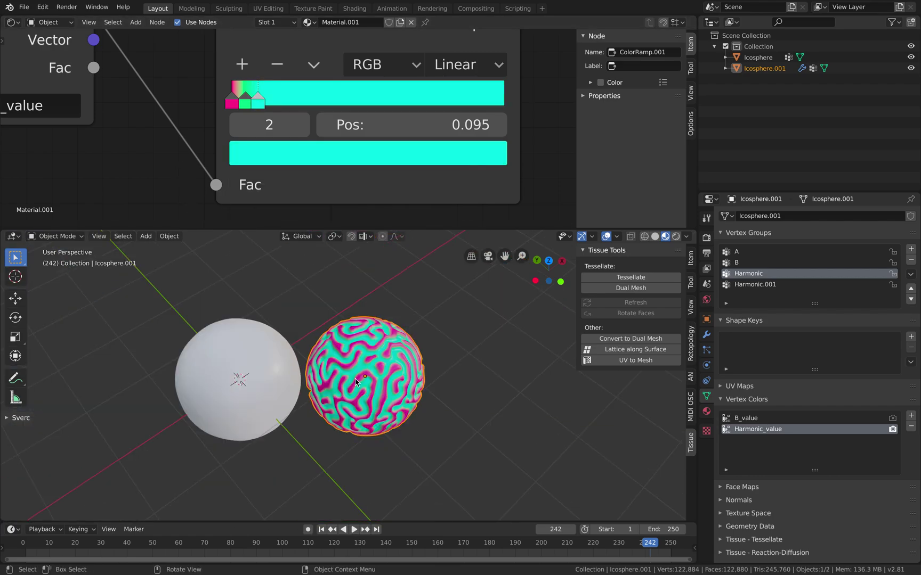
middle_click_drag(292, 349, 273, 344)
scroll(273, 343, "up", 1)
key("ctrl+s")
Step: Duplicate the coral sphere and place the copy to the right
scroll(268, 347, "up", 2)
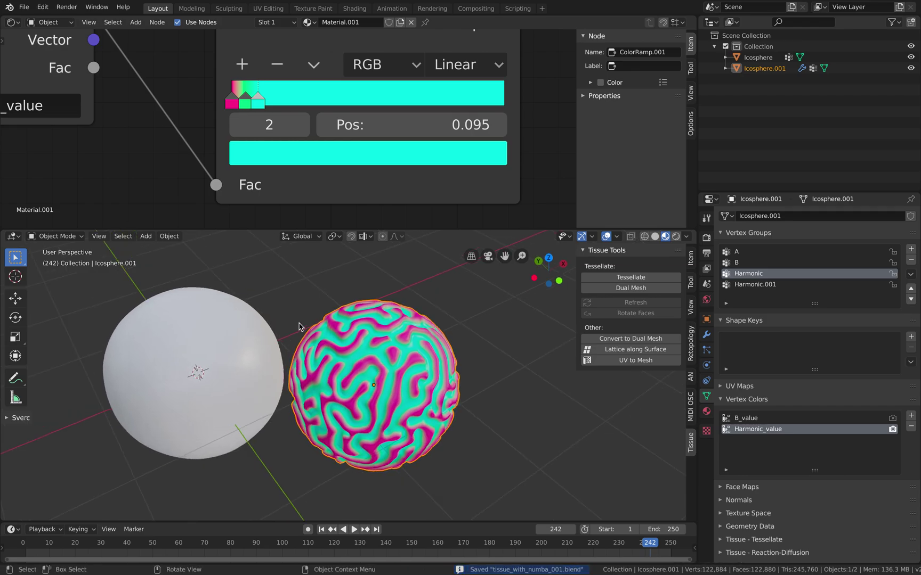
left_click(303, 309)
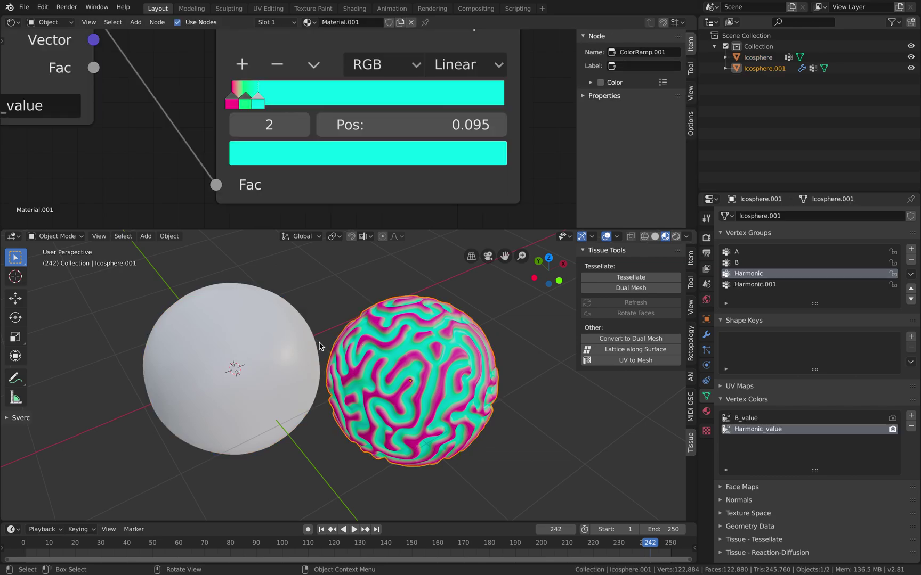
middle_click_drag(375, 342, 283, 334, "shift")
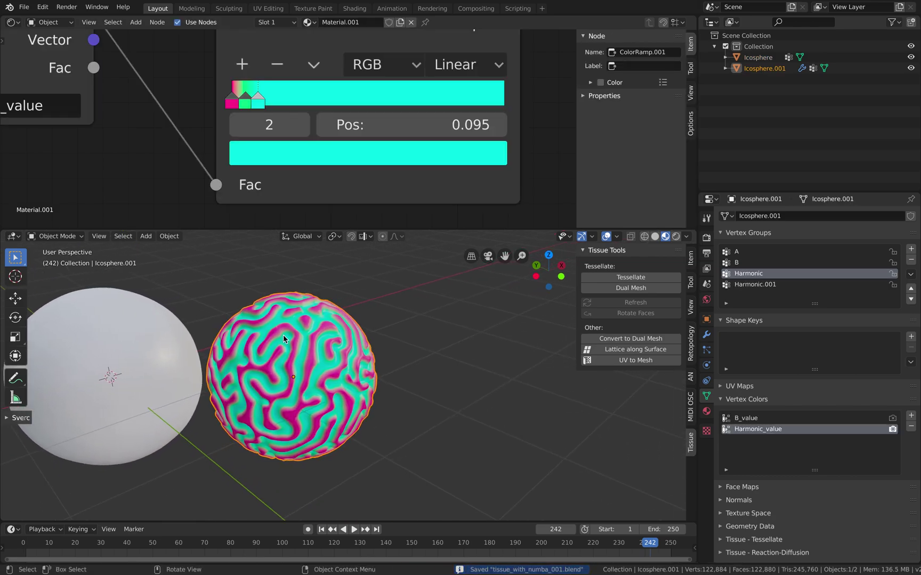
key("shift+d")
left_click(455, 328)
scroll(455, 328, "down", 2)
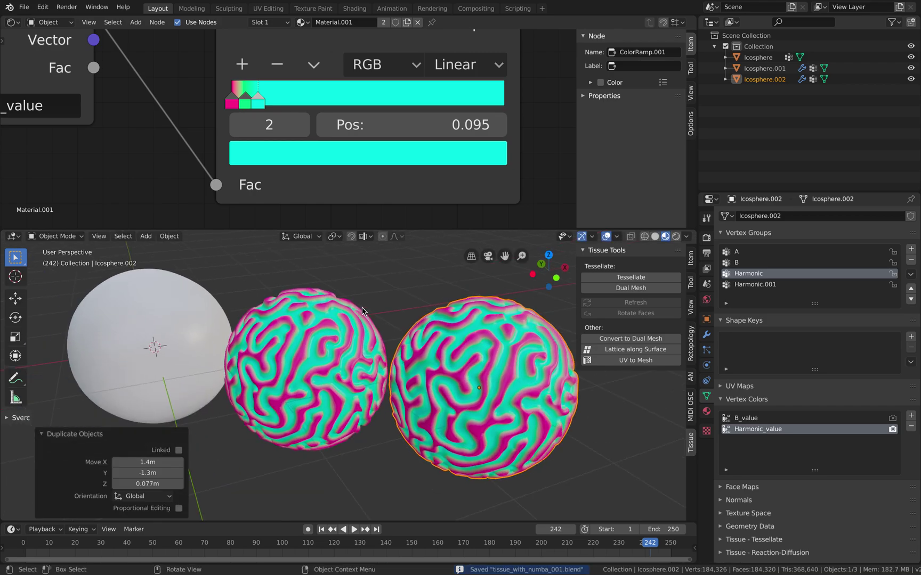
scroll(227, 162, "down", 4)
scroll(226, 161, "down", 3)
Step: Rearrange the B_value Attribute node, the ColorRamp nodes and the lower Attribute node further left
middle_click_drag(169, 167, 182, 114)
left_click_drag(160, 77, 154, 102)
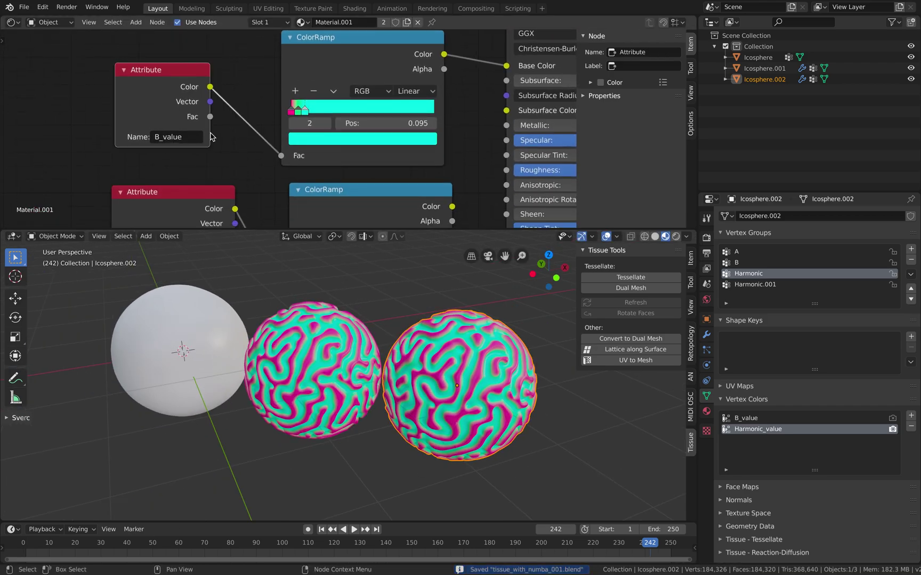
middle_click_drag(320, 346, 345, 353)
left_click(345, 352)
left_click(434, 352)
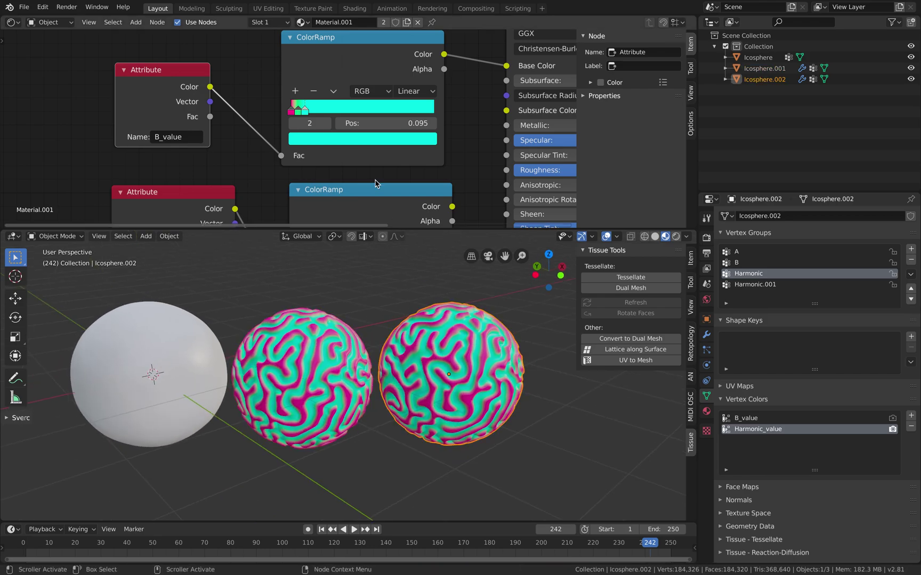
left_click_drag(306, 77, 294, 62)
scroll(322, 115, "down", 3)
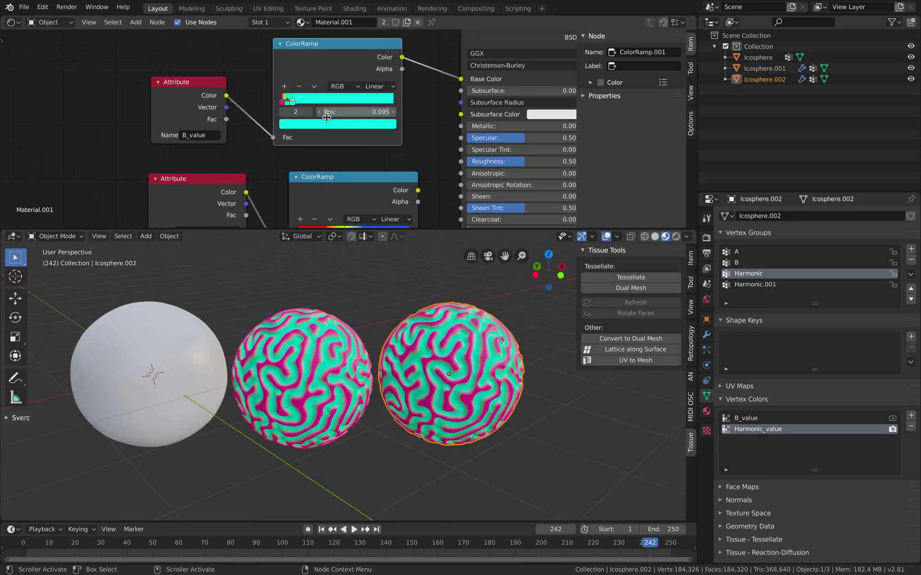
middle_click_drag(325, 113, 275, 125)
left_click(349, 330)
left_click(415, 350)
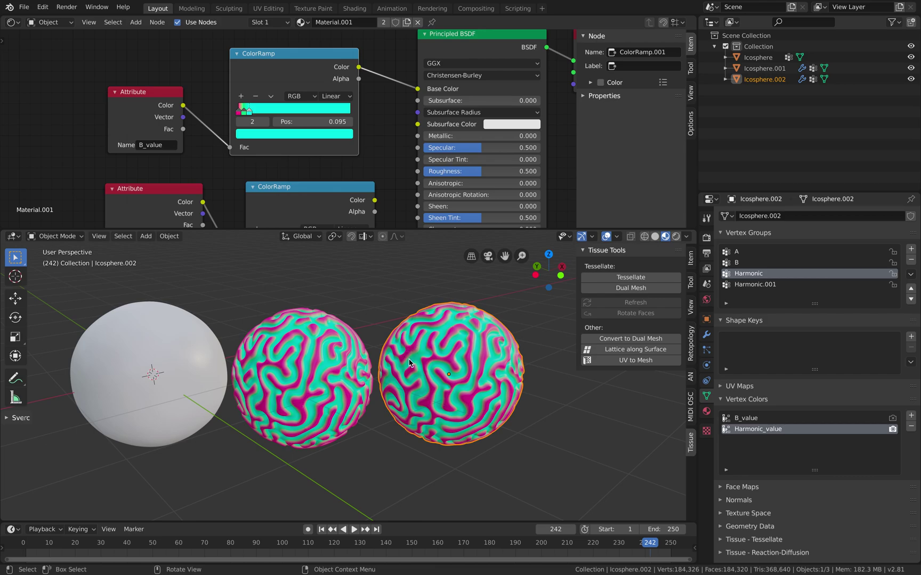
left_click_drag(174, 188, 120, 183)
left_click_drag(267, 190, 215, 181)
Step: Shift the upper ramp and B_value nodes left, move Principled BSDF and Material Output right, and save
middle_click_drag(181, 194, 240, 165)
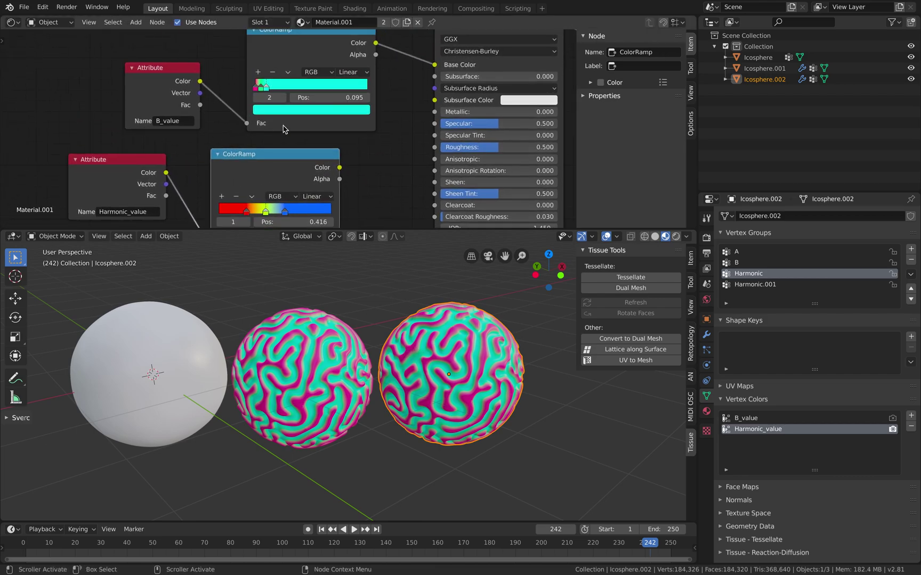
mouse_move(471, 339)
middle_mouse_down()
mouse_move(468, 318)
mouse_move(469, 329)
middle_mouse_up()
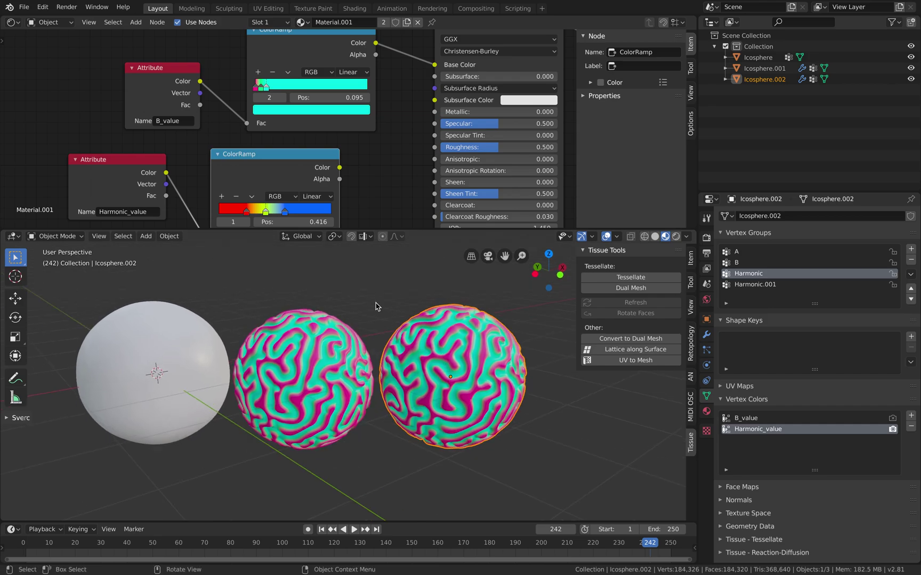
middle_click_drag(284, 124, 257, 142)
left_click_drag(232, 69, 202, 67)
left_click_drag(155, 89, 78, 71)
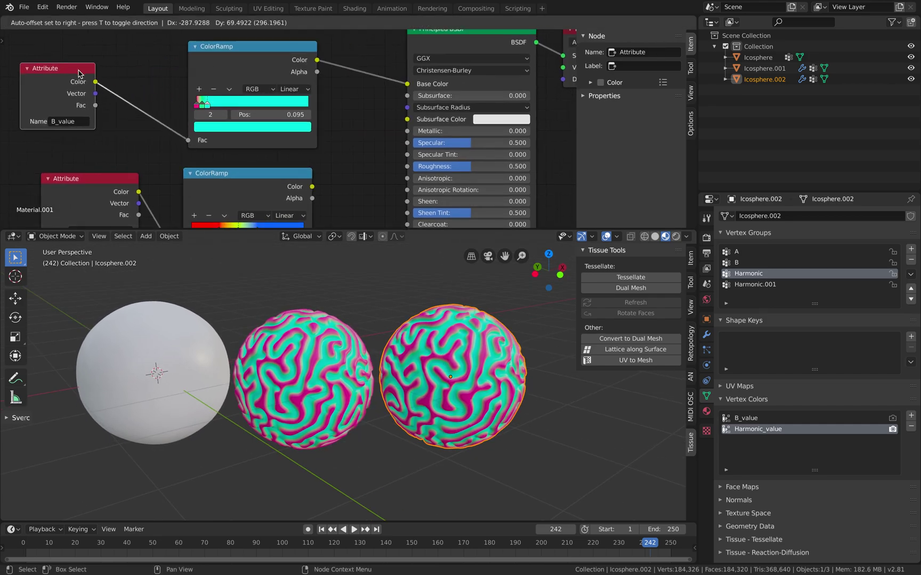
left_click_drag(207, 74, 177, 80)
scroll(373, 124, "down", 2)
middle_click_drag(373, 124, 338, 133)
left_click_drag(406, 62, 417, 60)
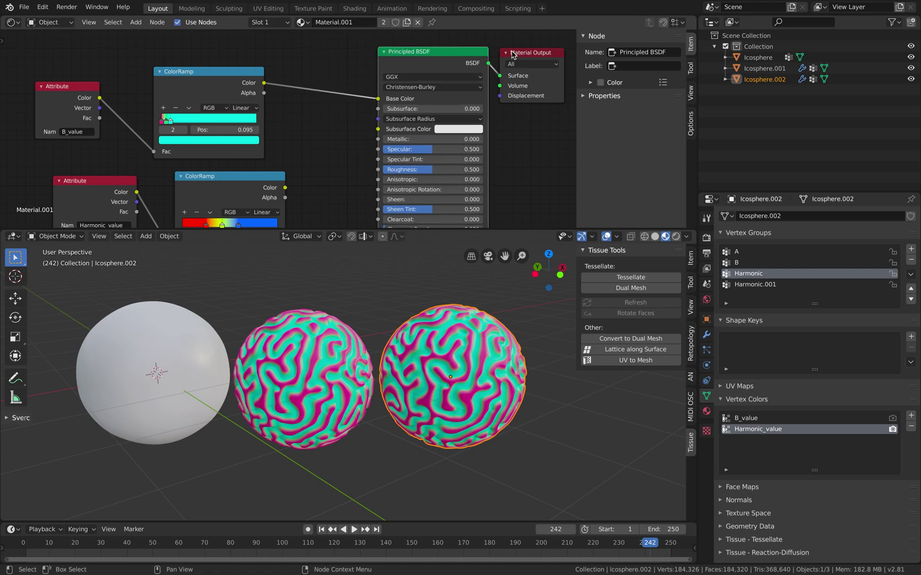
left_click_drag(512, 55, 658, 65)
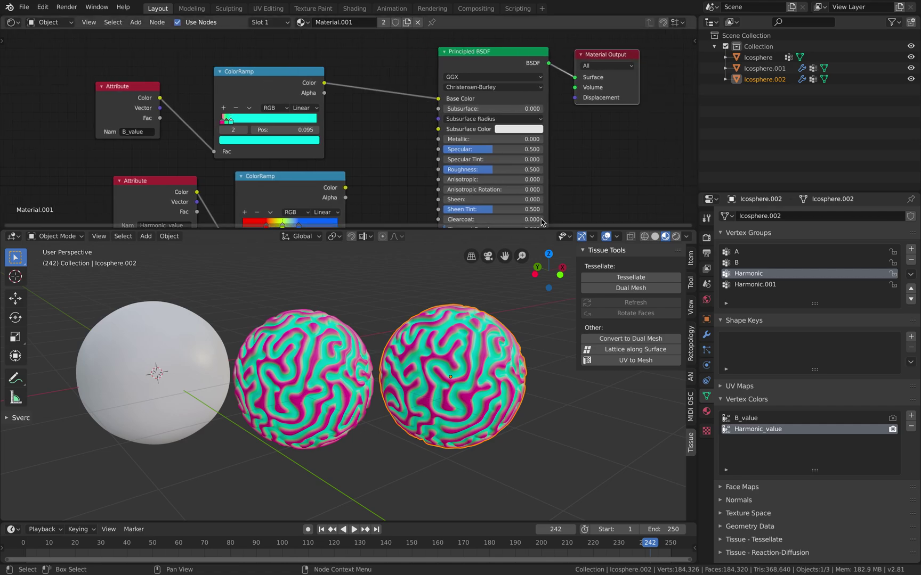
middle_click_drag(493, 310, 473, 318)
key("ctrl+s")
Step: Delete the duplicate sphere Icosphere.002
scroll(453, 331, "up", 1)
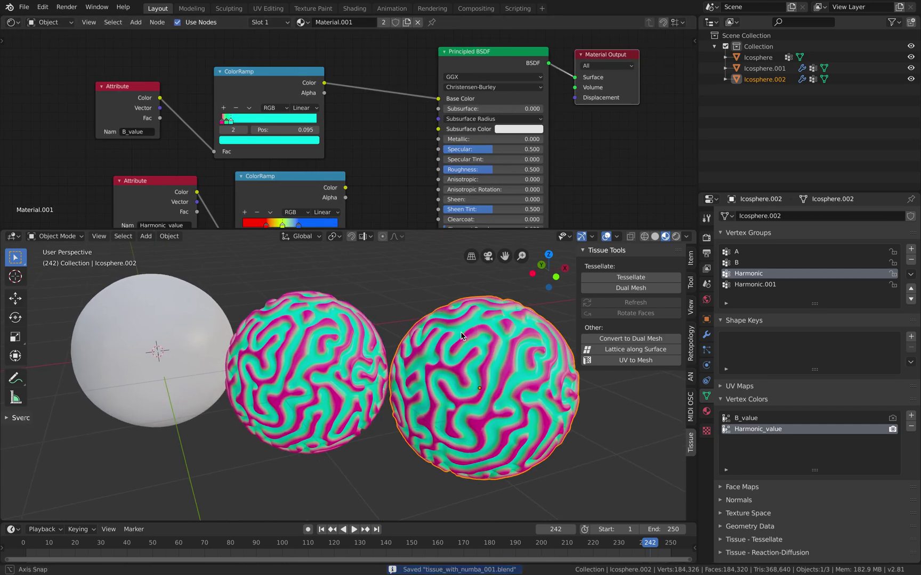
scroll(461, 336, "up", 1)
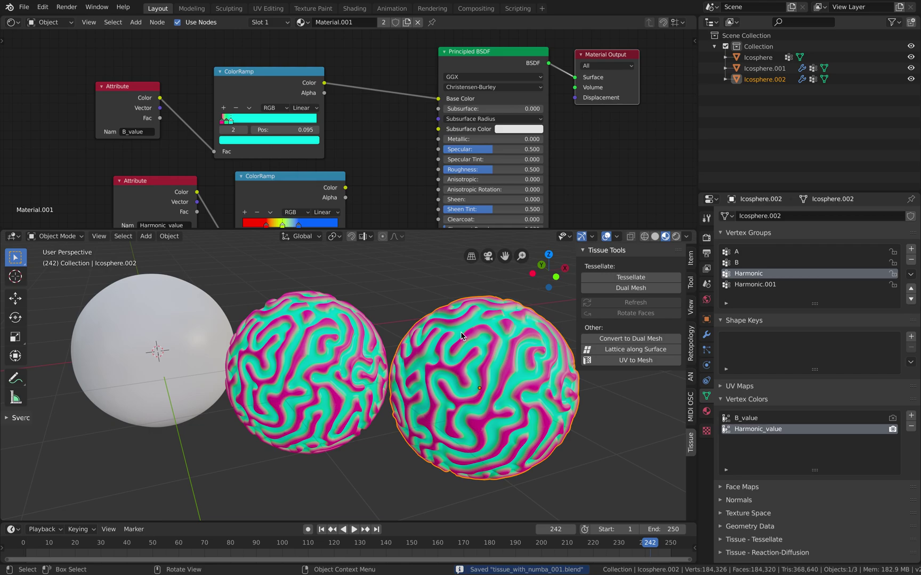
middle_click_drag(269, 341, 432, 323)
key("Delete")
Step: Save, select the plain white icosphere and switch it to Weight Paint mode
key("ctrl+s")
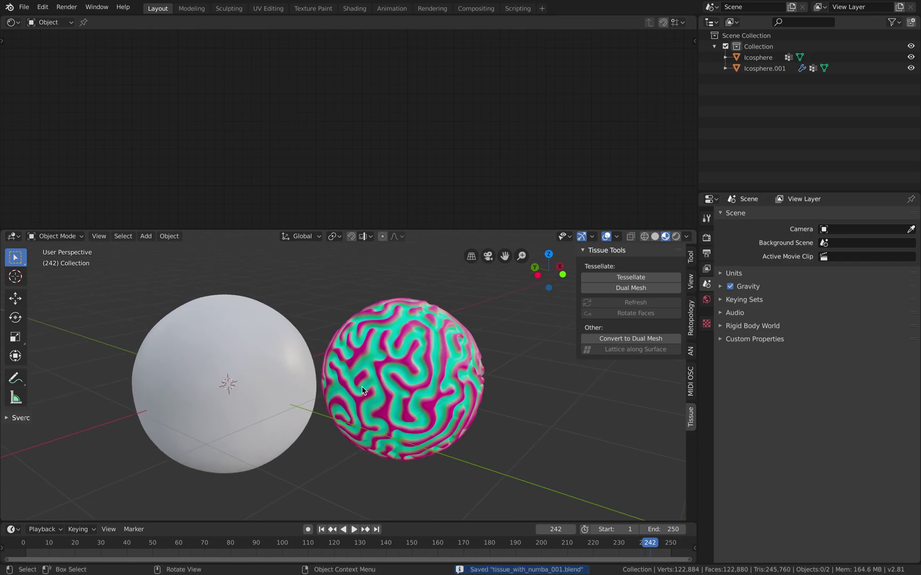
middle_click_drag(362, 391, 377, 413)
left_click(281, 376)
scroll(281, 376, "up", 1)
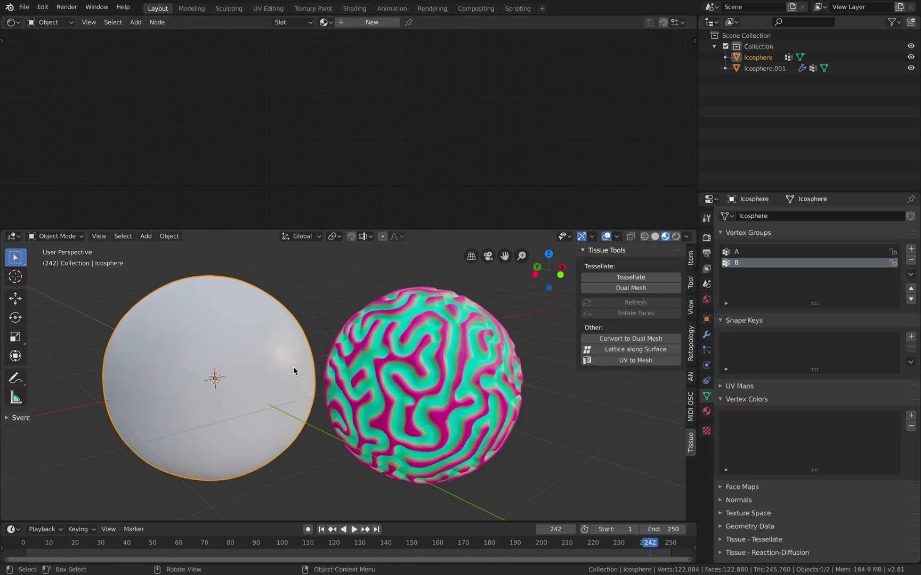
middle_click_drag(293, 367, 302, 375, "shift")
left_click(46, 242)
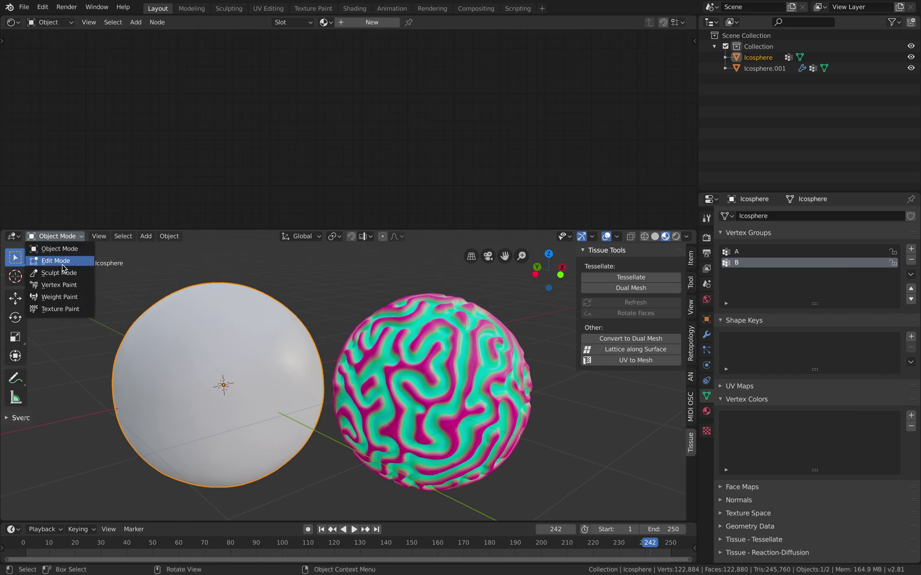
left_click(67, 301)
middle_click_drag(276, 366, 303, 363, "shift")
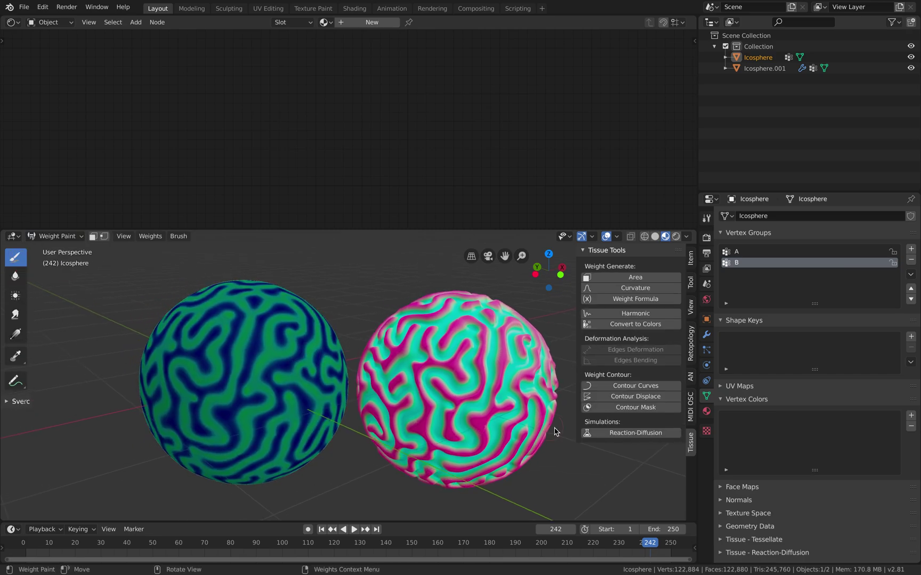
Step: Start a new reaction-diffusion simulation on the sphere with a dt time step of 0.8
left_click(613, 434)
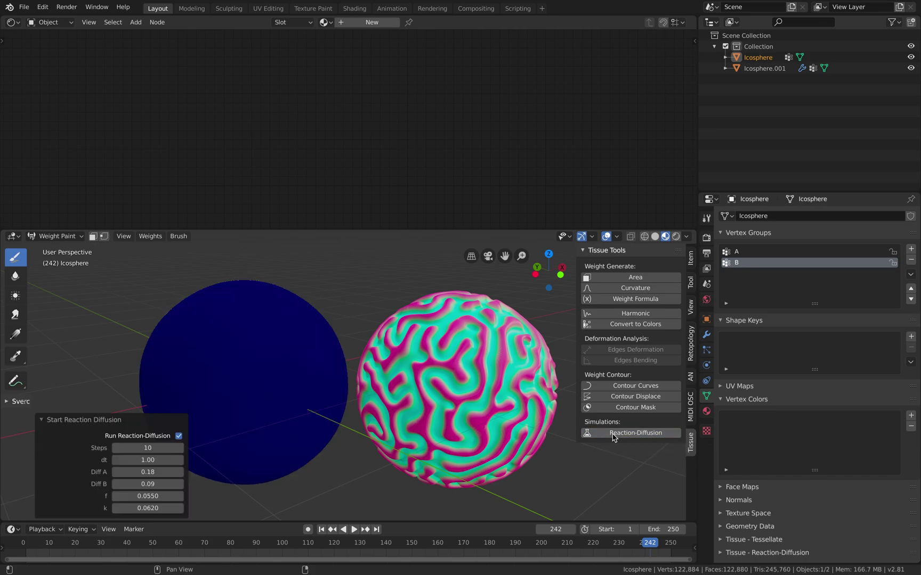
left_click(151, 458)
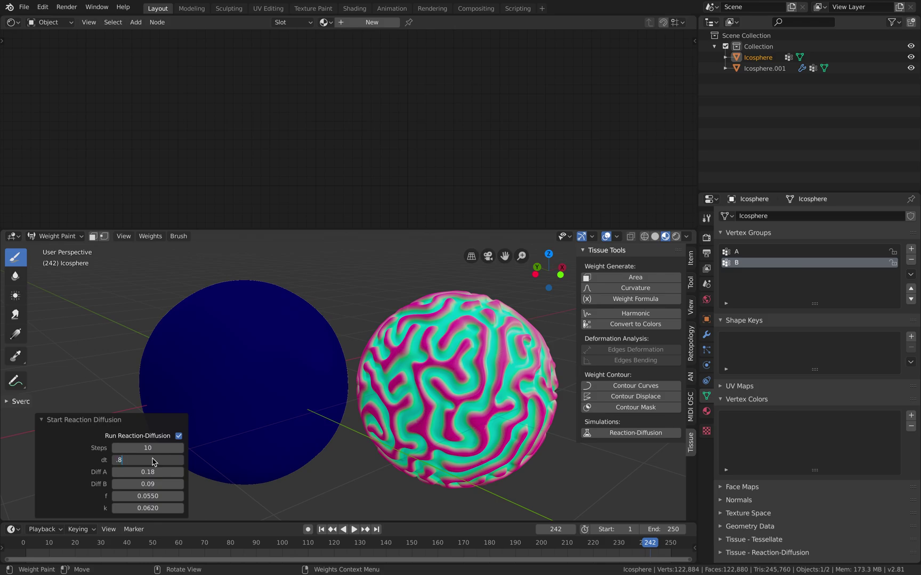
type(".8")
key("Return")
Step: Paint the first red weight strokes, including a zigzag, across the blue sphere
middle_click_drag(297, 363, 328, 353, "shift")
mouse_move(331, 326)
left_mouse_down()
mouse_move(321, 354)
mouse_move(267, 331)
mouse_move(242, 342)
mouse_move(286, 371)
left_mouse_up()
middle_click_drag(316, 374, 354, 363, "shift")
left_click_drag(378, 384, 286, 357)
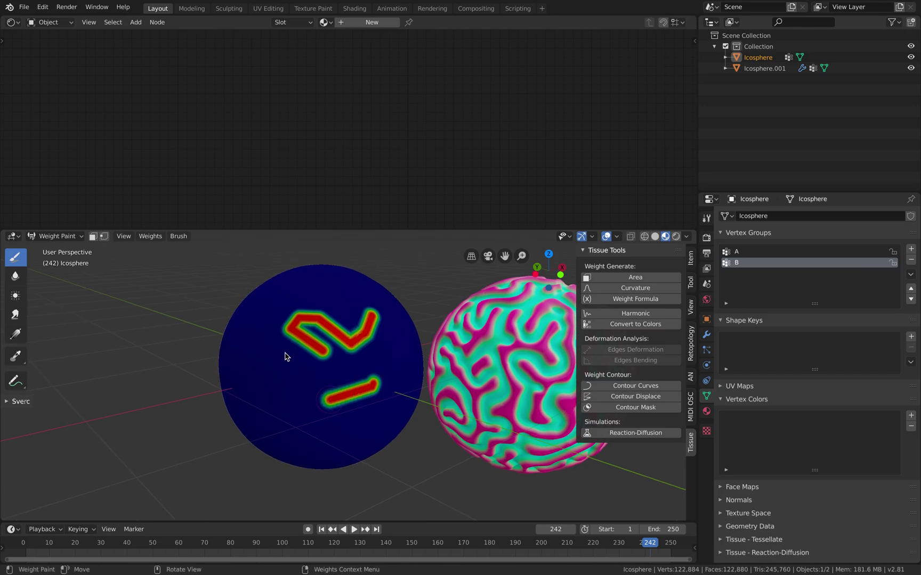
middle_click_drag(253, 362, 338, 370)
mouse_move(329, 397)
left_mouse_down()
mouse_move(284, 377)
mouse_move(242, 318)
mouse_move(291, 436)
mouse_move(324, 400)
left_mouse_up()
middle_click_drag(324, 400, 314, 304)
Step: Add more red weight strokes: an L-shape with a tail, a leftward extension, and upward and upper-right strokes
mouse_move(314, 304)
left_mouse_down()
mouse_move(263, 407)
mouse_move(308, 378)
left_mouse_up()
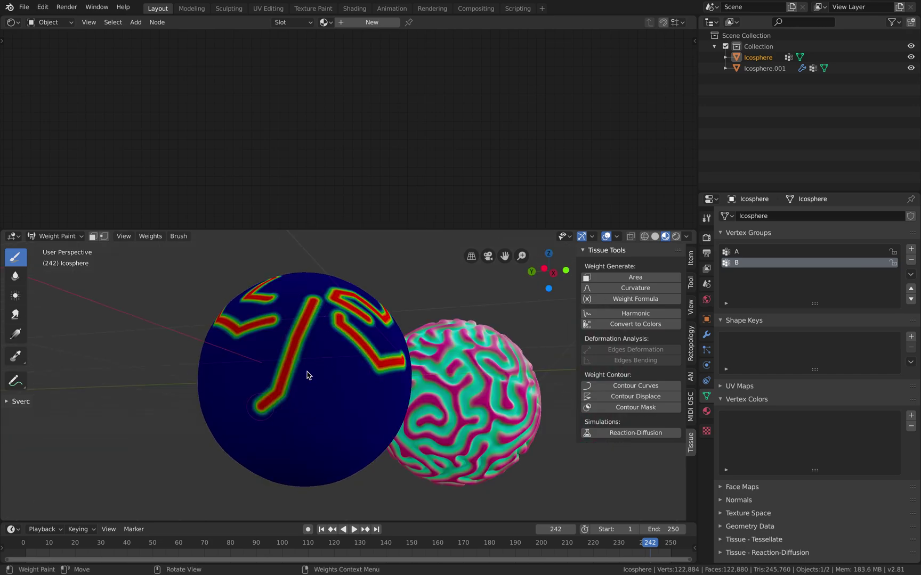
middle_click_drag(309, 379, 326, 355)
left_click_drag(327, 356, 307, 376)
left_click_drag(213, 364, 231, 338)
middle_click_drag(324, 362, 314, 408)
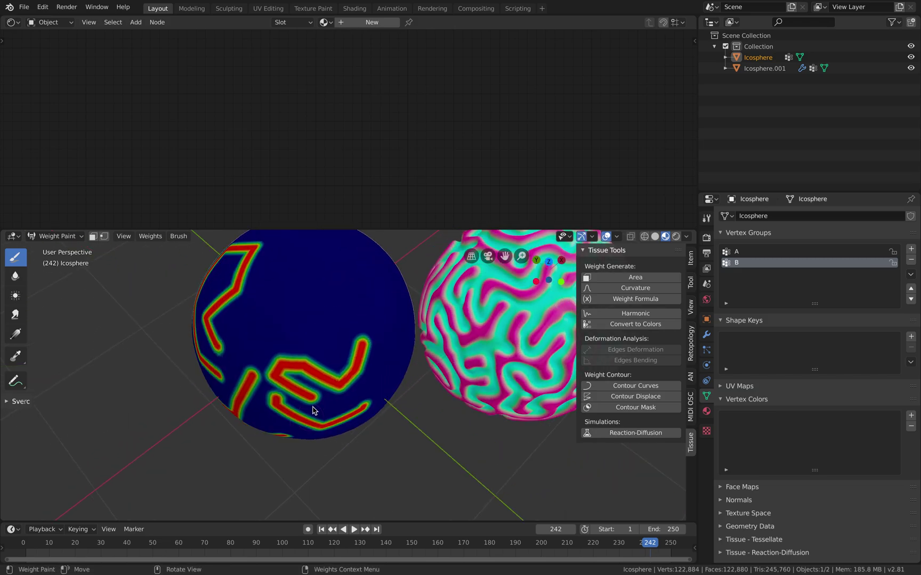
mouse_move(311, 394)
left_mouse_down()
mouse_move(310, 285)
mouse_move(299, 278)
left_mouse_up()
middle_click_drag(366, 340, 359, 373, "shift")
left_click_drag(375, 374, 300, 325)
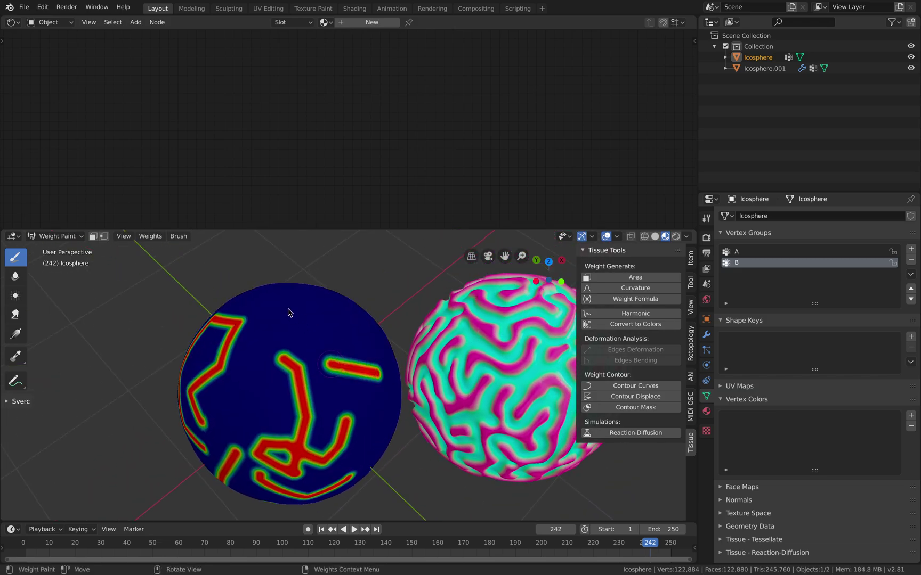
middle_click_drag(340, 346, 349, 323)
Step: Play the simulation until the labyrinth pattern grows, then stop at frame 30
left_click(355, 530)
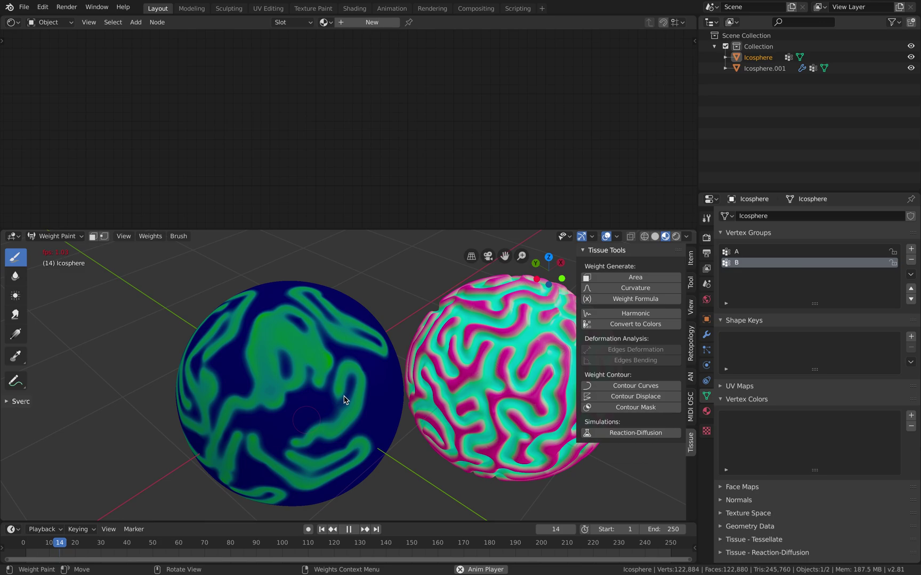
middle_click_drag(360, 395, 360, 398)
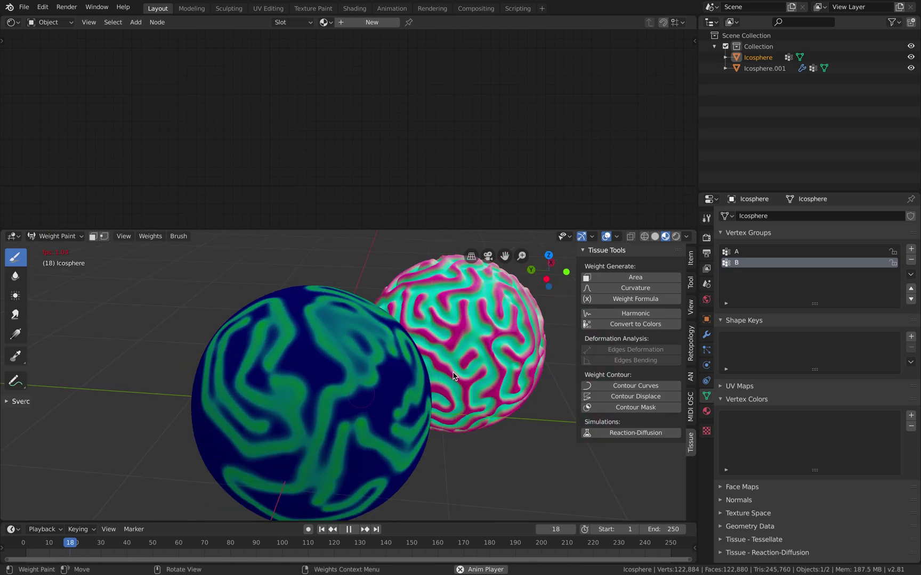
middle_click_drag(471, 376, 379, 425)
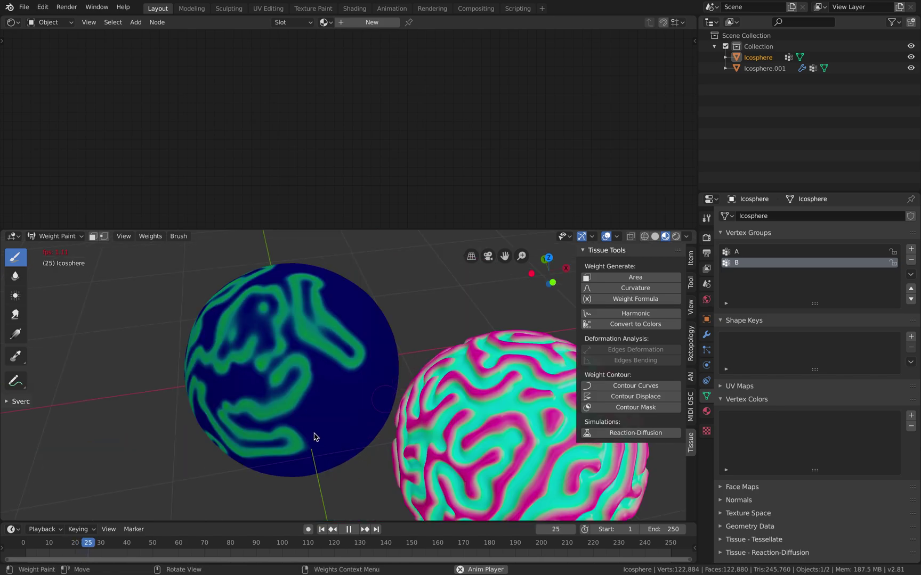
left_click(349, 529)
middle_click_drag(373, 404, 522, 424)
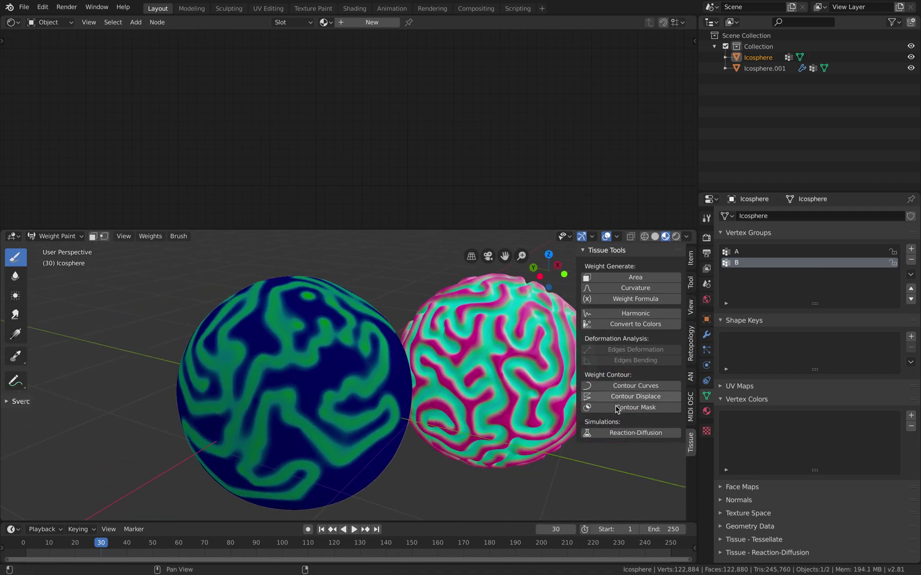
Step: Convert the grown group B weights into a B_value vertex colour layer and switch back to Object Mode
left_click(632, 326)
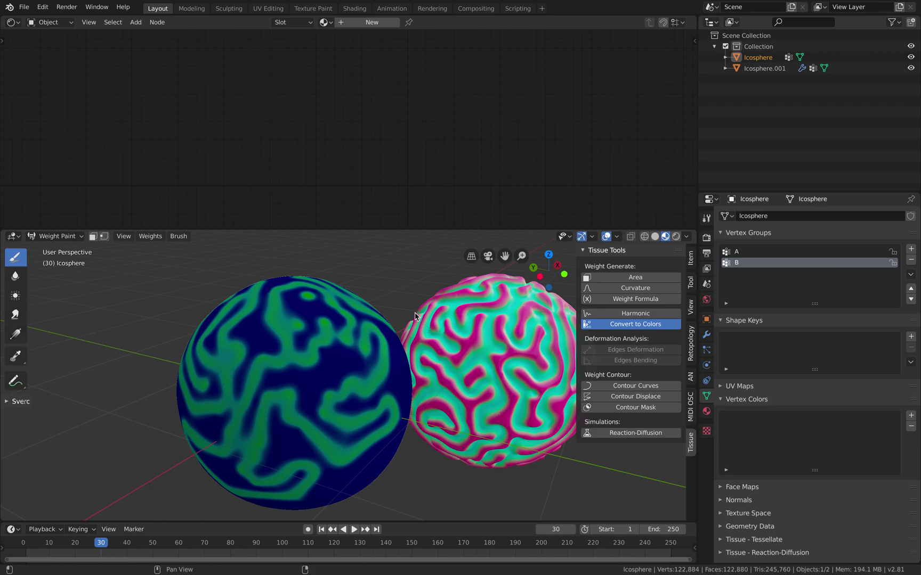
middle_click_drag(413, 297, 341, 380)
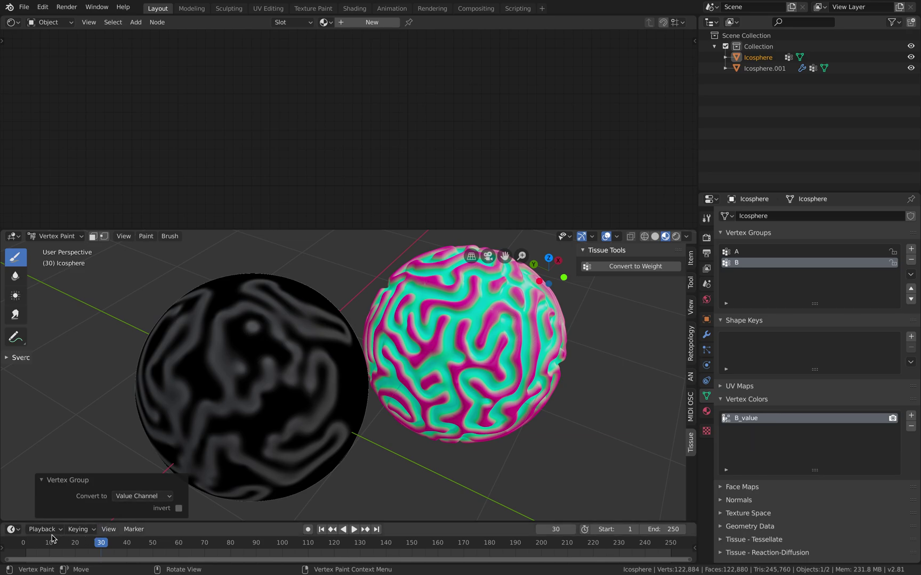
left_click(35, 531)
left_click(56, 236)
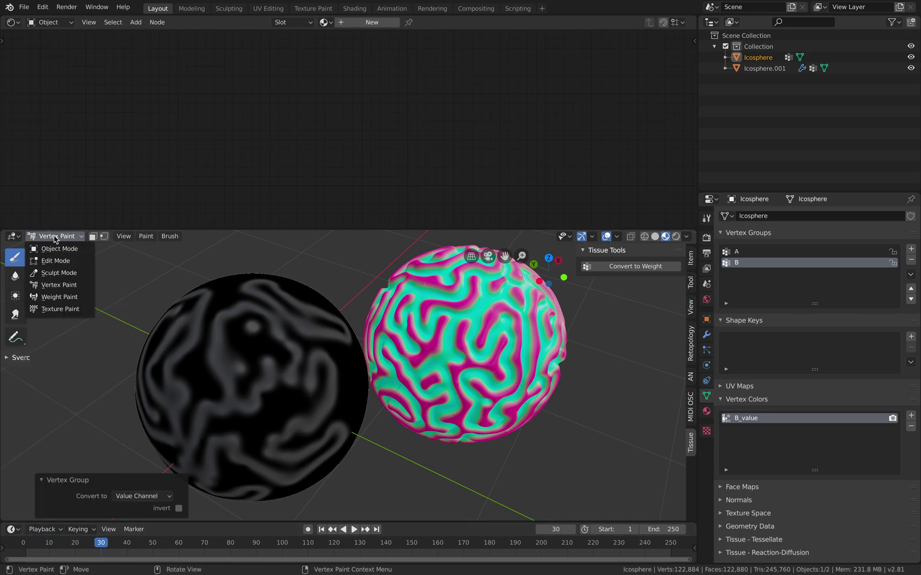
left_click(46, 249)
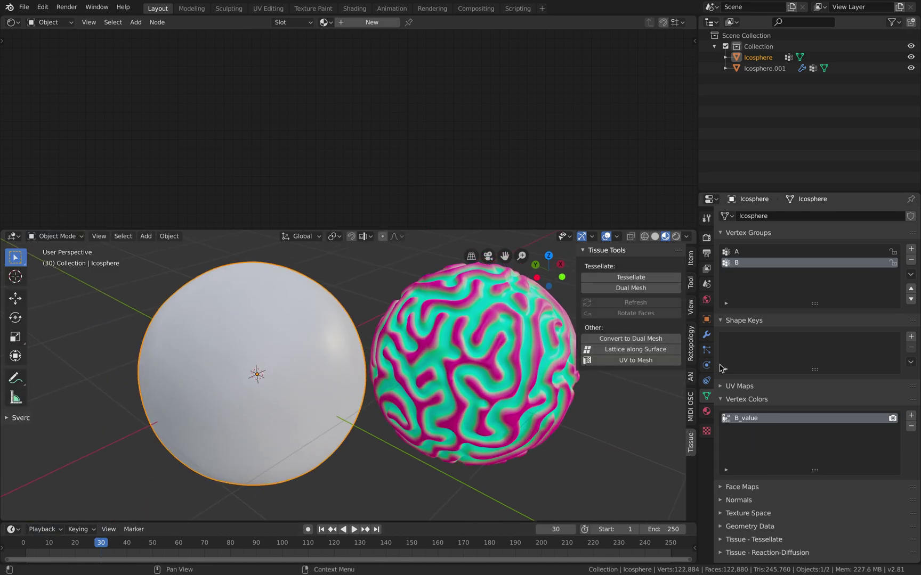
left_click(707, 334)
Step: Add a Mask modifier using vertex group B with threshold 0.068
left_click(769, 218)
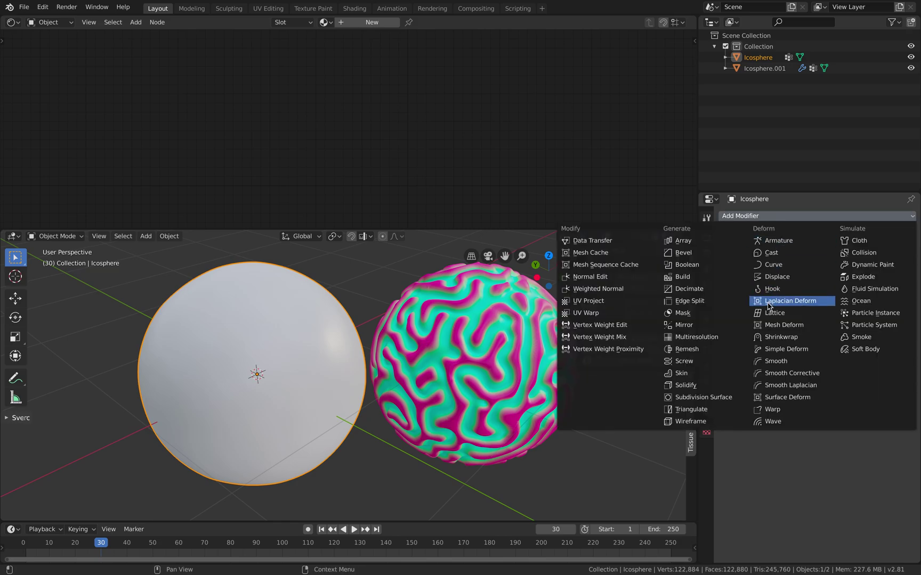
left_click(728, 314)
left_click(832, 276)
left_click(832, 302)
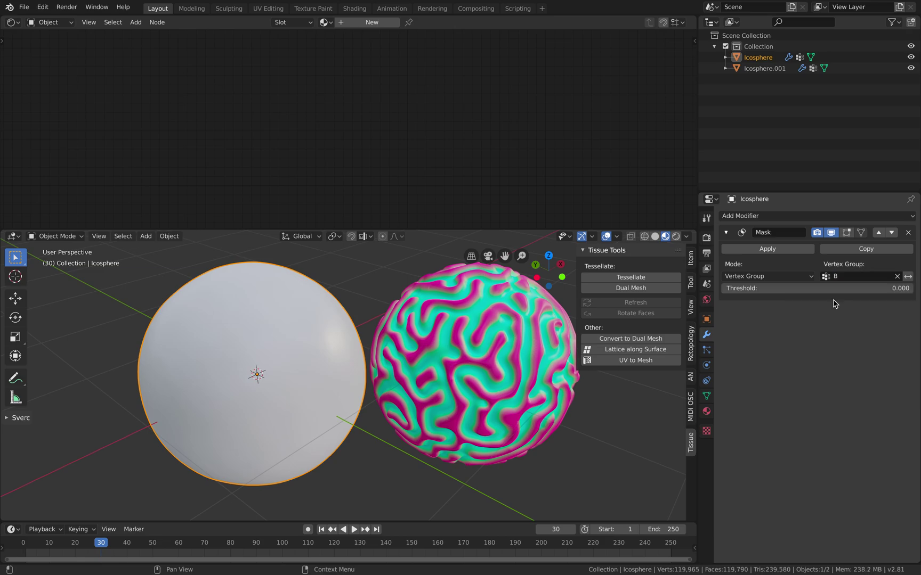
middle_click_drag(406, 357, 497, 347)
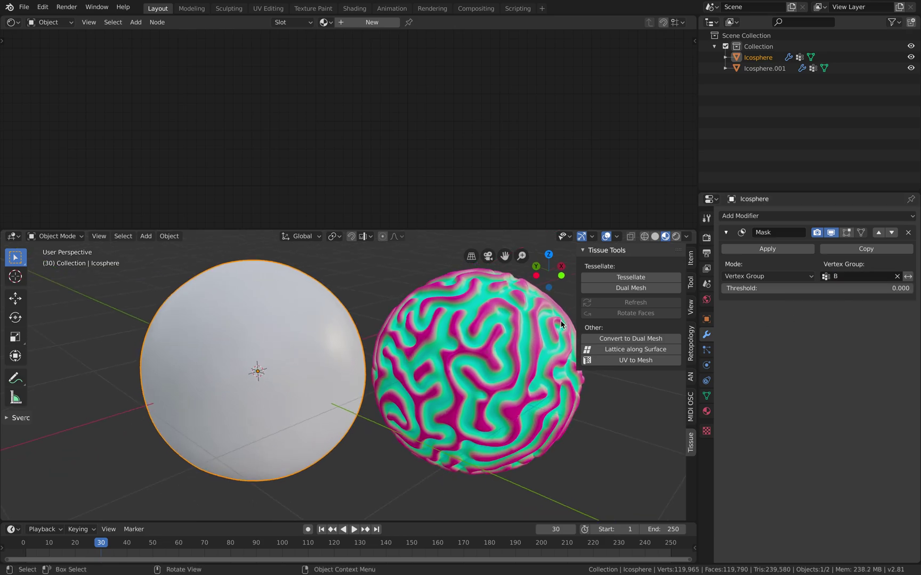
mouse_move(777, 288)
left_mouse_down()
mouse_move(802, 288)
mouse_move(792, 288)
left_mouse_up()
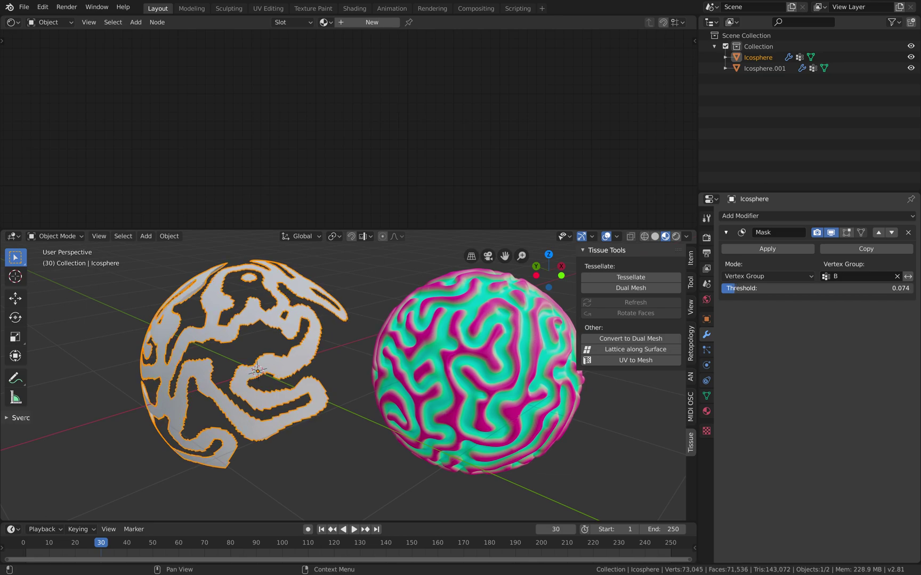
middle_click_drag(448, 367, 445, 346)
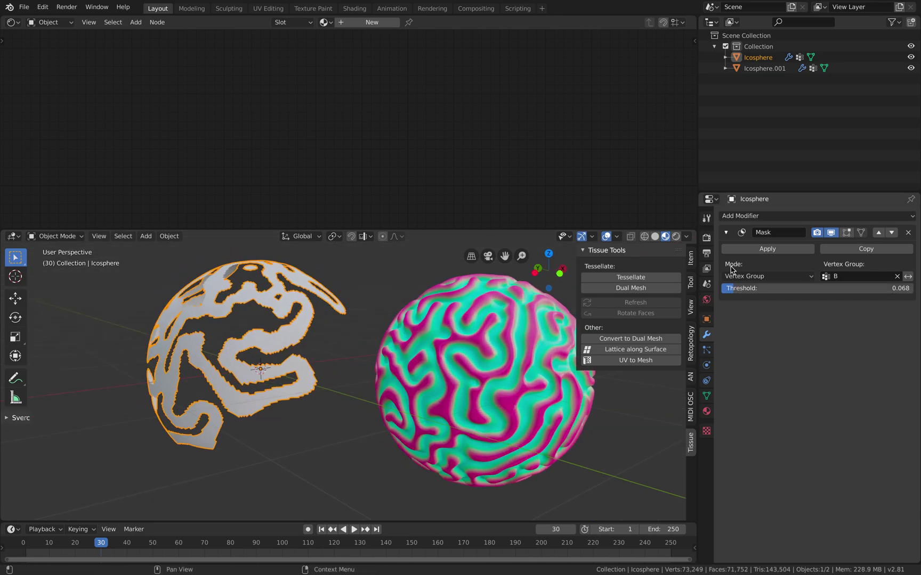
Step: Add a Smooth modifier below the mask with Repeat set to 12
left_click(765, 220)
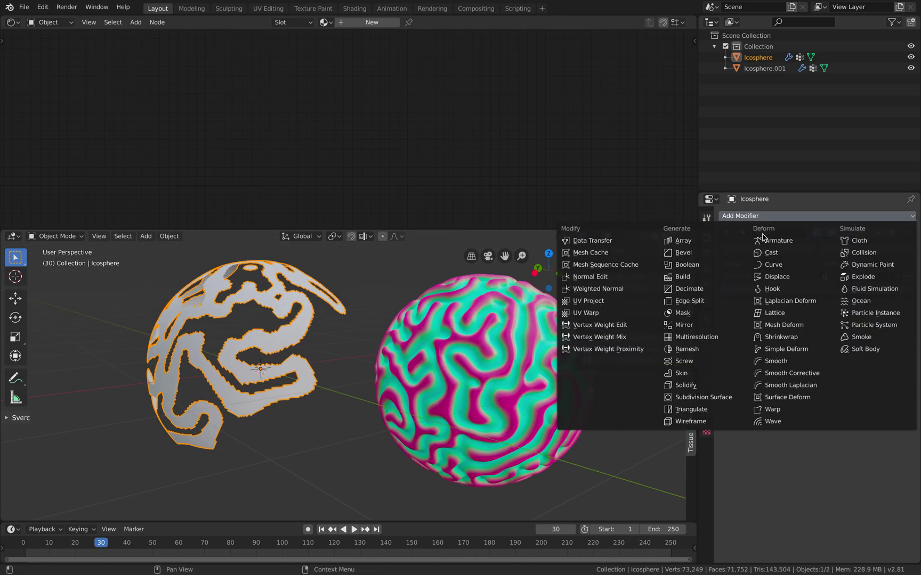
left_click(787, 360)
left_click(910, 355)
left_click(910, 355)
left_click(910, 356)
left_click(910, 355)
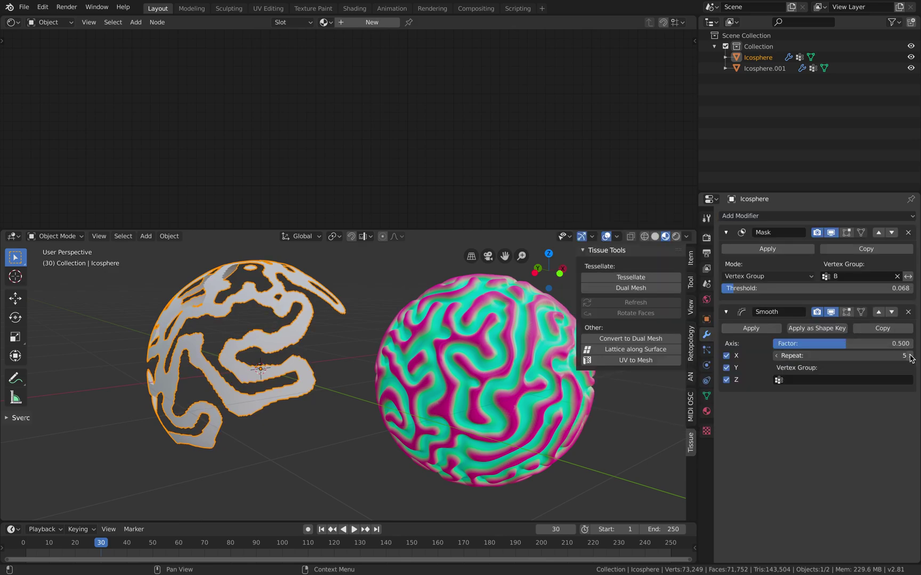
left_click(910, 355)
left_click(910, 355)
left_click(910, 355)
Step: Add a Solidify modifier and set its thickness to 0.05 m
left_click(770, 217)
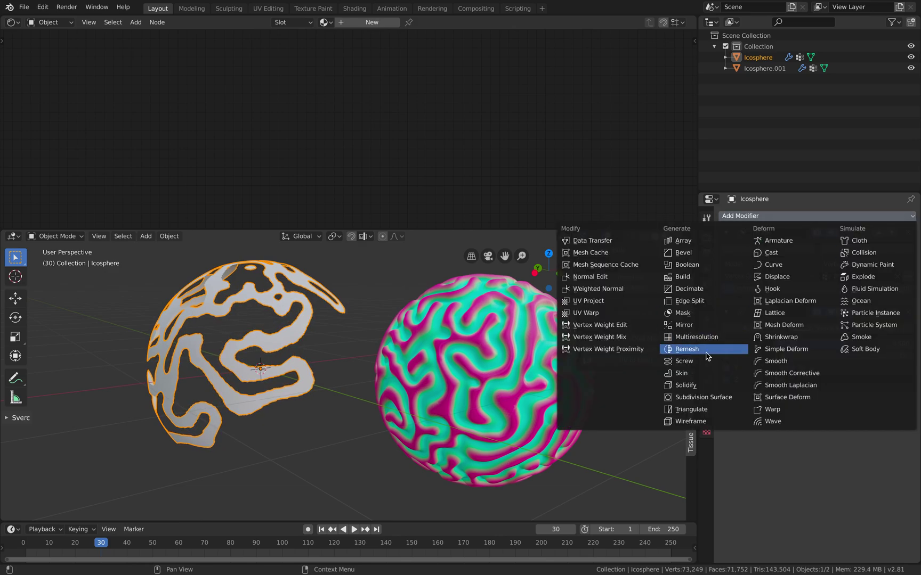
left_click(702, 385)
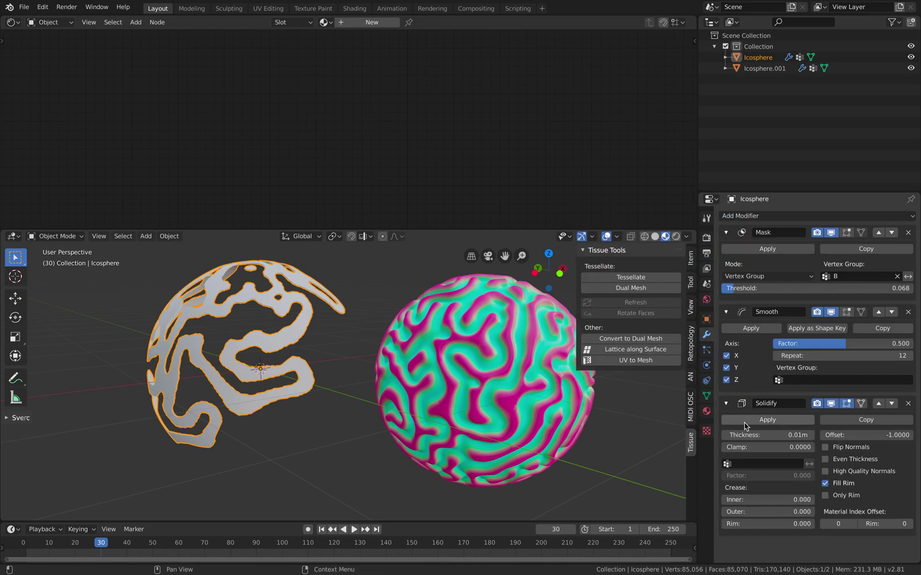
mouse_move(767, 435)
left_mouse_down()
mouse_move(799, 436)
mouse_move(783, 435)
left_mouse_up()
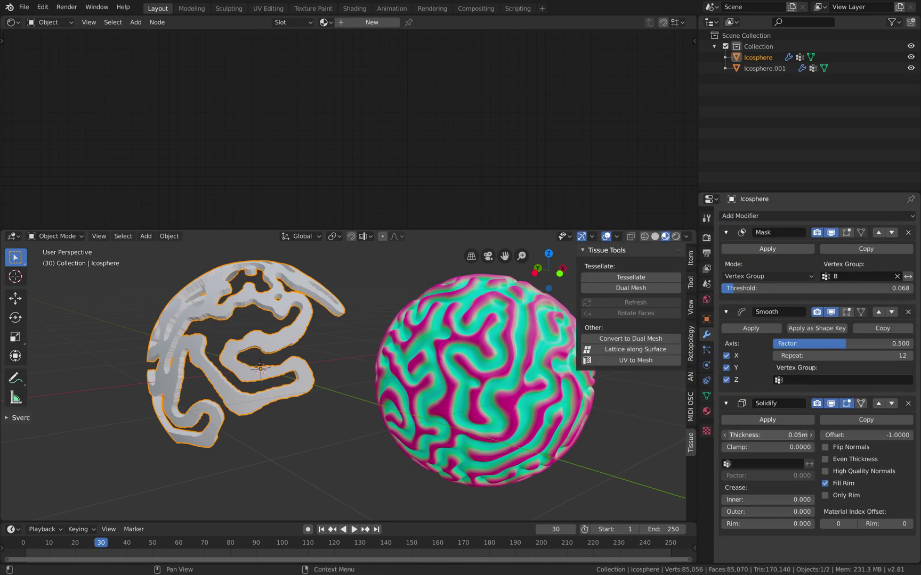
middle_click_drag(341, 347, 263, 299)
Step: Save the blend file and reselect the masked shell
left_click(370, 327)
key("ctrl+s")
left_click(264, 304)
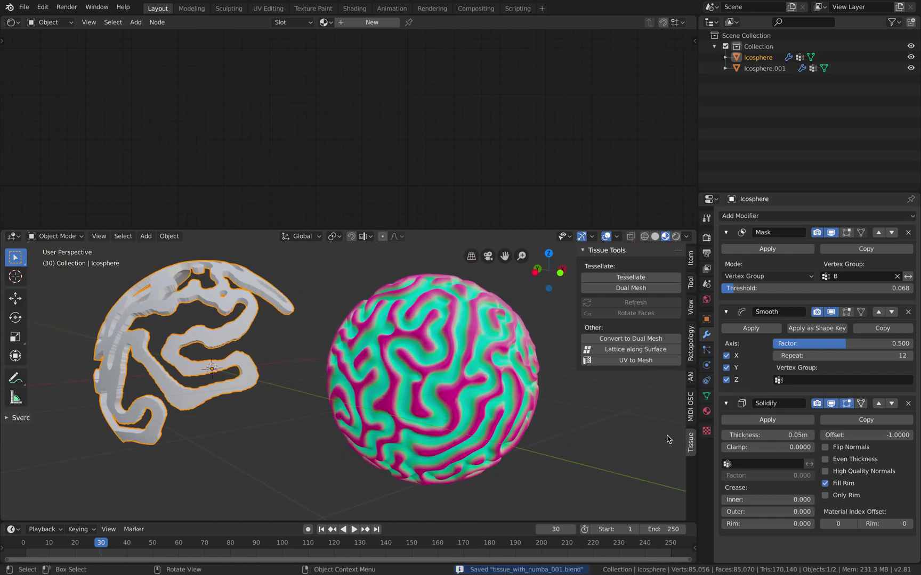
left_click(707, 413)
Step: Assign Material.001 to the shell, rename it to RDMat, and save
left_click(727, 262)
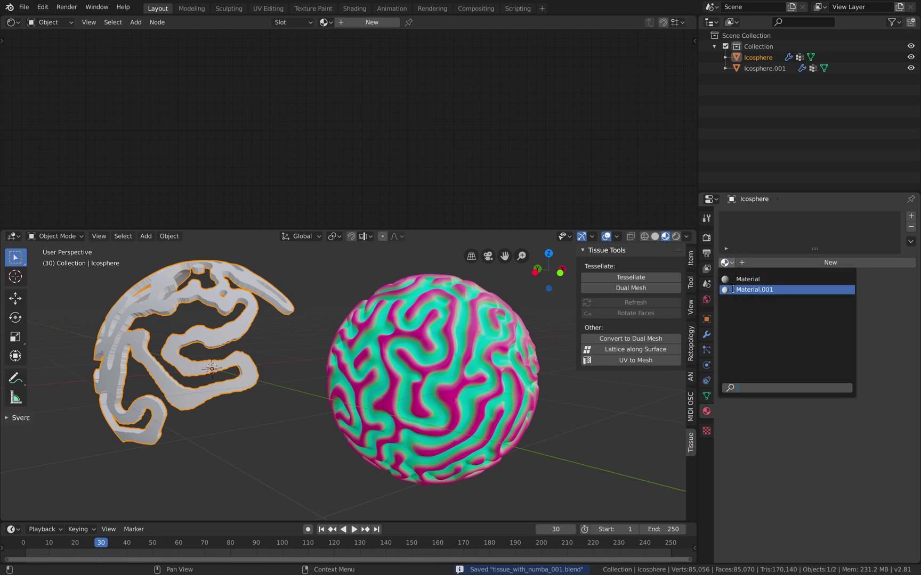
left_click(745, 290)
middle_click_drag(512, 329, 516, 328)
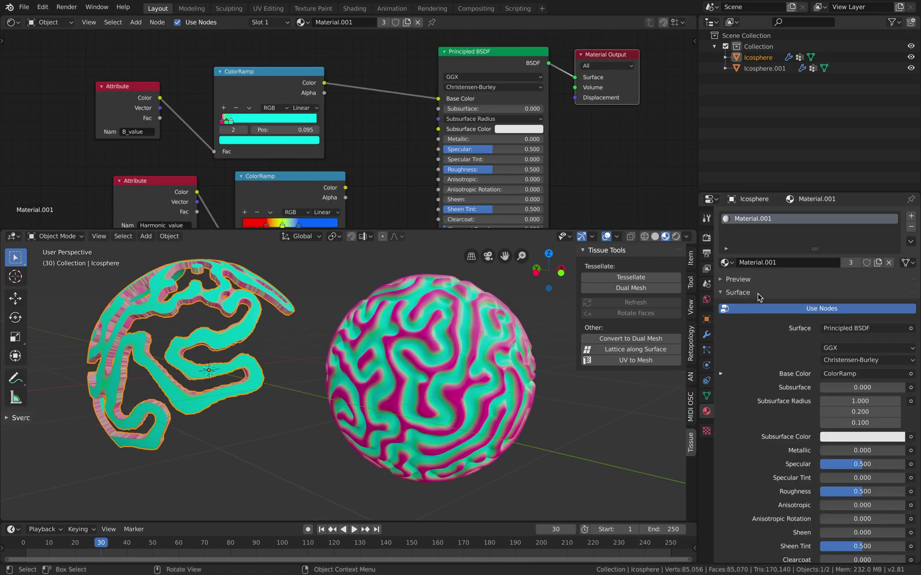
left_click(772, 263)
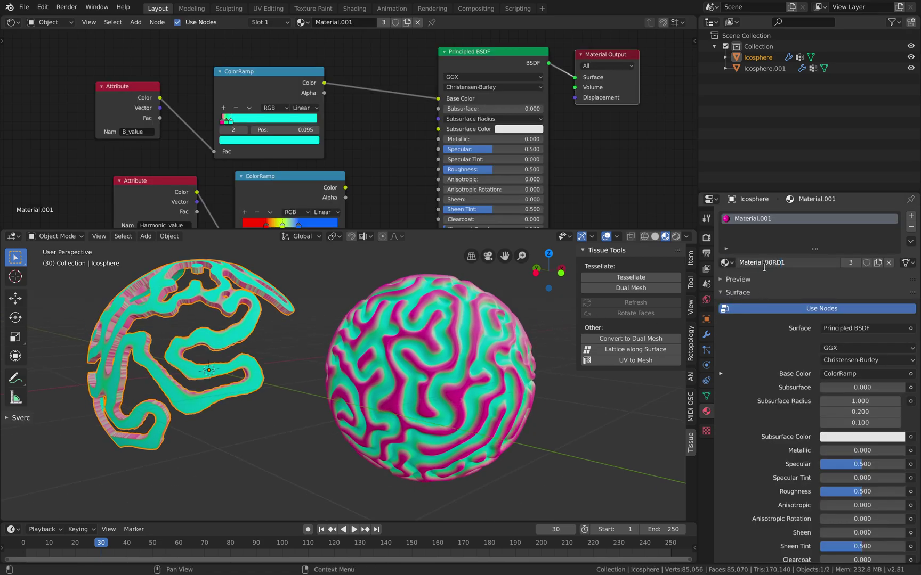
key("ctrl+a")
type("RDMat")
key("Return")
middle_click_drag(436, 327, 224, 326)
key("ctrl+s")
Step: Test the Harmonic ColorRamp on Base Color, then relink the B_value ColorRamp to Base Color
key("a")
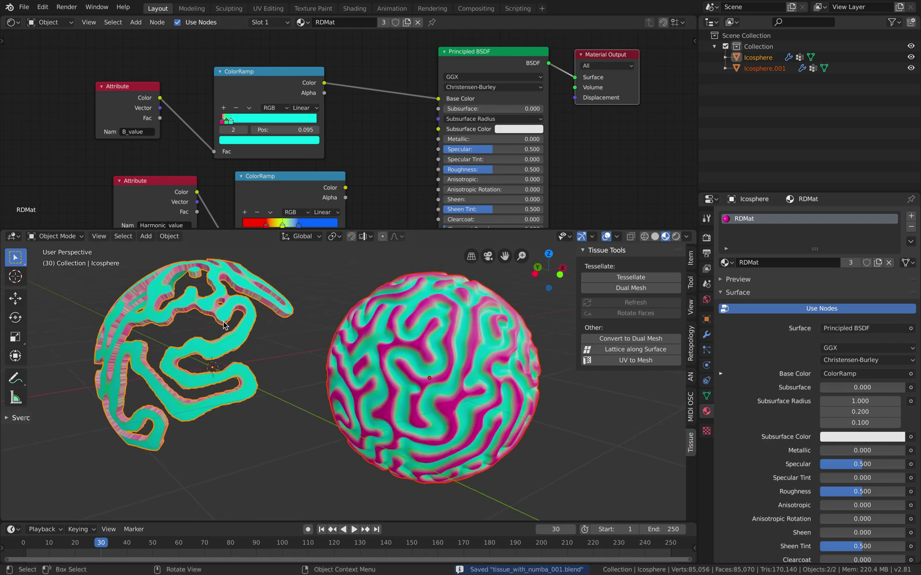
left_click_drag(346, 188, 438, 98)
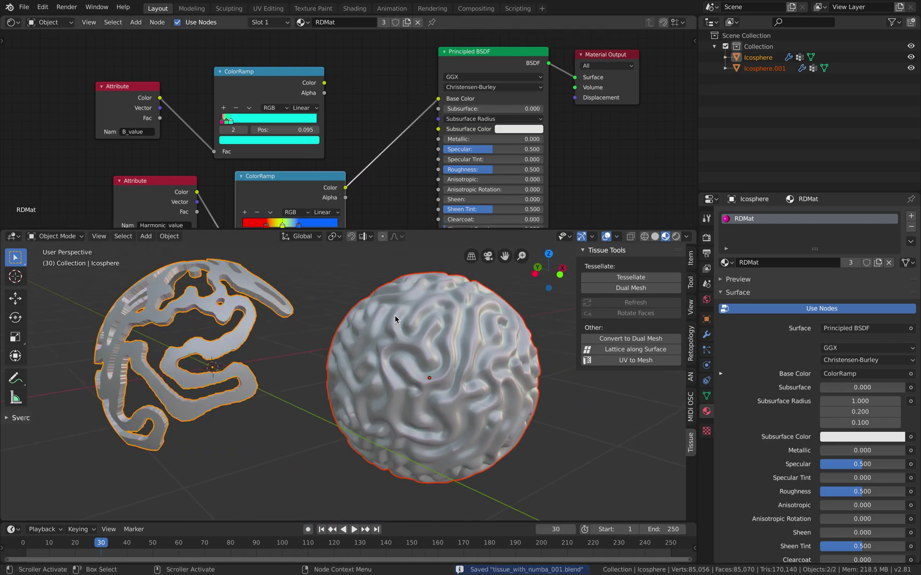
middle_click_drag(367, 303, 356, 304)
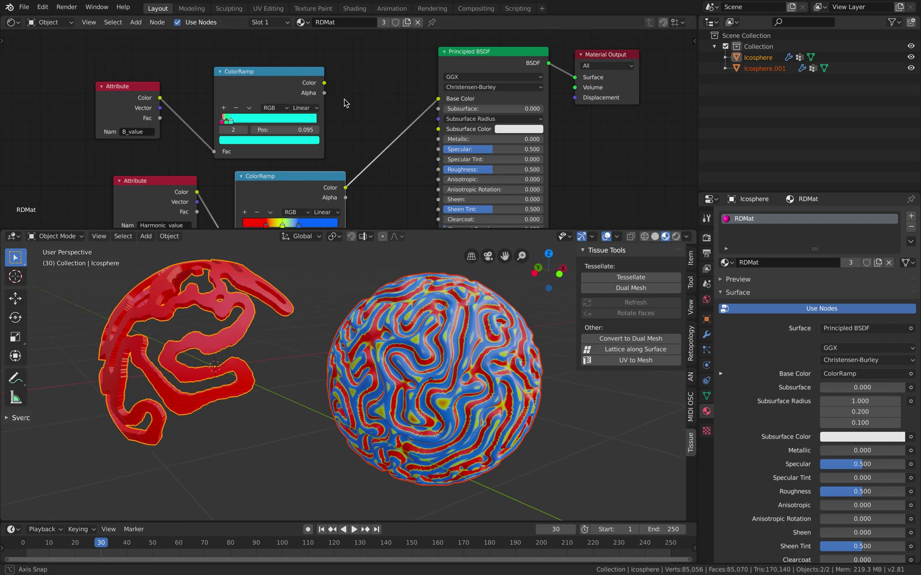
left_click_drag(324, 83, 349, 86)
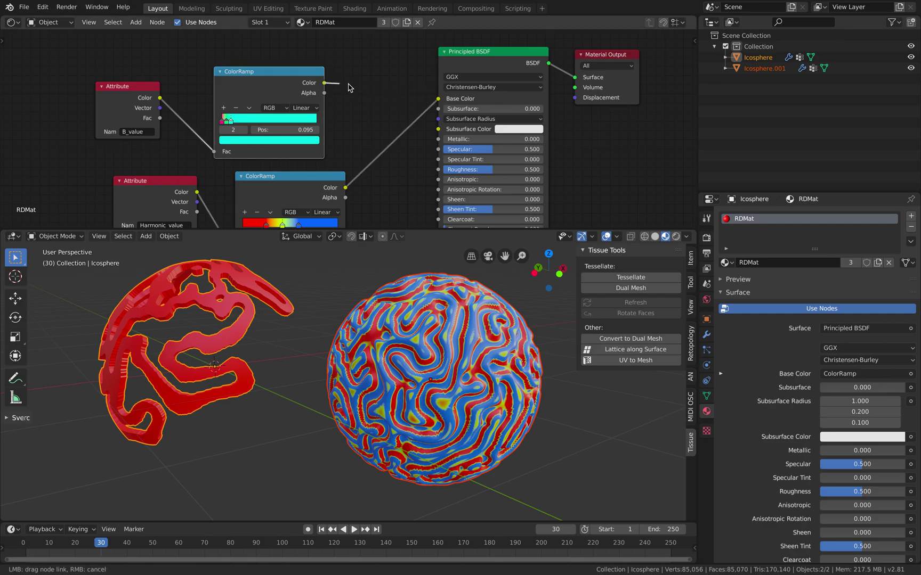
left_click_drag(426, 98, 435, 99)
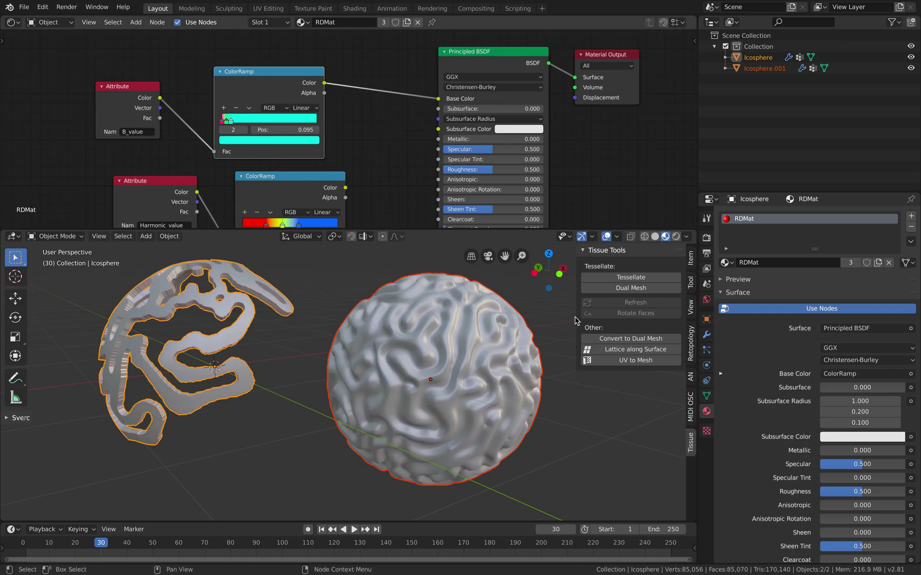
Step: Make Icosphere.001 active and move the Harmonic_value attribute and lower colour ramp nodes aside
left_click_drag(577, 320, 734, 325)
middle_click_drag(322, 334, 337, 344, "shift")
key("n")
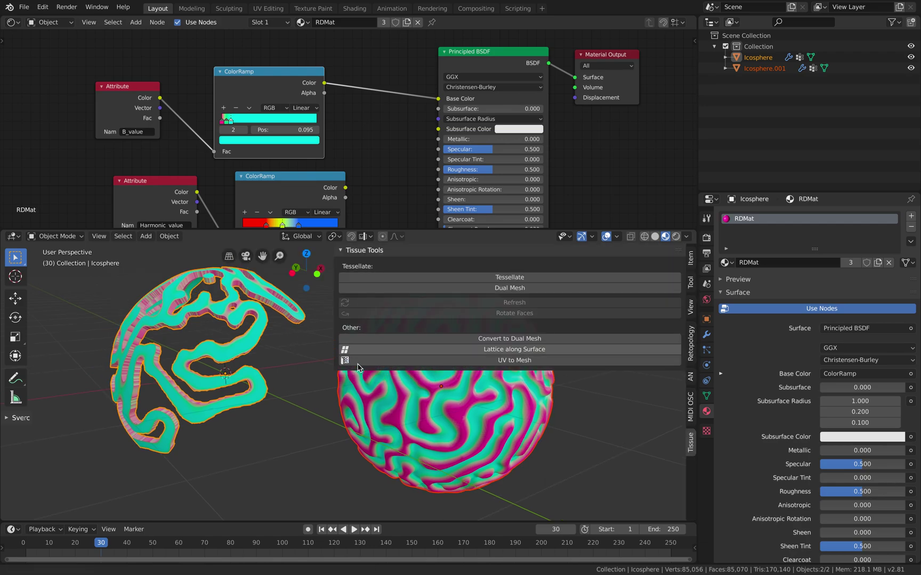
left_click(707, 395)
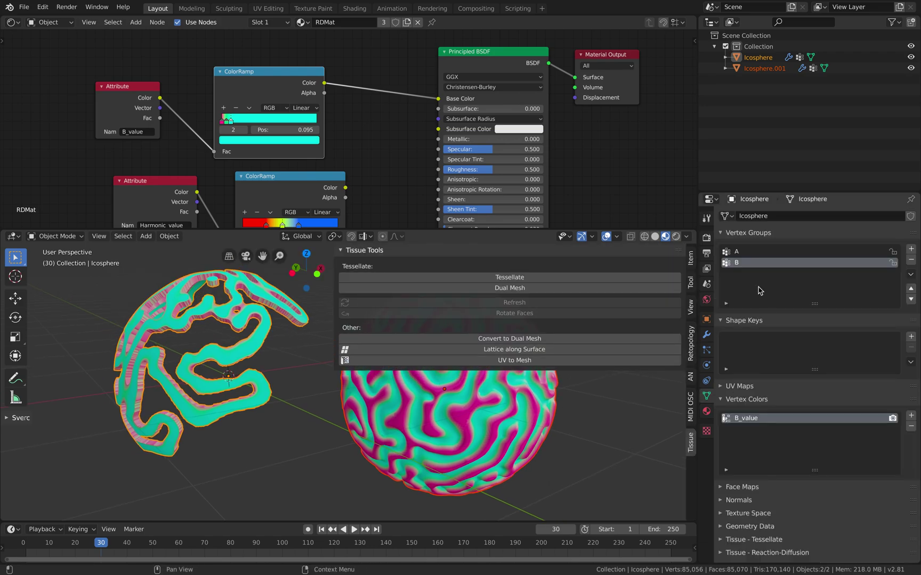
left_click(474, 388)
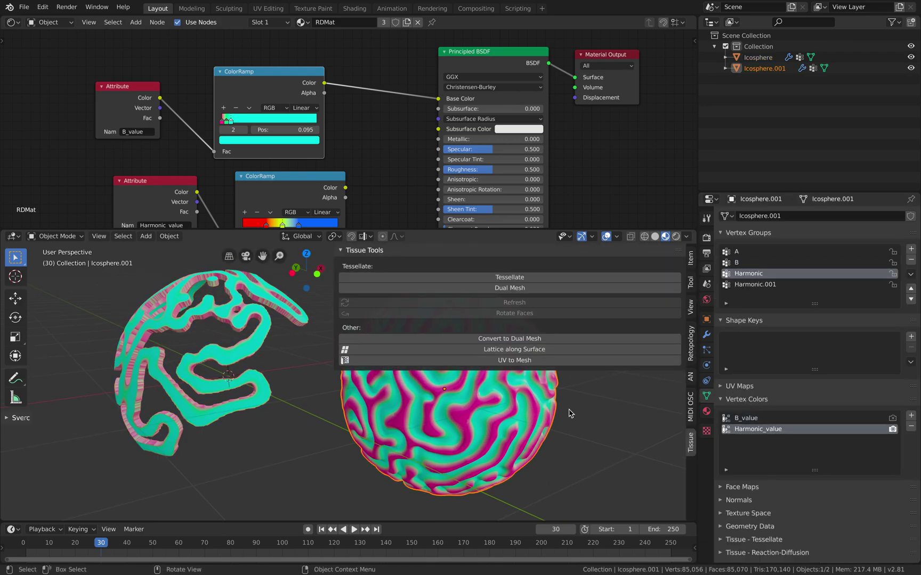
scroll(607, 408, "down", 1)
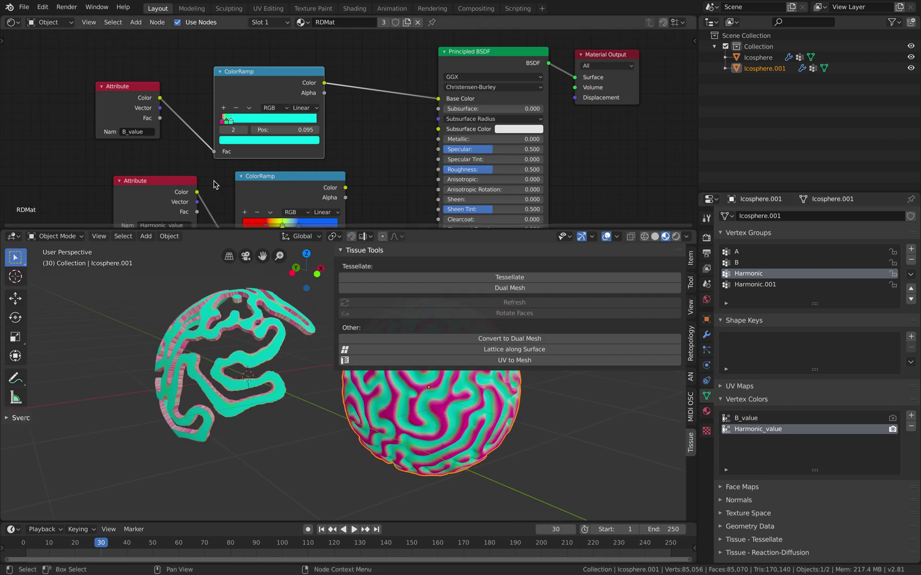
middle_click_drag(216, 184, 243, 133)
left_click_drag(200, 140, 180, 145)
left_click_drag(282, 136, 255, 135)
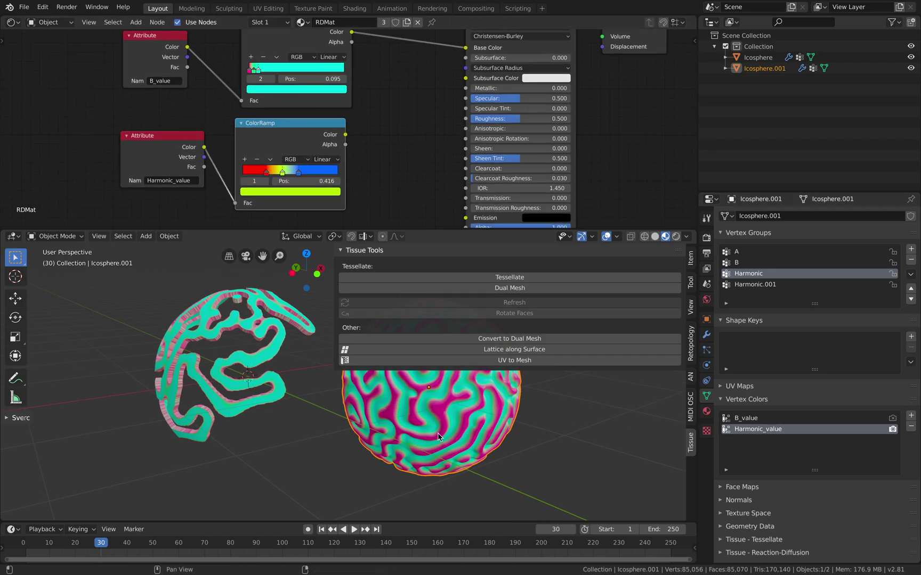
Step: Zoom the node graph onto the B_value ramp and view both objects side by side
left_click_drag(334, 303, 680, 319)
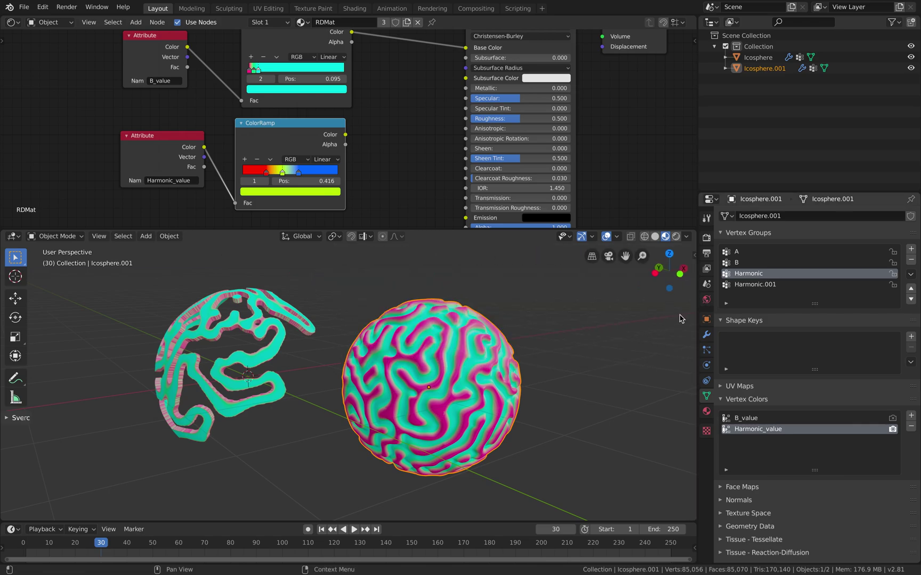
middle_click_drag(320, 286, 328, 288)
middle_click_drag(257, 322, 241, 261)
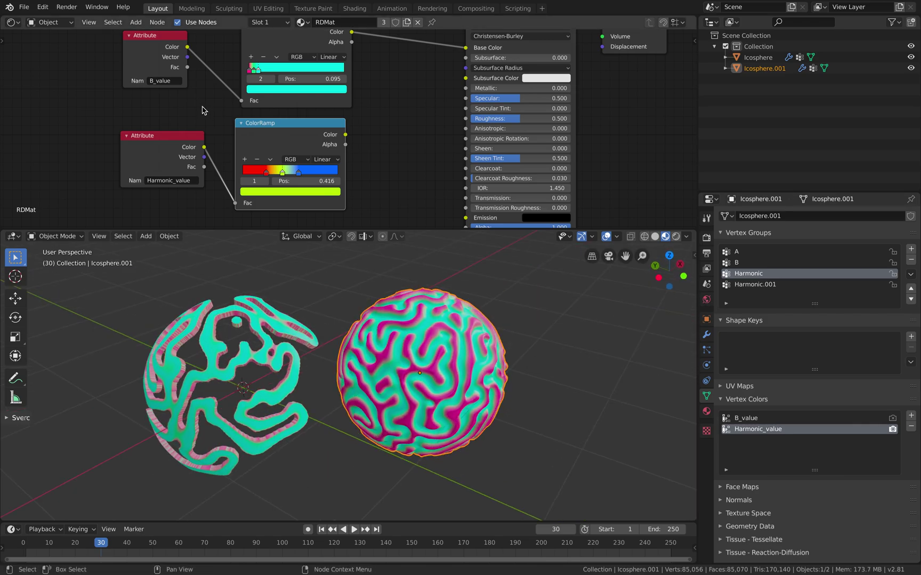
middle_click_drag(223, 99, 253, 131)
scroll(258, 134, "up", 11)
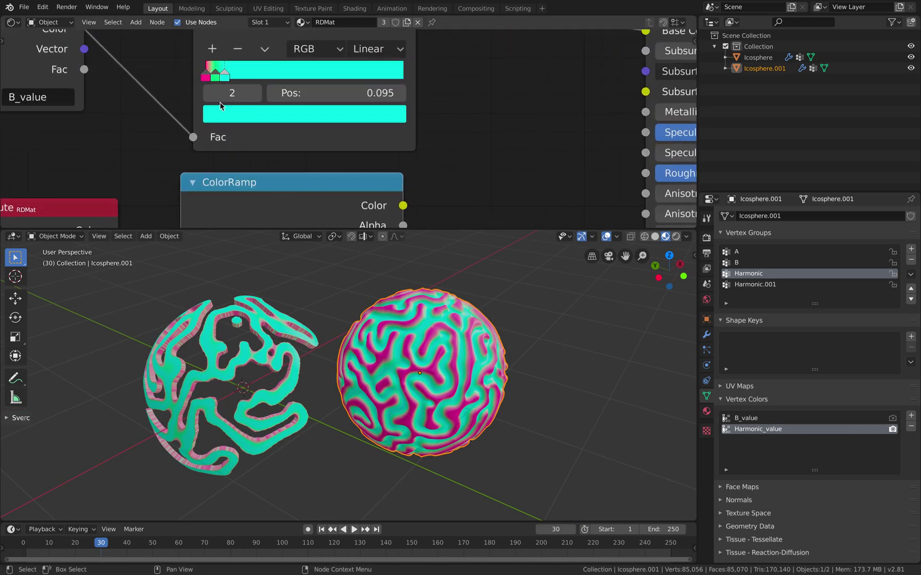
middle_click_drag(162, 59, 201, 98)
scroll(200, 99, "down", 7)
scroll(164, 132, "down", 1)
middle_click_drag(266, 304, 285, 317)
Step: Toggle the shell's Mask invert on to check the hidden region, then off again
left_click(285, 318)
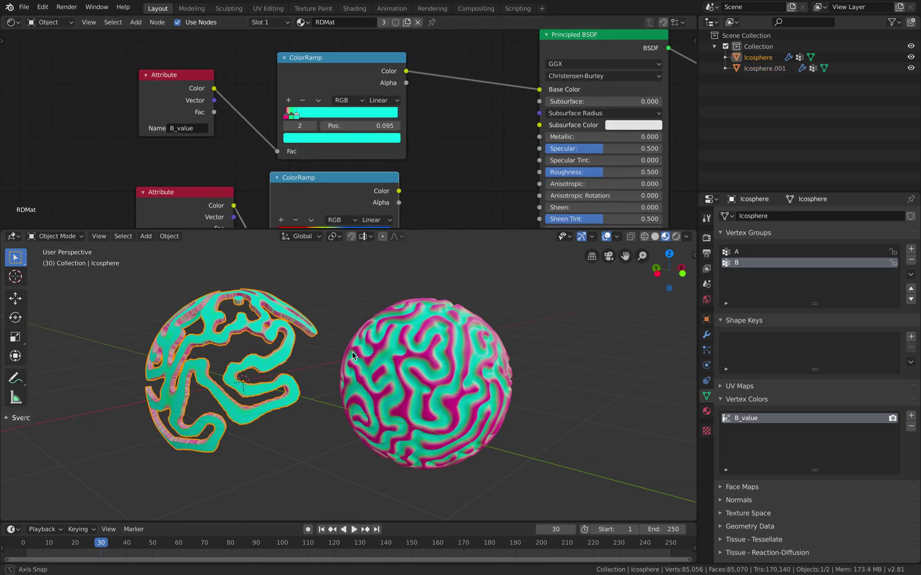
left_click(707, 336)
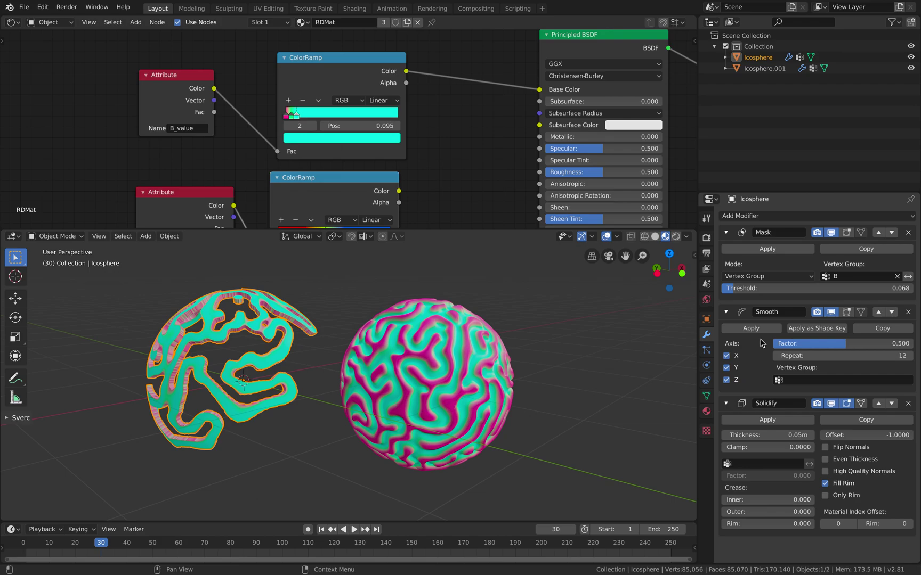
left_click(907, 276)
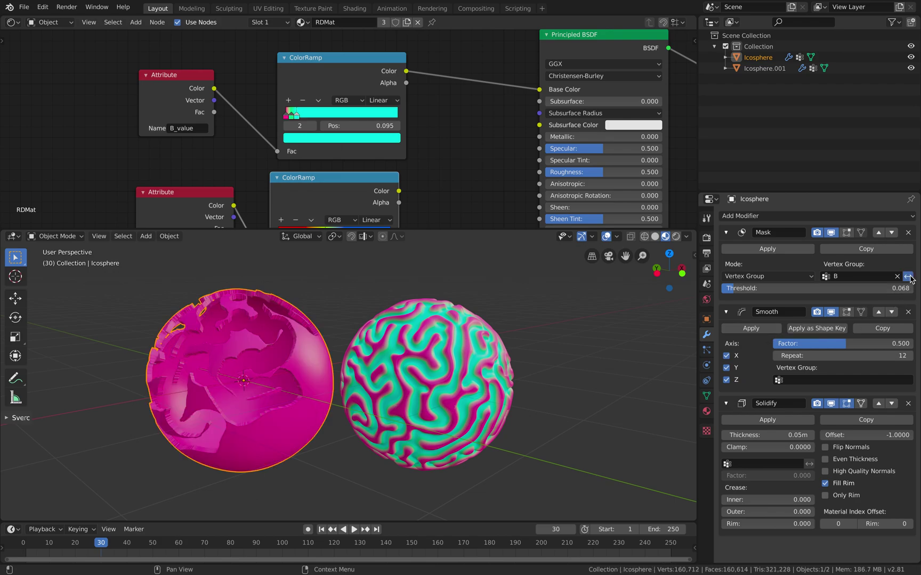
middle_click_drag(405, 367, 375, 353)
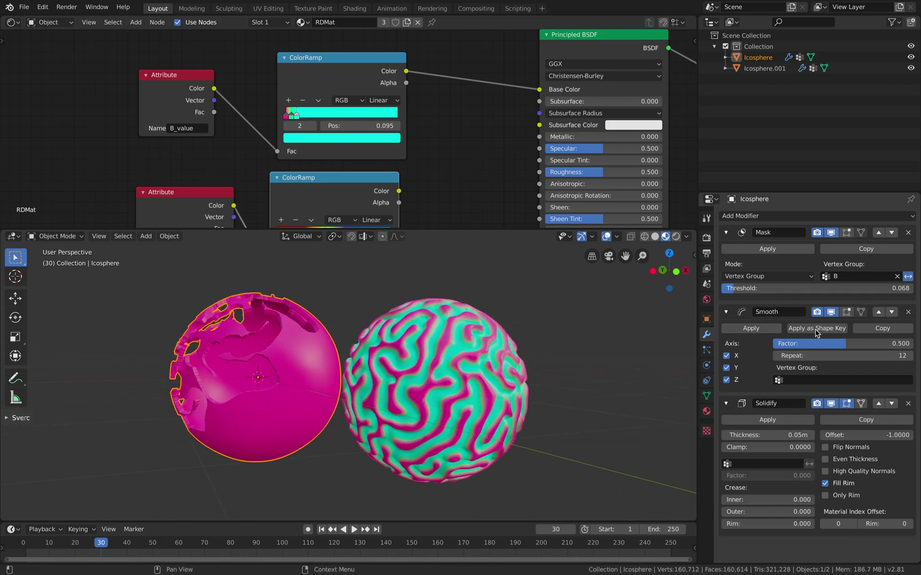
left_click(908, 277)
middle_click_drag(570, 302, 502, 303)
Step: Set the Smooth modifier's Repeat to 20 and clear the shell's location
scroll(507, 305, "up", 1)
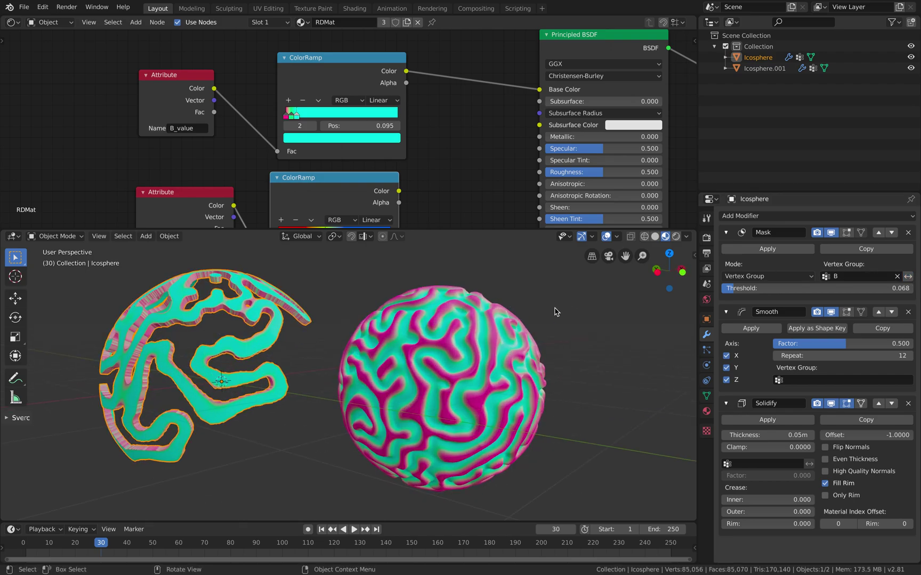
left_click(876, 357)
type("20")
key("Return")
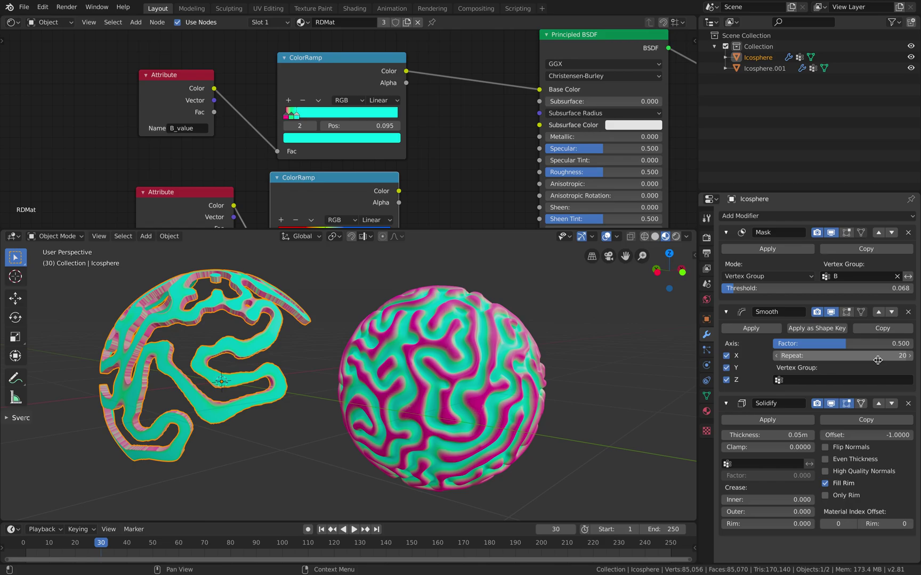
middle_click_drag(442, 356, 199, 358)
left_click(329, 353)
middle_click_drag(328, 382, 438, 382)
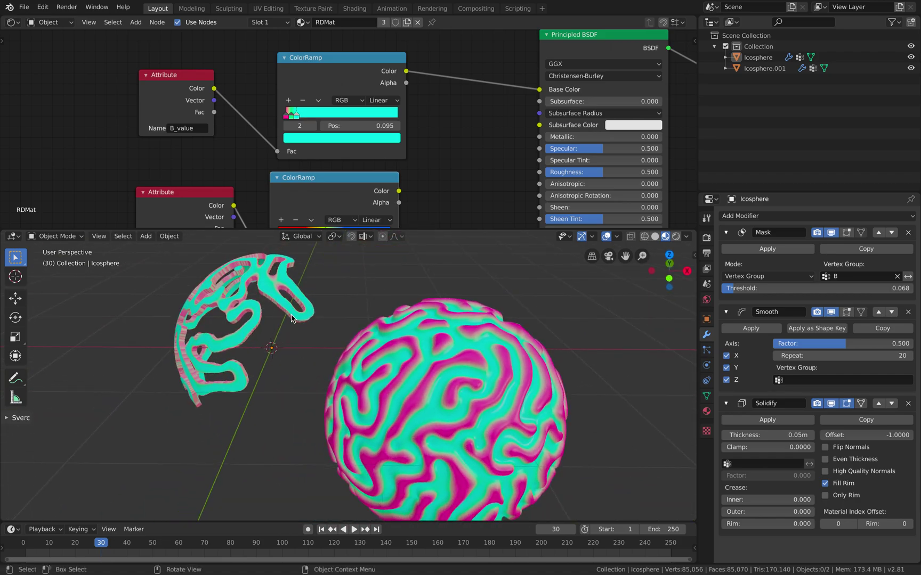
left_click(297, 327)
middle_click_drag(298, 328, 350, 338)
key("alt+g")
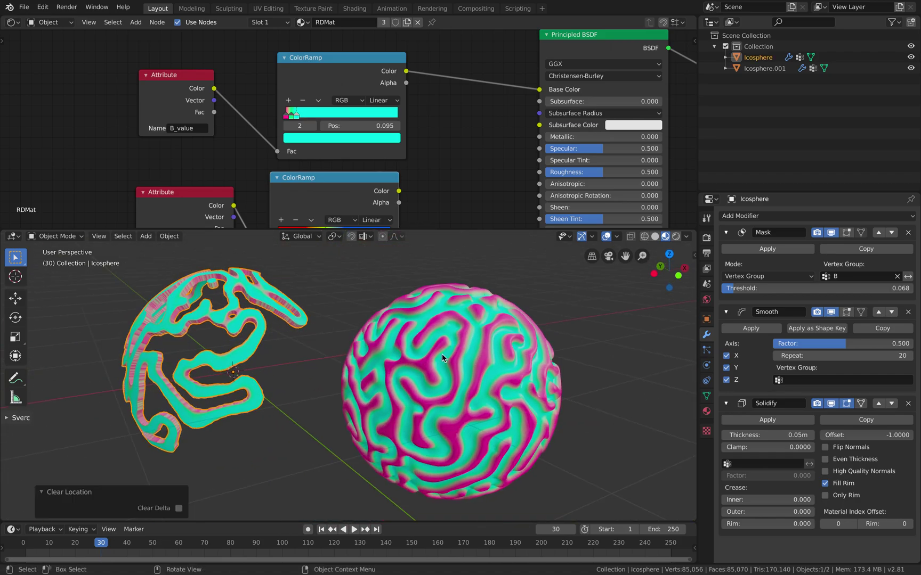
Step: Clear Icosphere.001's location so it overlaps the coral shell, then save tissue_with_numba_001.blend
middle_click_drag(487, 359, 454, 340)
left_click(453, 339)
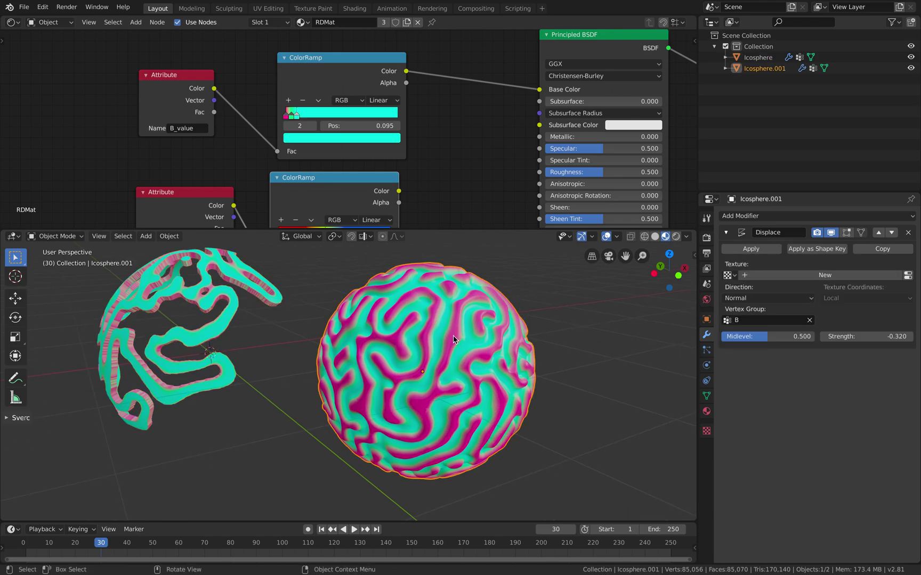
key("alt+g")
middle_click_drag(363, 351, 466, 371, "shift")
scroll(465, 370, "up", 2)
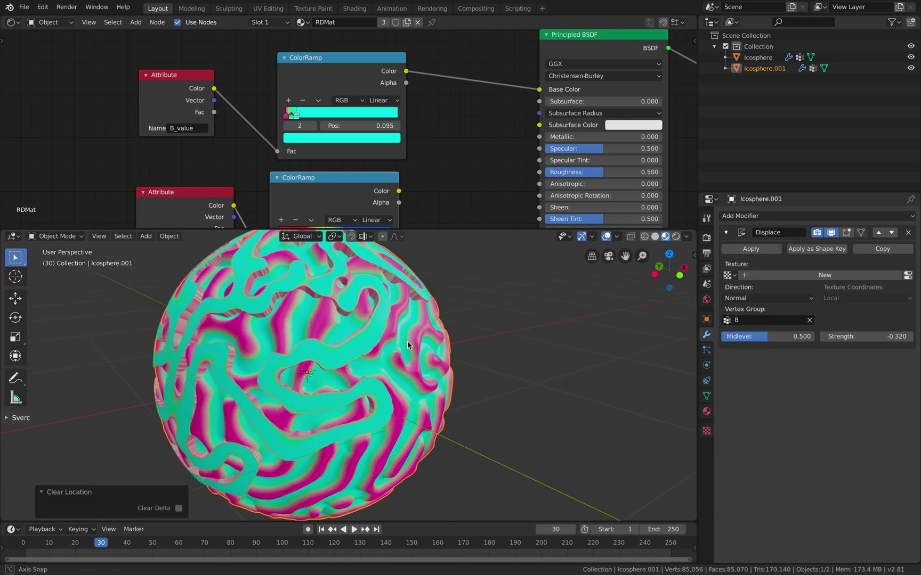
middle_click_drag(407, 341, 455, 343)
left_click(371, 287)
scroll(391, 320, "down", 2)
left_click(450, 327)
key("ctrl+s")
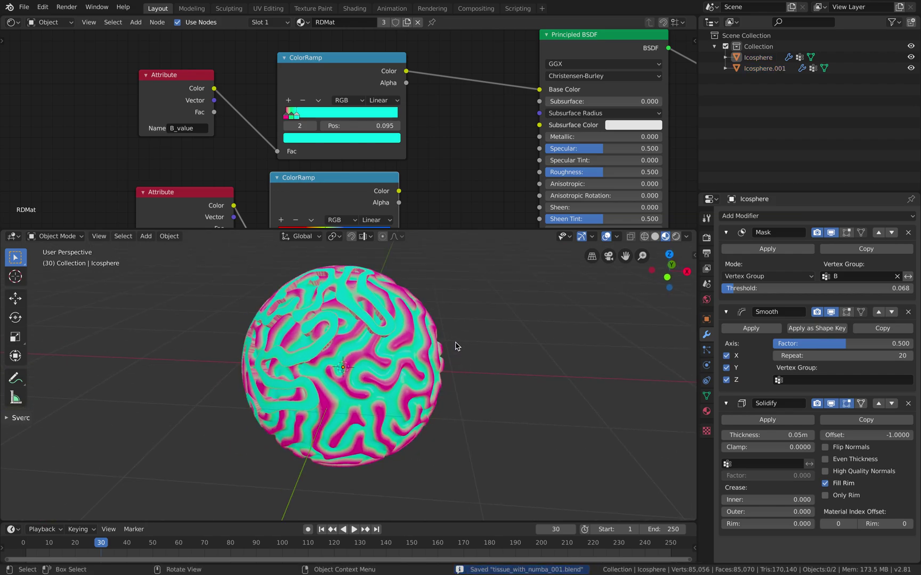